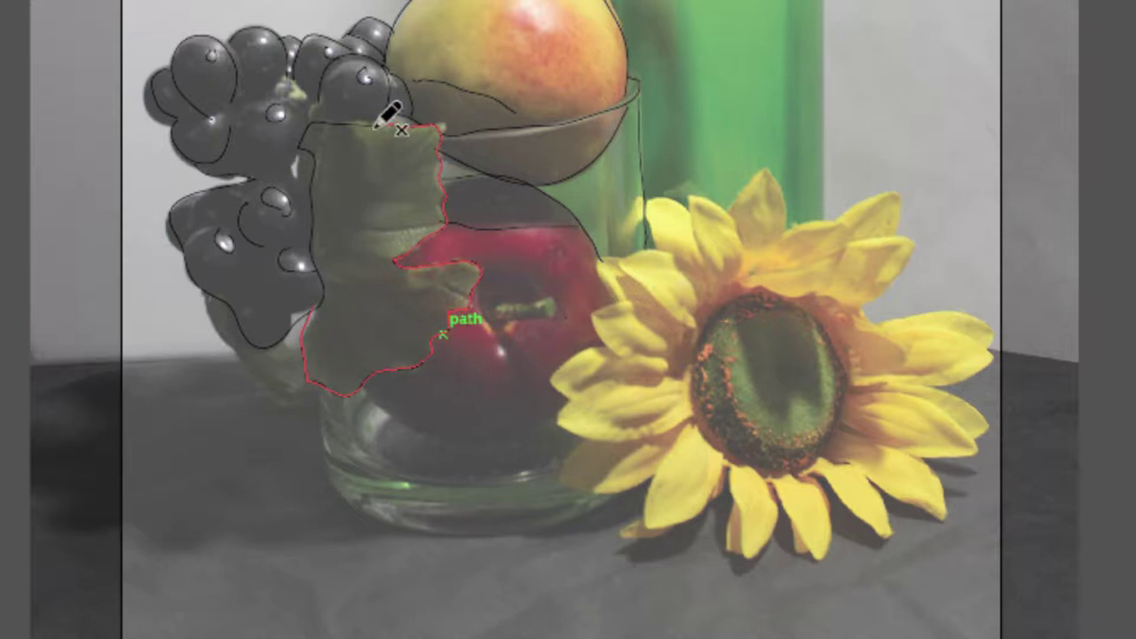
Trace the folds of the large leaf, the small leaf behind it and the glass's base with the Pencil tool
mouse_move(358, 128)
left_mouse_down()
mouse_move(380, 186)
mouse_move(352, 233)
mouse_move(395, 259)
left_mouse_up()
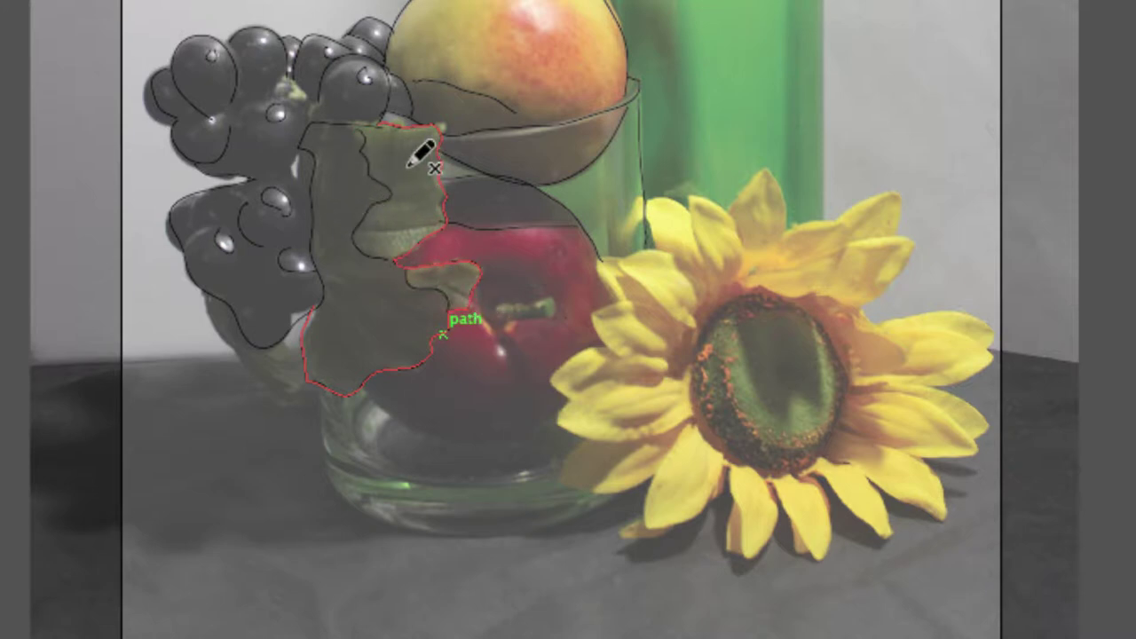
mouse_move(205, 297)
left_mouse_down()
mouse_move(256, 382)
mouse_move(287, 399)
mouse_move(301, 380)
mouse_move(283, 339)
mouse_move(304, 349)
mouse_move(335, 430)
mouse_move(305, 405)
mouse_move(322, 387)
mouse_move(333, 485)
mouse_move(359, 506)
mouse_move(406, 521)
mouse_move(484, 522)
mouse_move(616, 484)
left_mouse_up()
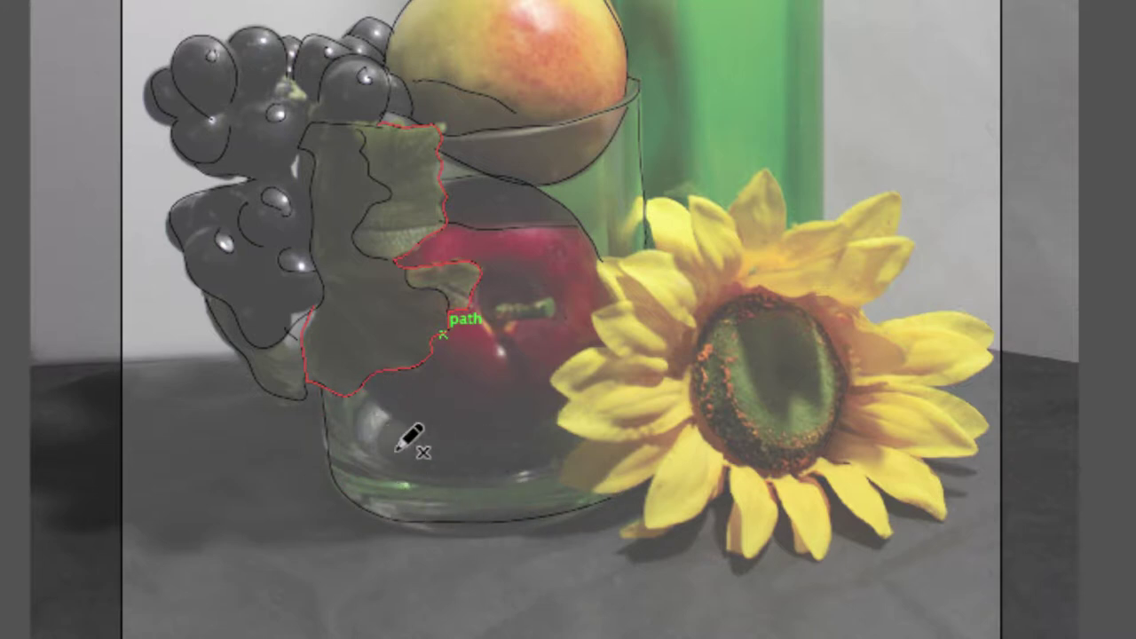
mouse_move(366, 401)
left_mouse_down()
mouse_move(376, 456)
mouse_move(411, 471)
mouse_move(575, 461)
left_mouse_up()
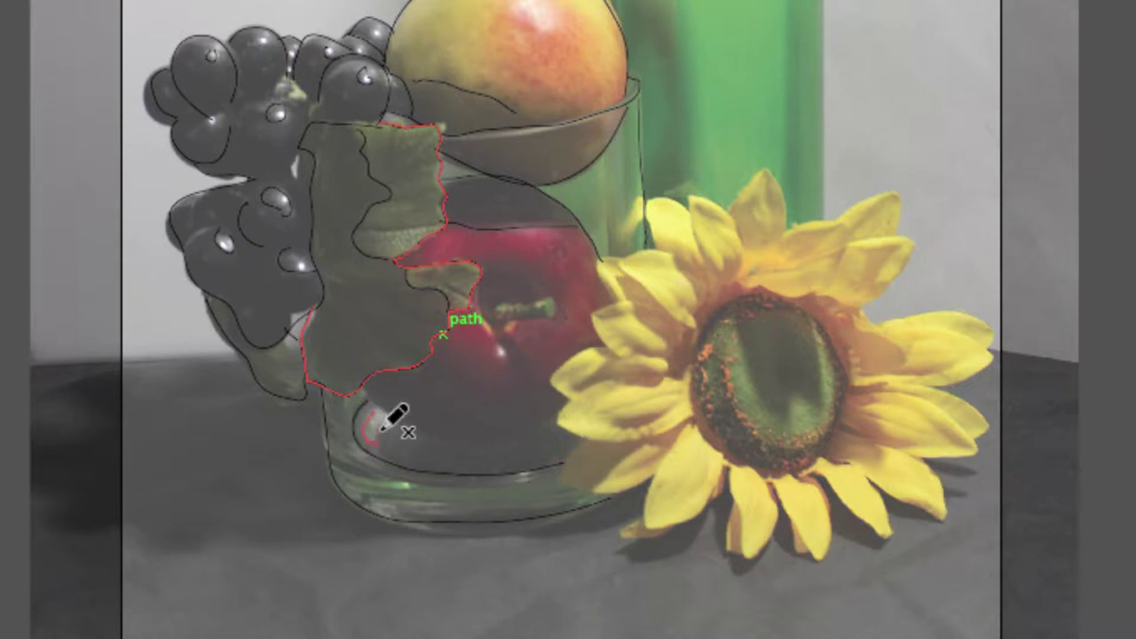
Trace the lower edge of the red apple inside the glass, plus its stem hollow and highlight contours
mouse_move(364, 387)
left_mouse_down()
mouse_move(403, 430)
mouse_move(460, 447)
mouse_move(568, 409)
left_mouse_up()
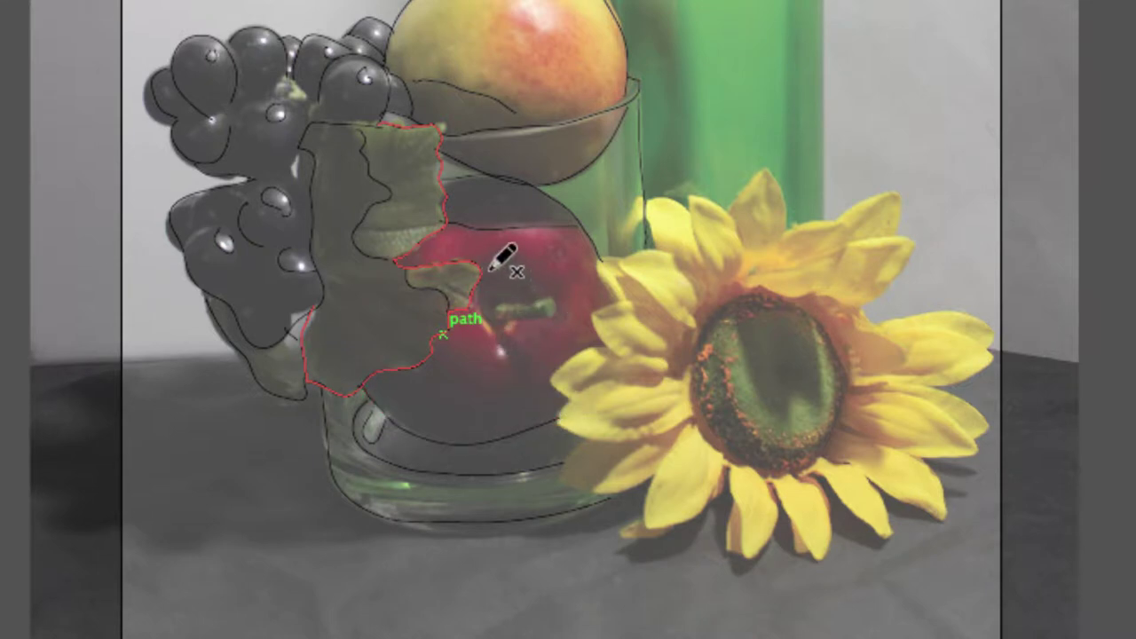
mouse_move(481, 271)
left_mouse_down()
mouse_move(532, 283)
mouse_move(527, 314)
mouse_move(472, 336)
mouse_move(477, 323)
mouse_move(493, 339)
mouse_move(517, 385)
mouse_move(524, 344)
mouse_move(509, 335)
mouse_move(536, 384)
mouse_move(509, 386)
mouse_move(449, 341)
left_mouse_up()
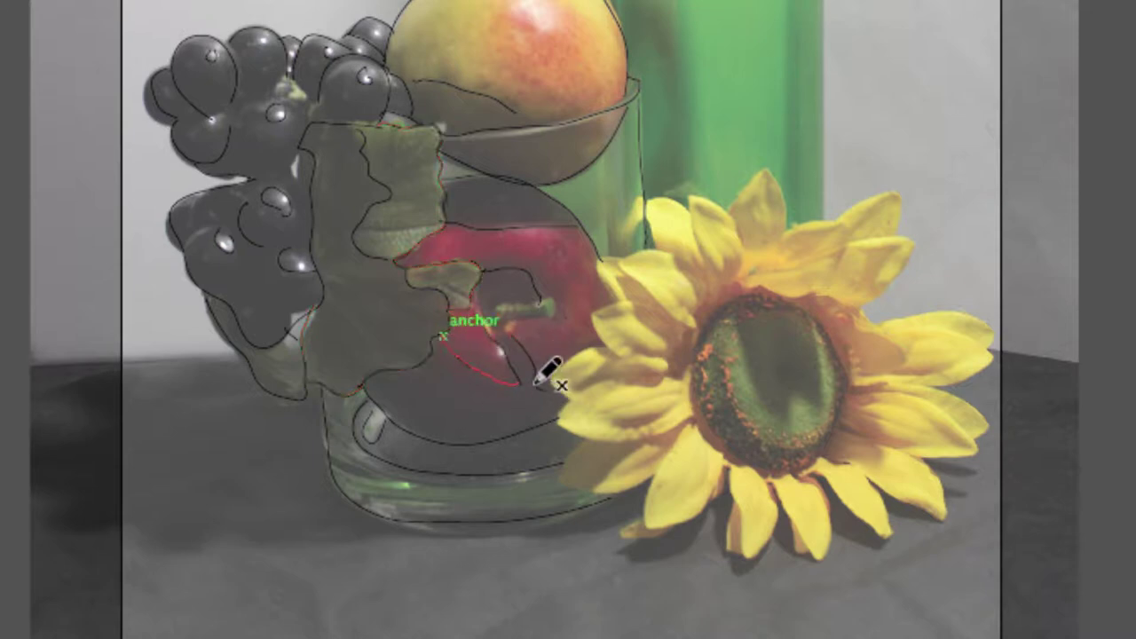
left_click_drag(578, 287, 352, 452)
Outline the left side of the green bottle with the Pen tool, from the pear's edge up to the neck below the cap
left_click_drag(448, 200, 395, 444)
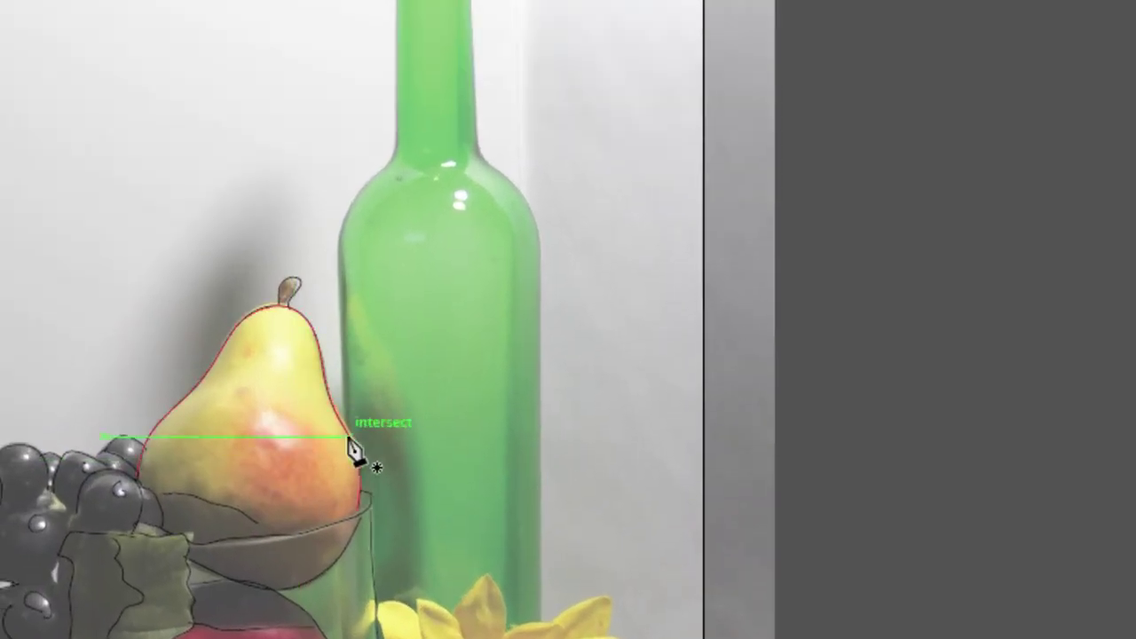
left_click(345, 424)
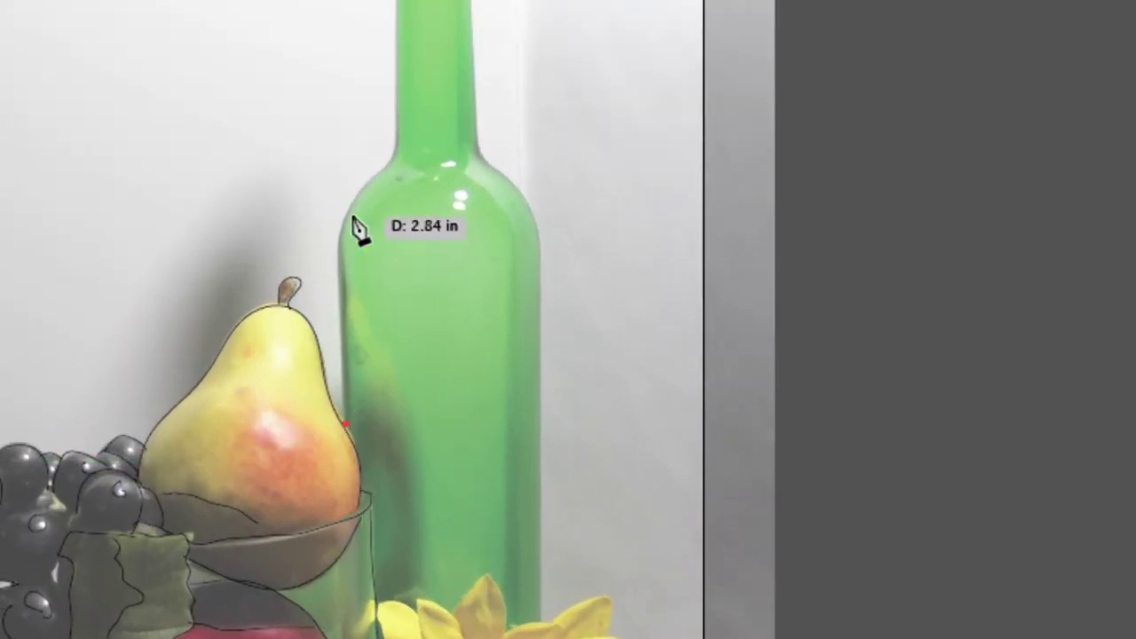
left_click(338, 246)
left_click_drag(378, 169, 411, 143)
mouse_move(395, 60)
left_mouse_down()
mouse_move(394, 46)
mouse_move(424, 336)
left_mouse_up()
key("space")
left_click(404, 206)
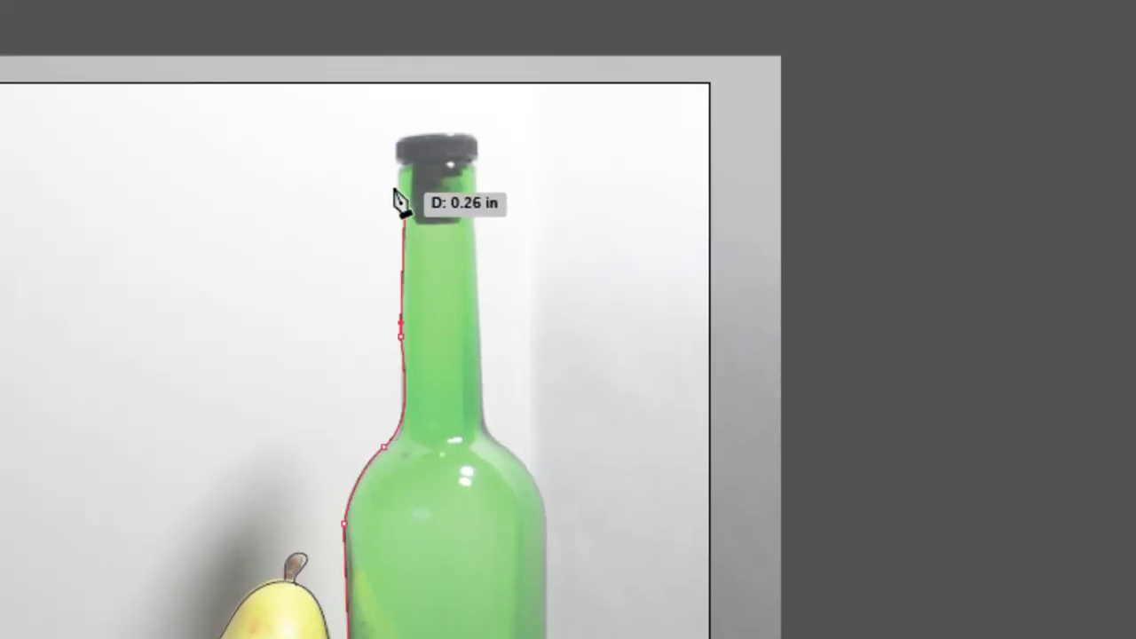
left_click_drag(396, 170, 403, 166)
left_click(404, 166)
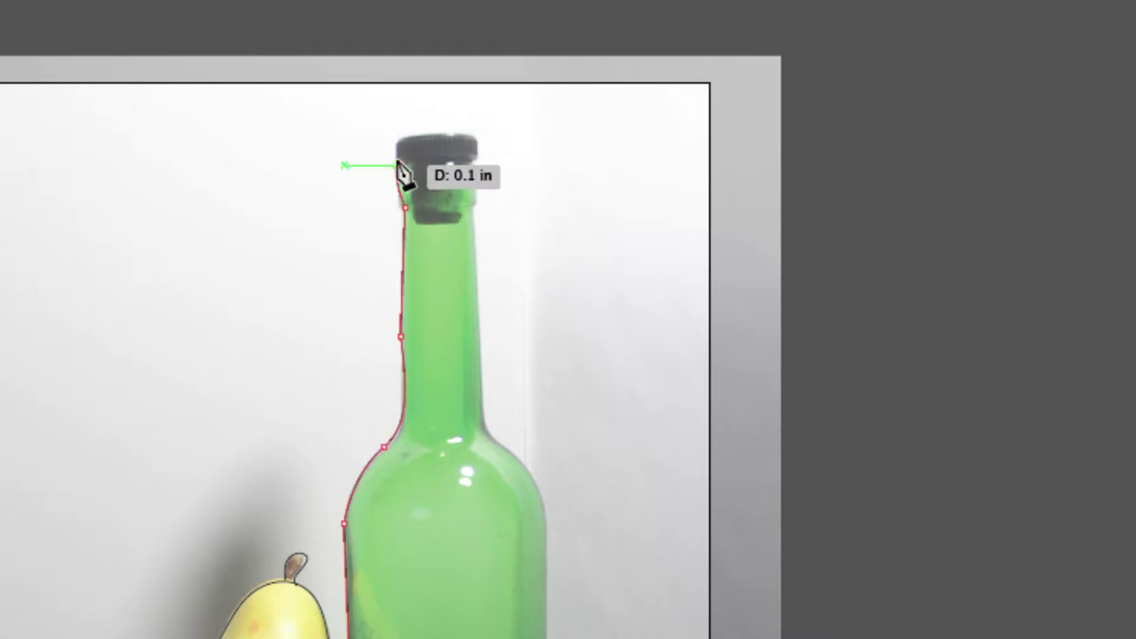
Continue the bottle's path around the left side and across the top of the cap
key("ctrl")
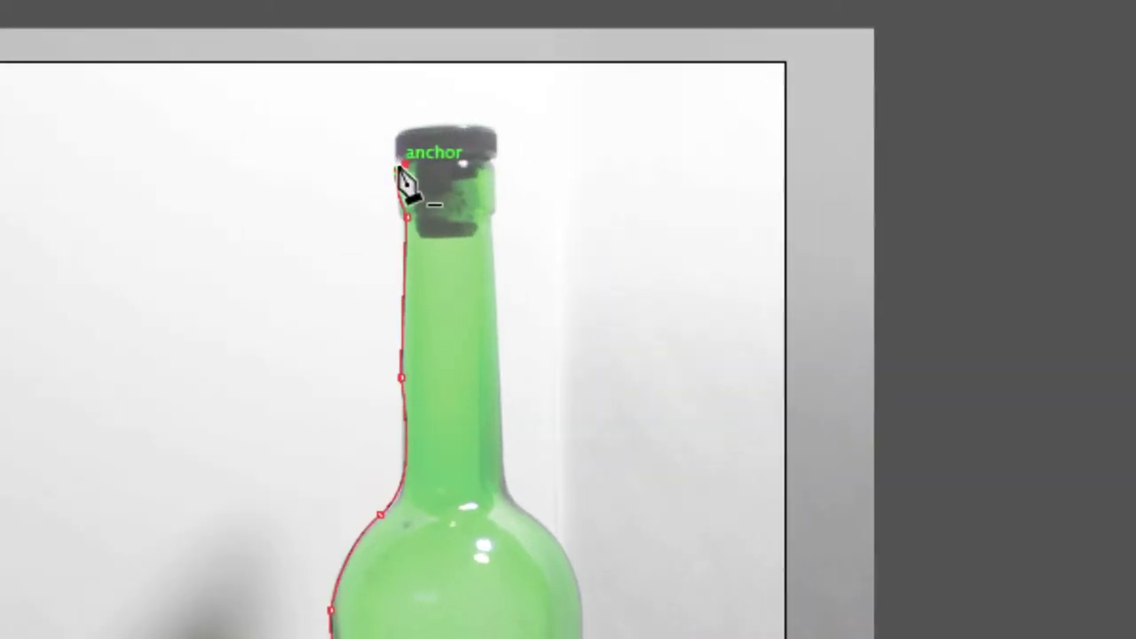
key("ctrl+plus")
key("ctrl+plus")
left_click_drag(364, 149, 698, 209)
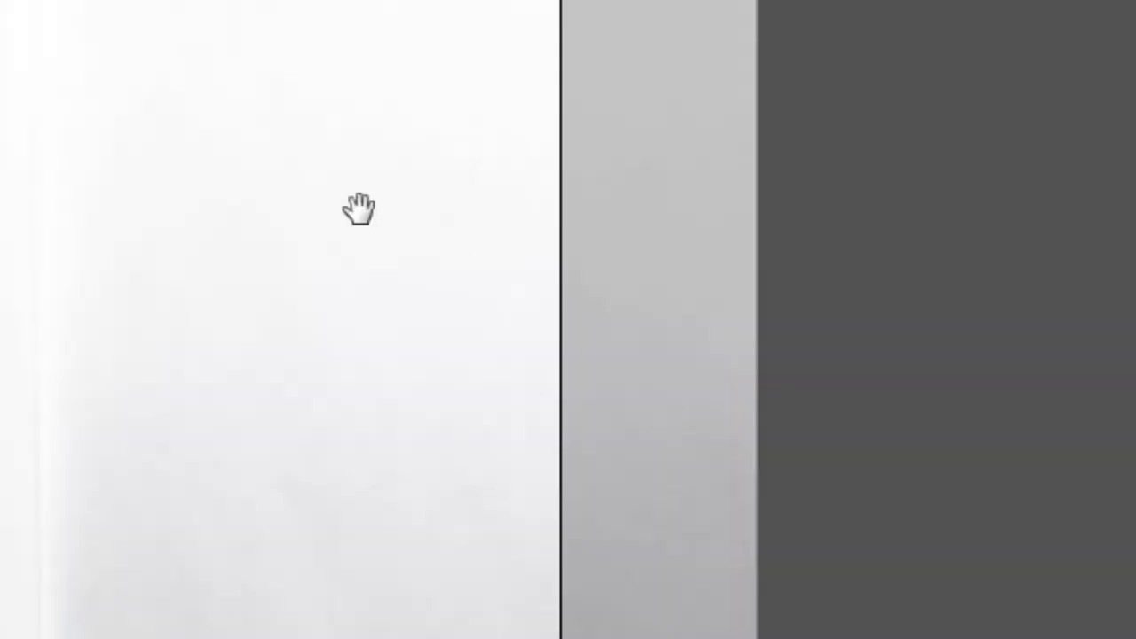
left_click_drag(357, 209, 649, 246)
left_click_drag(394, 134, 763, 99)
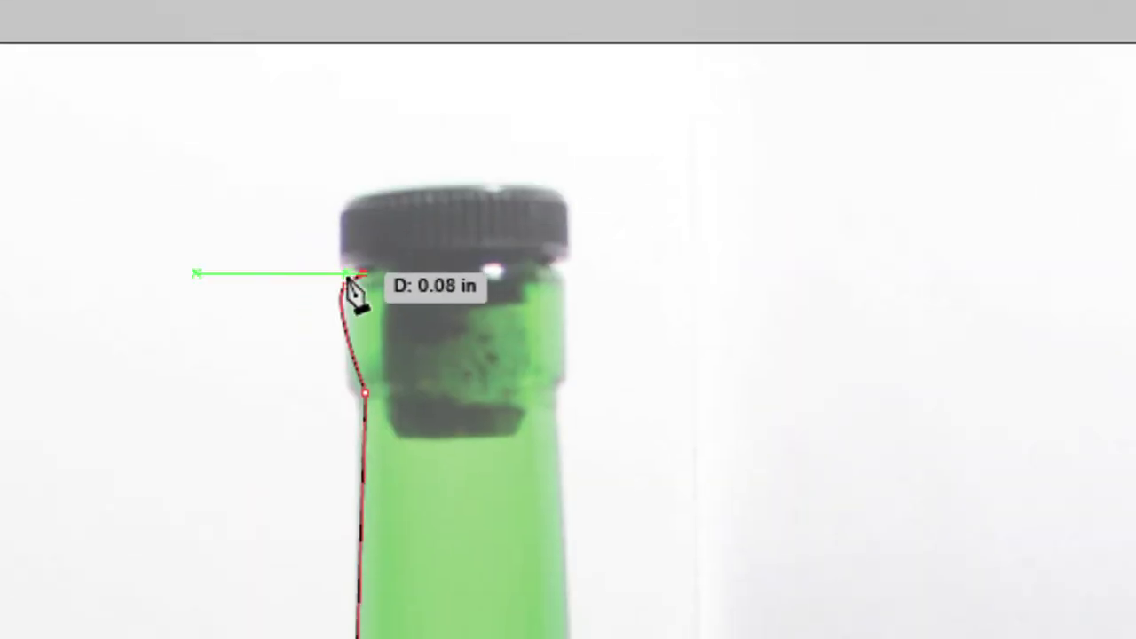
left_click(343, 272)
left_click_drag(344, 204, 567, 212)
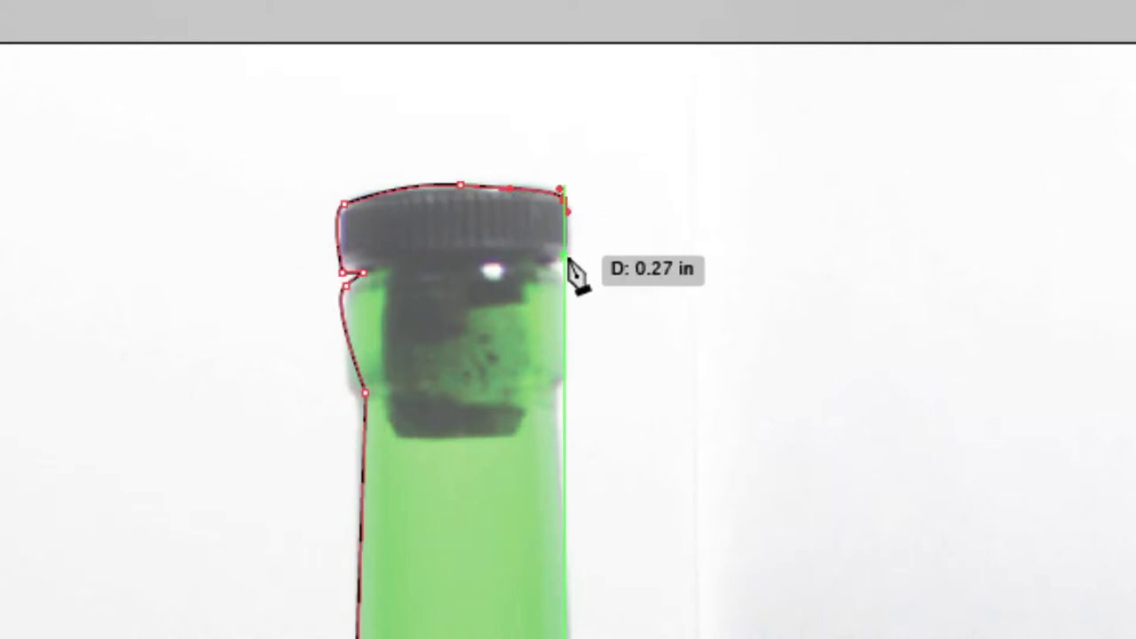
Continue the bottle's path down the right side of the cap and around the collar below it
left_click(563, 259)
left_click(549, 265)
left_click(565, 277)
left_click_drag(567, 372, 542, 192)
left_click(554, 137)
Finish the bottle's outline down the right side of the neck, over the shoulder and along the body to the sunflower petals
left_click_drag(576, 353, 566, 218)
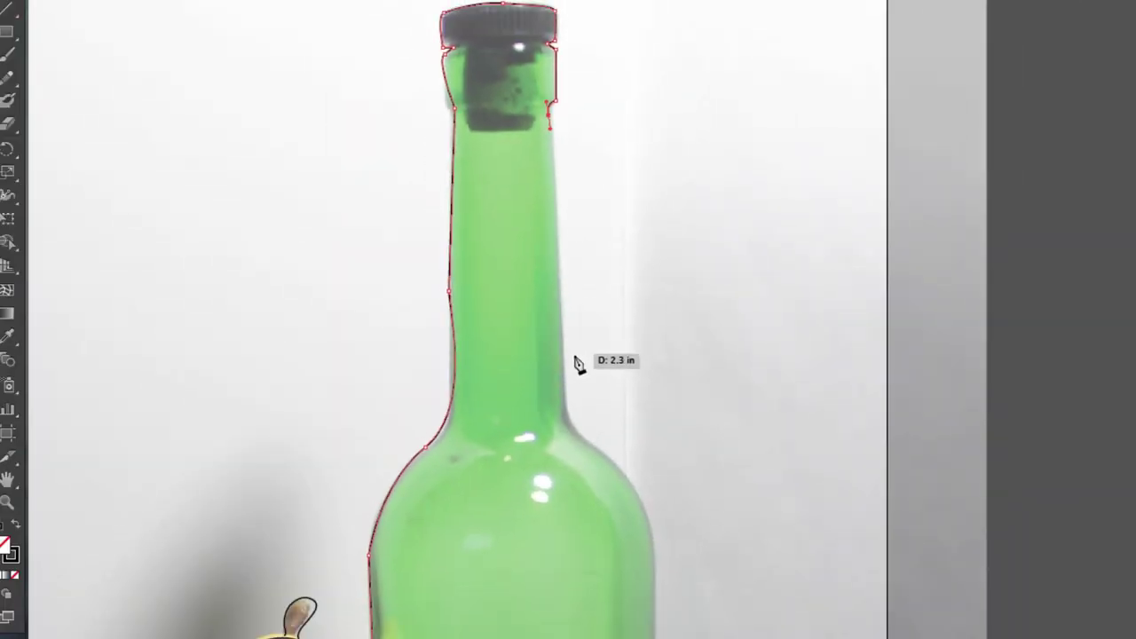
left_click(565, 388)
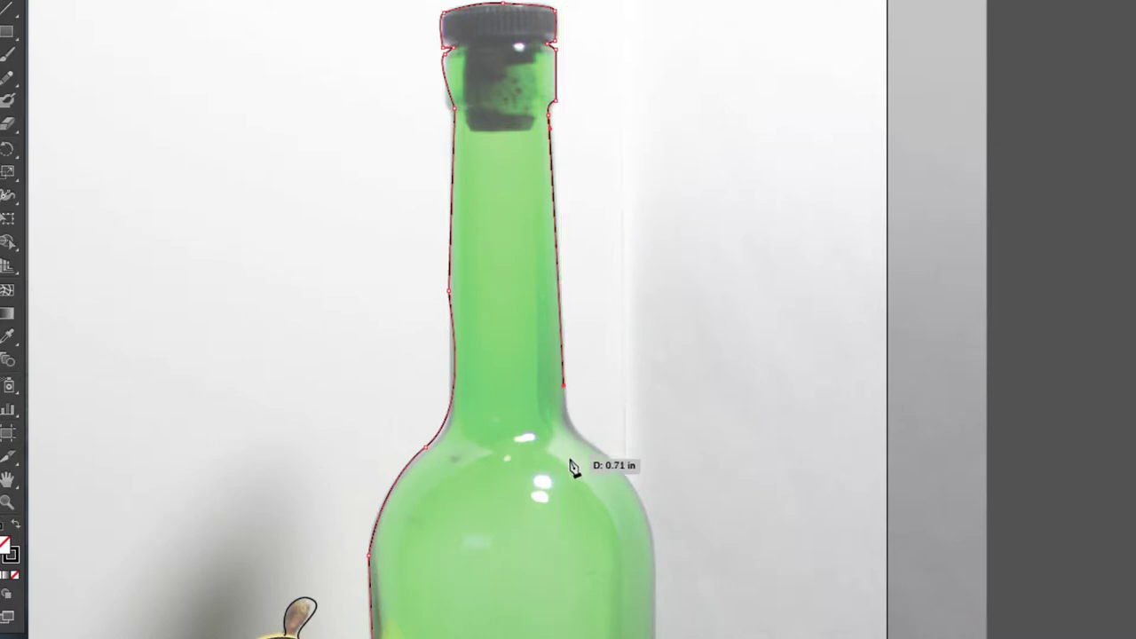
left_click_drag(579, 433, 592, 440)
left_click_drag(648, 524, 528, 330)
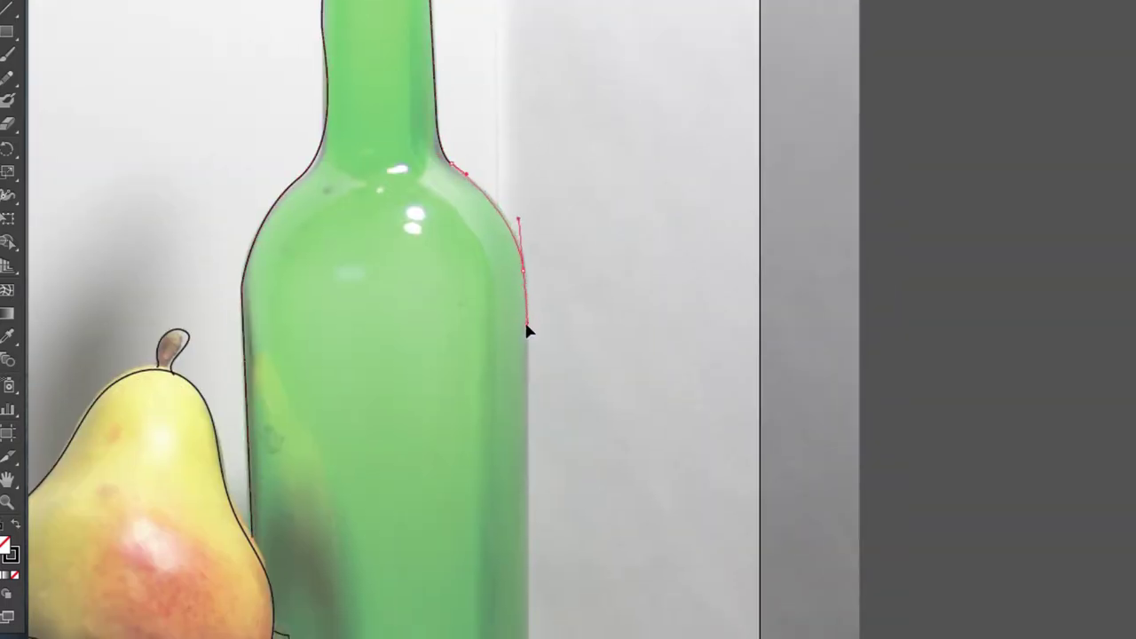
left_click_drag(531, 503, 575, 231)
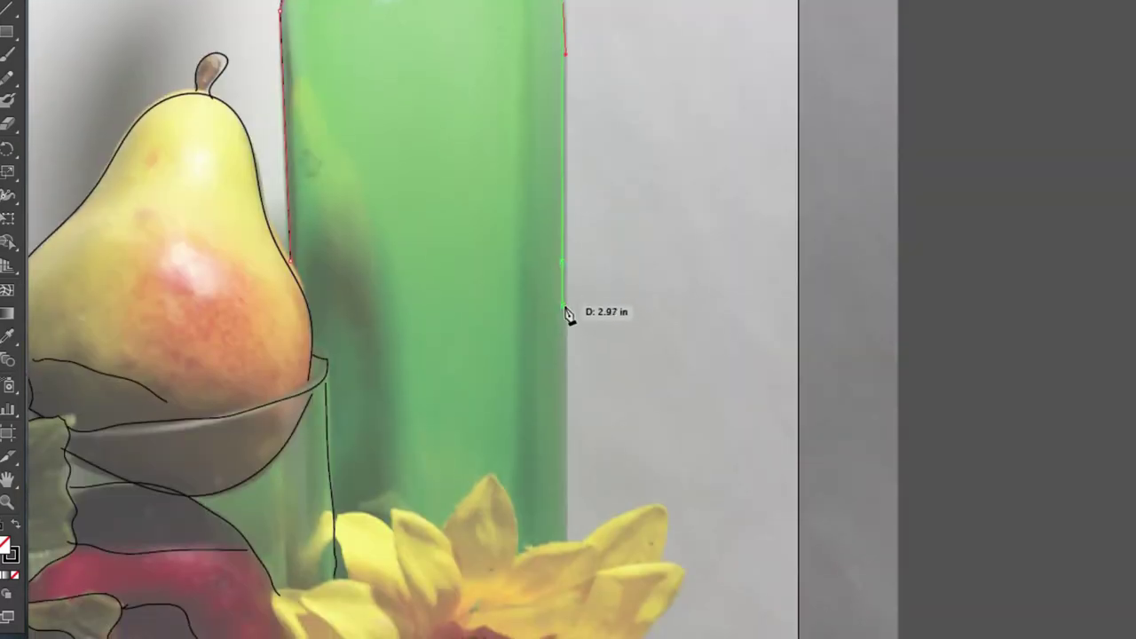
left_click(566, 307)
left_click(566, 538)
left_click(613, 466, "super")
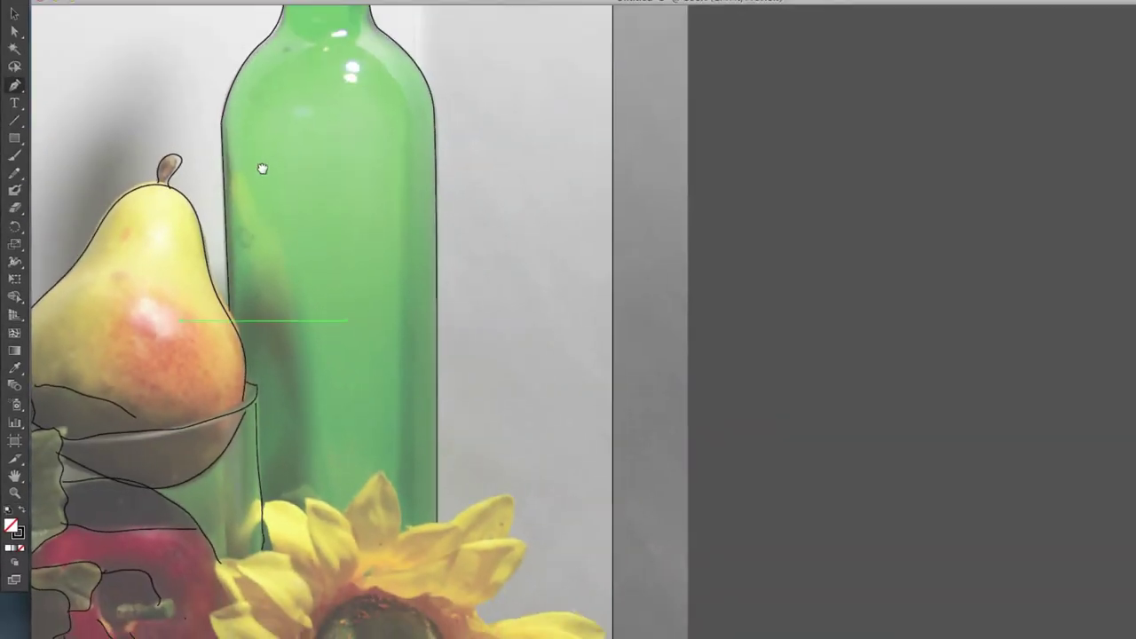
Reshape the curve between the bottle's left neck and shoulder by adjusting its anchor points and handles to fit the photo
left_click_drag(262, 169, 322, 332)
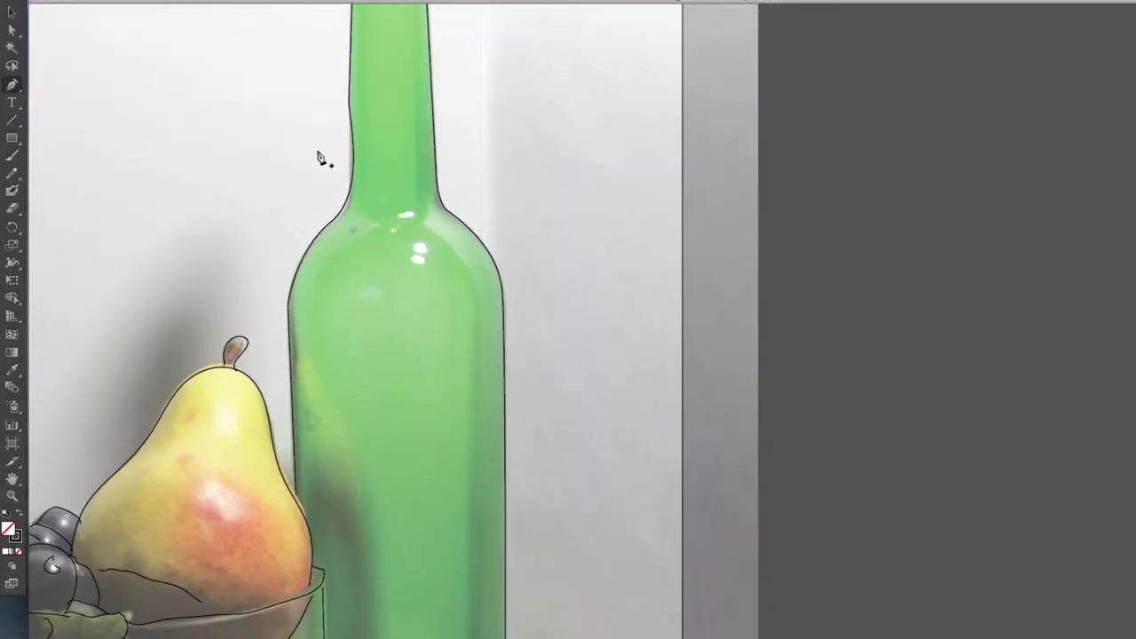
right_click(316, 155)
left_click(406, 135)
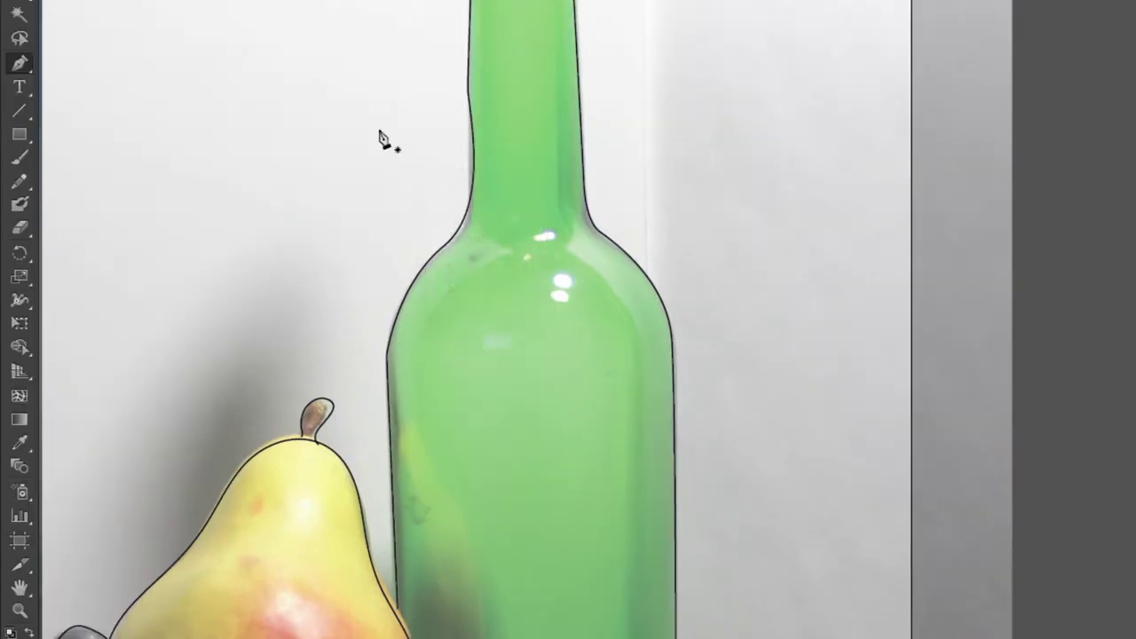
key("a")
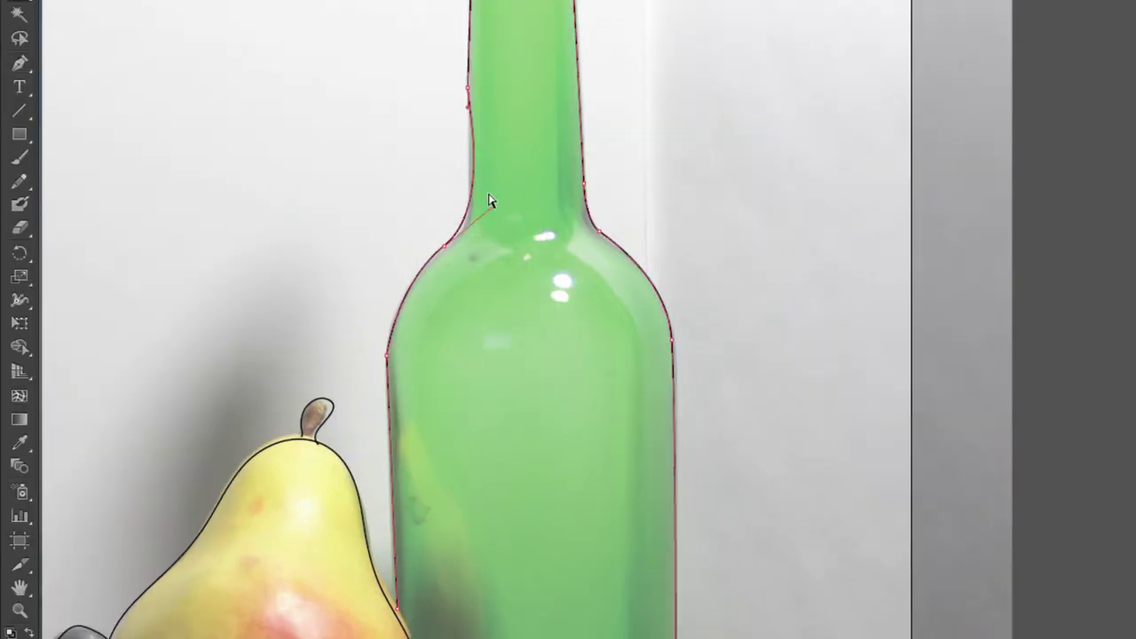
left_click_drag(451, 235, 427, 267)
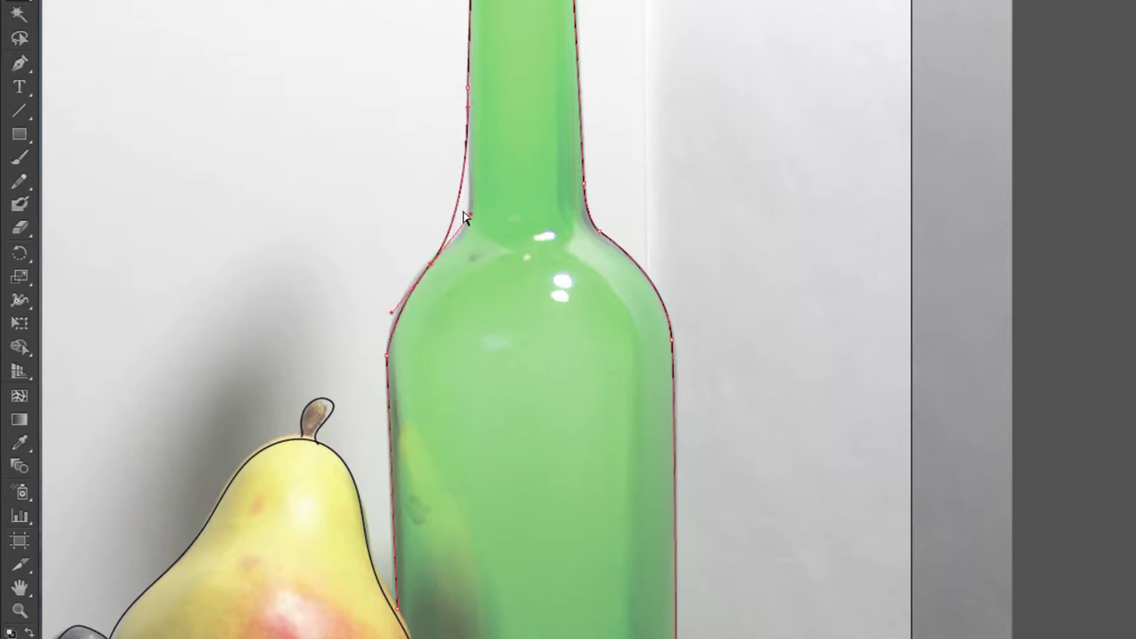
key("p")
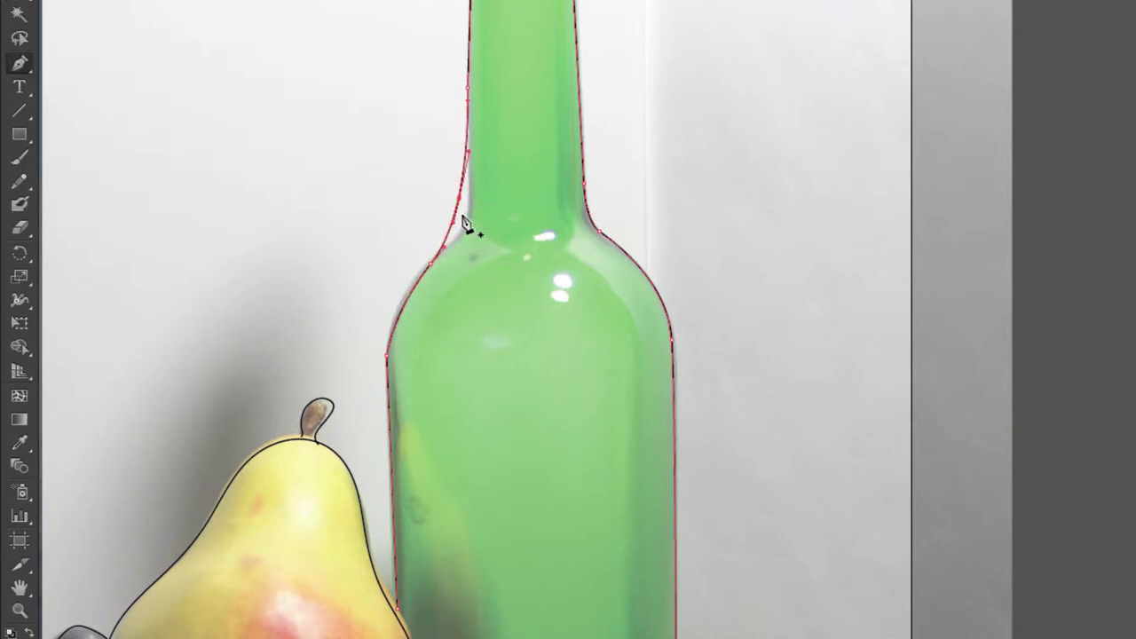
key("a")
mouse_move(463, 215)
left_mouse_down()
mouse_move(458, 199)
mouse_move(480, 210)
left_mouse_up()
left_click_drag(466, 91, 434, 160)
left_click(431, 158)
Trace the three white highlights on the bottle's shoulder with the Pencil tool
left_click_drag(566, 561, 474, 311)
left_click_drag(458, 213, 501, 377)
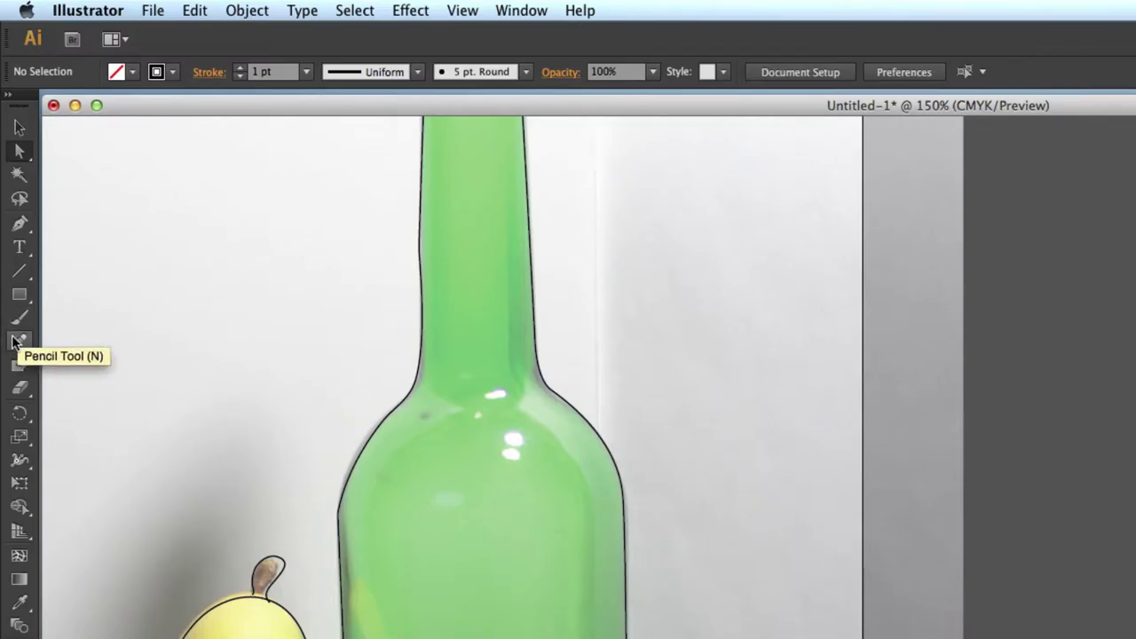
left_click(19, 181)
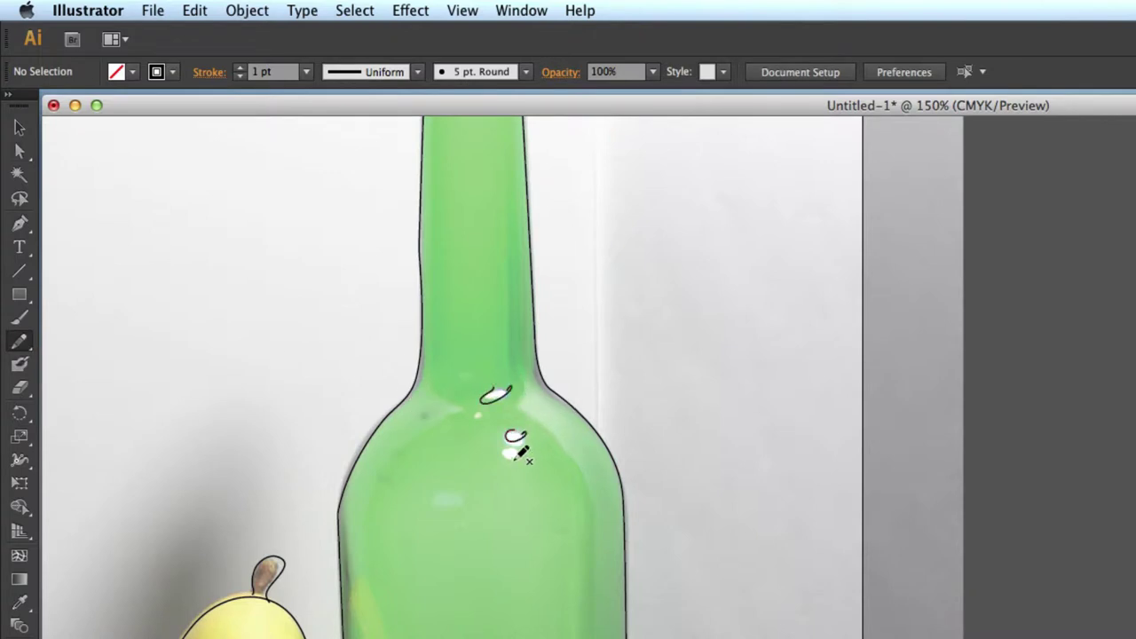
Trace the dark stopper inside the bottle's neck and the small highlight just below the cap
scroll(510, 401, "up", 9)
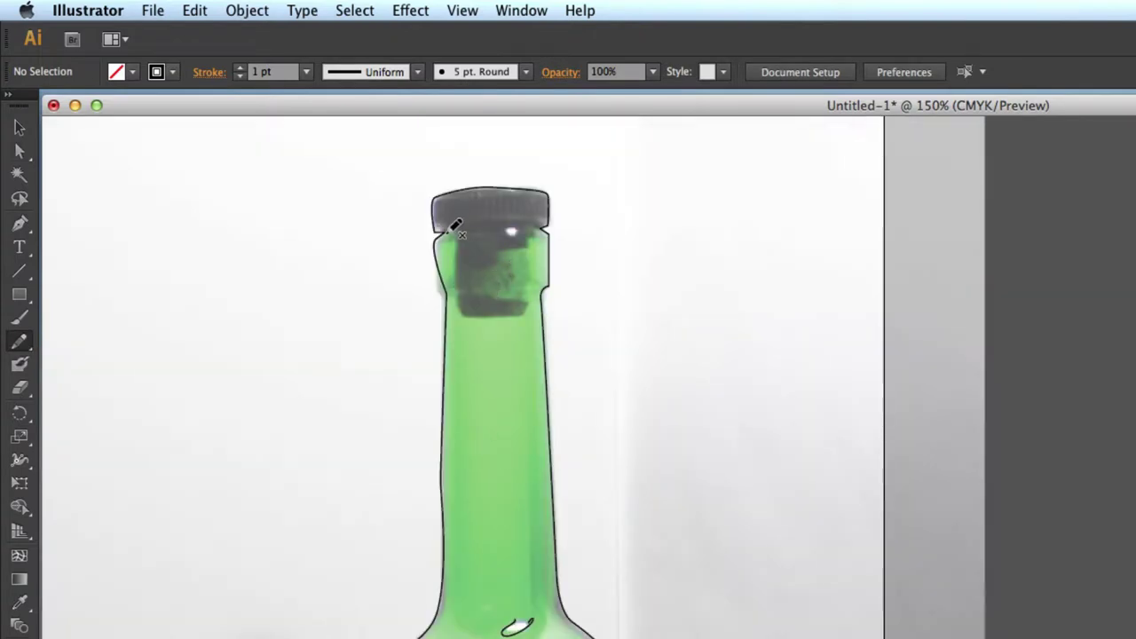
mouse_move(466, 284)
left_mouse_down()
mouse_move(466, 320)
mouse_move(514, 314)
left_mouse_up()
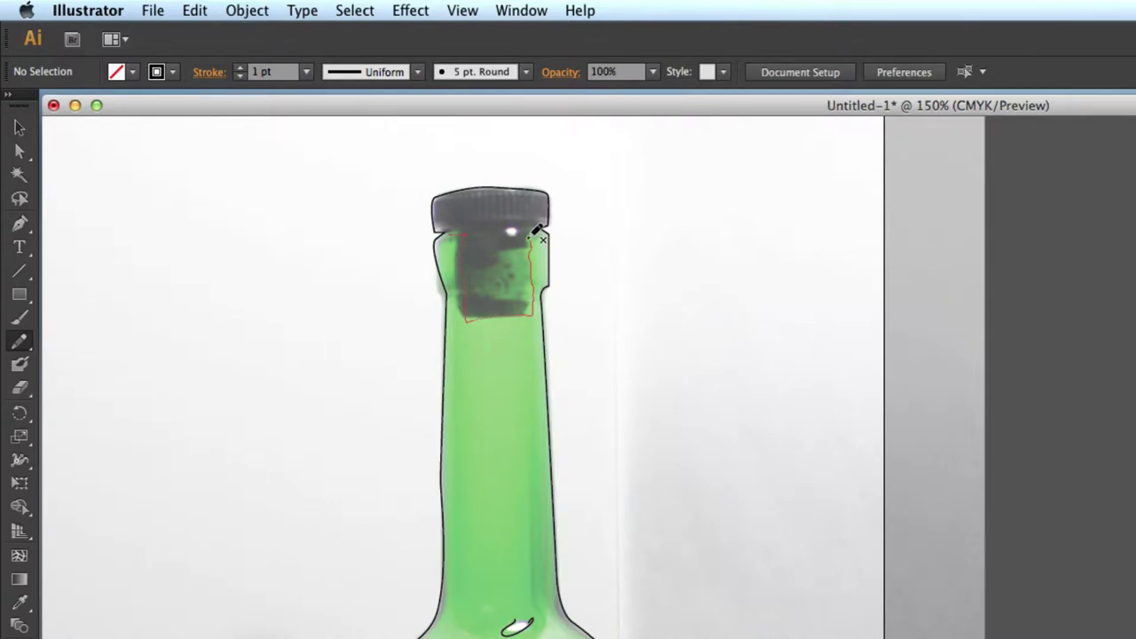
left_click_drag(535, 233, 484, 230)
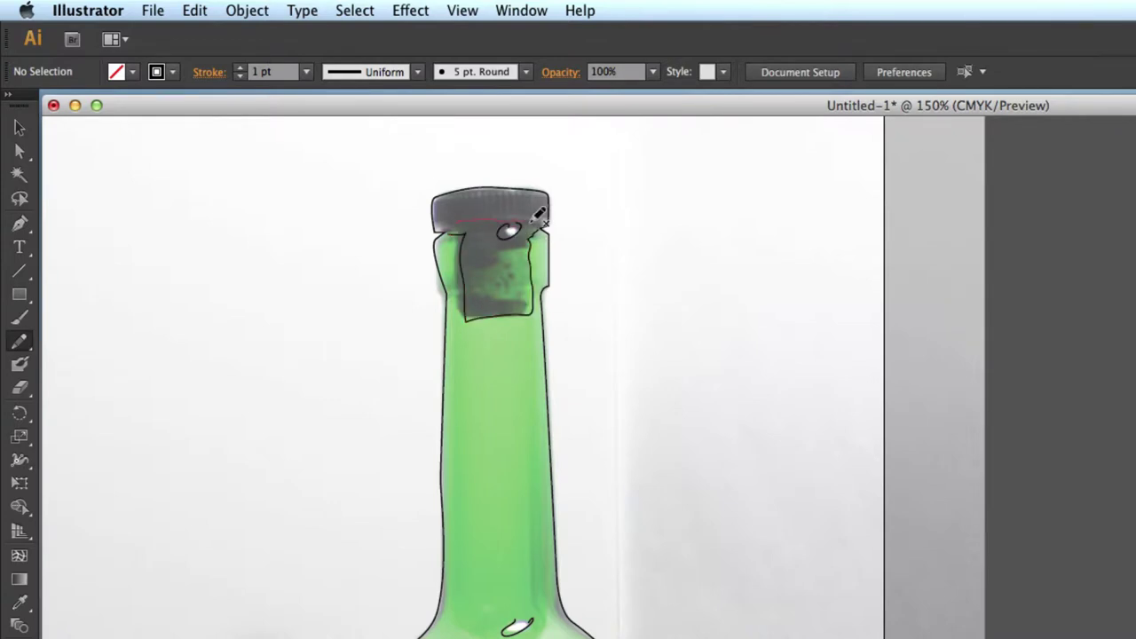
Draw freehand contour lines along the pear's reflection and shadow on the left side of the bottle's body
scroll(494, 381, "down", 15)
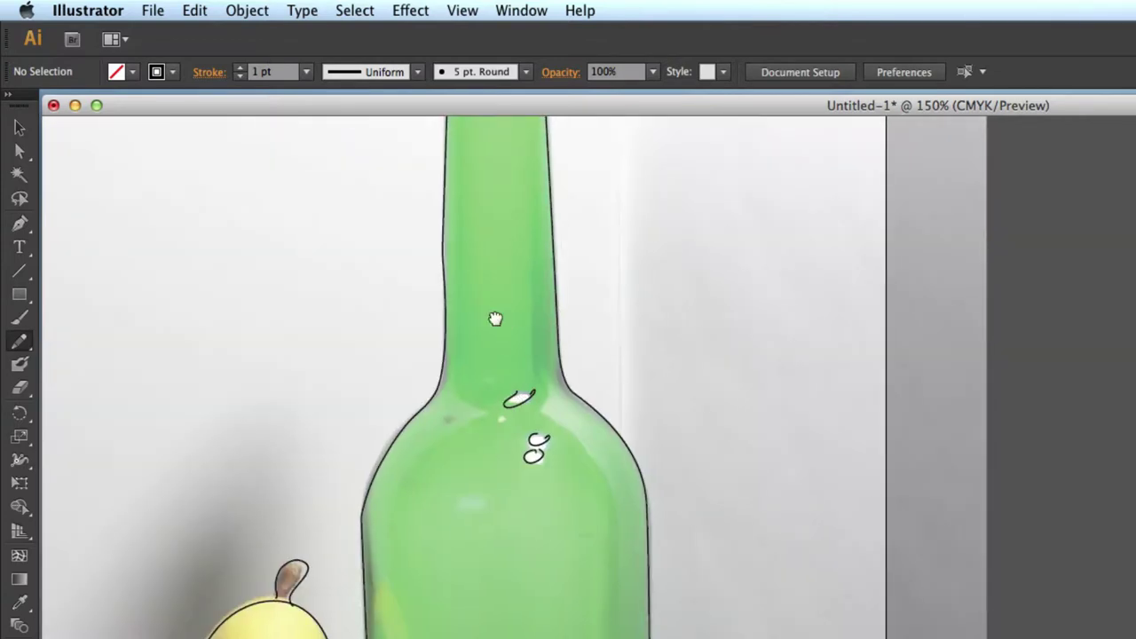
scroll(481, 257, "down", 8)
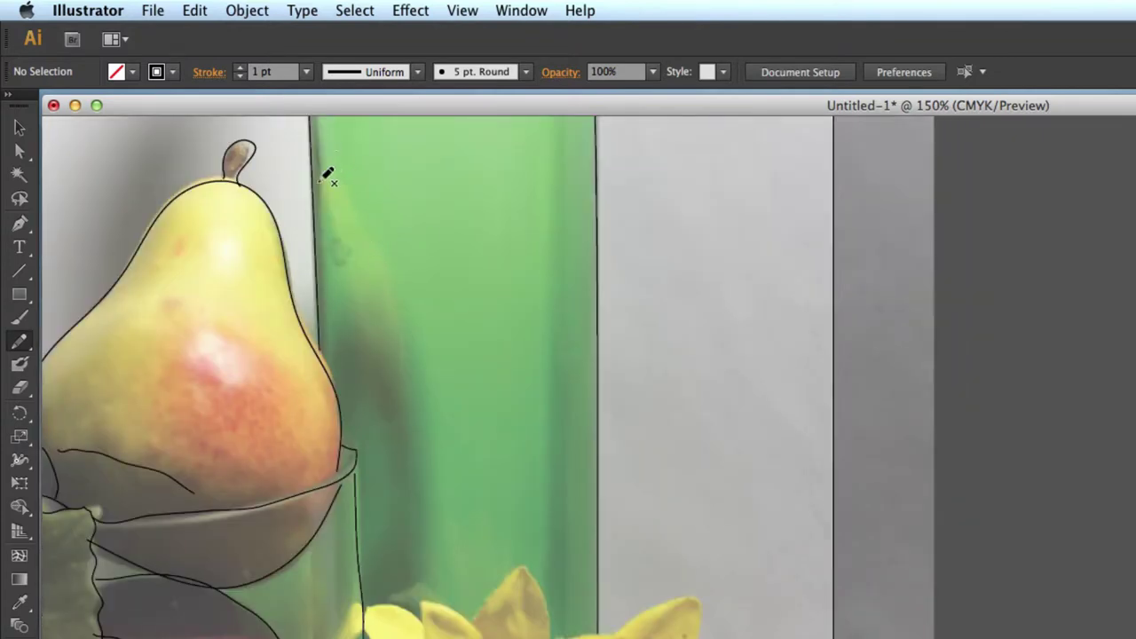
left_click_drag(321, 181, 370, 235)
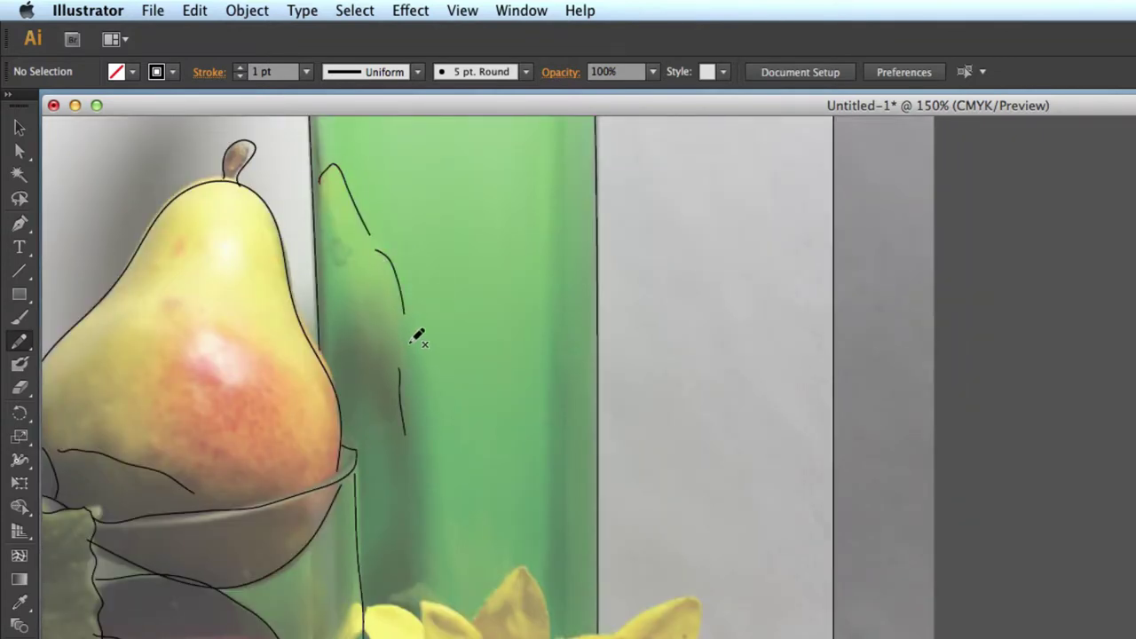
left_click_drag(444, 430, 420, 549)
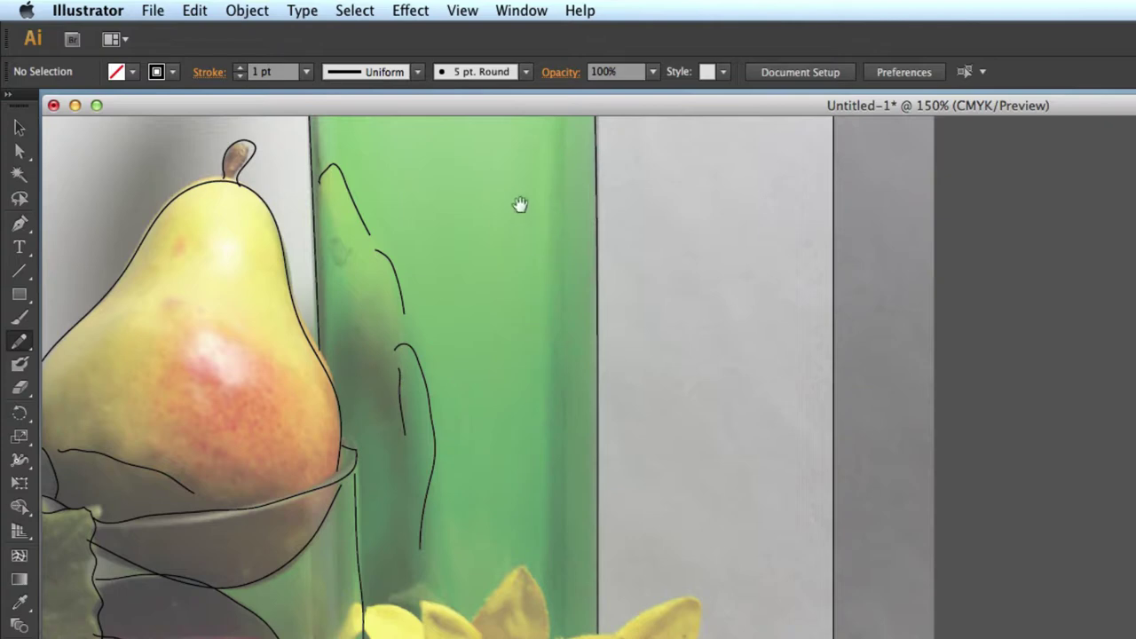
Draw freehand lines along the dark shading edge inside the bottle's right side, from the shoulder down towards the sunflower
left_click_drag(520, 204, 471, 463)
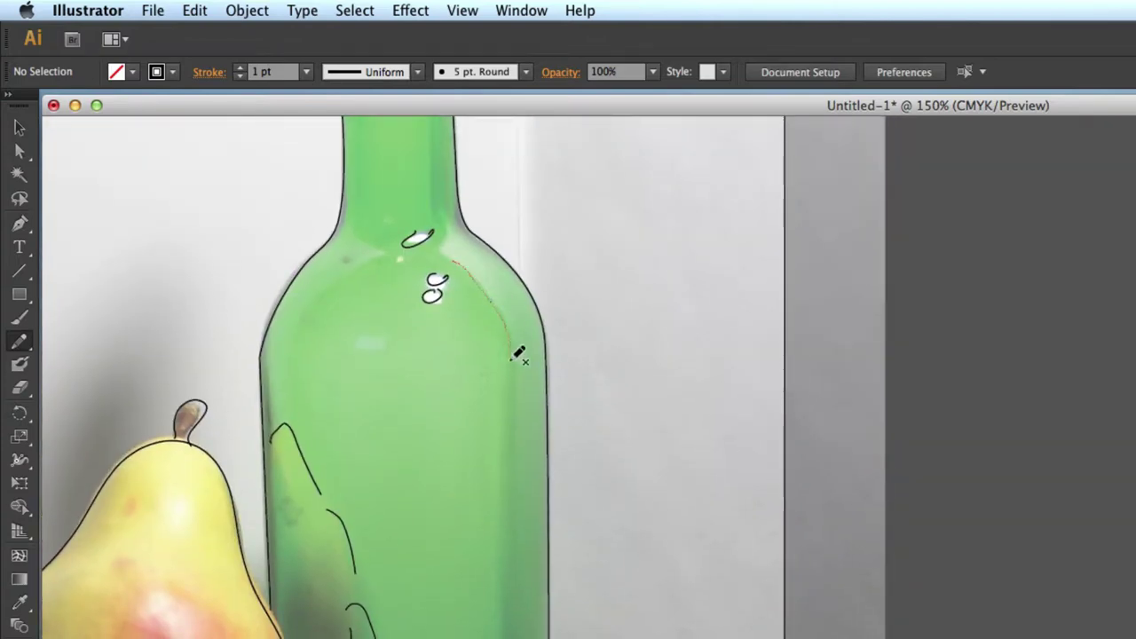
left_click_drag(514, 359, 512, 396)
left_click_drag(492, 504, 436, 188)
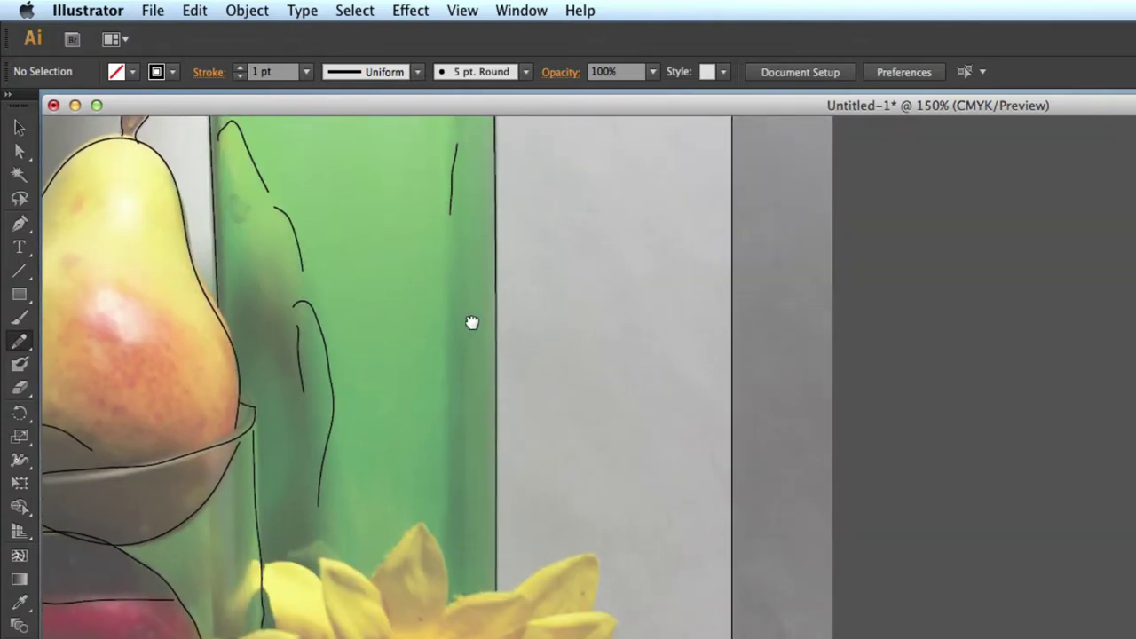
left_click_drag(472, 322, 479, 215)
scroll(438, 405, "down", 5)
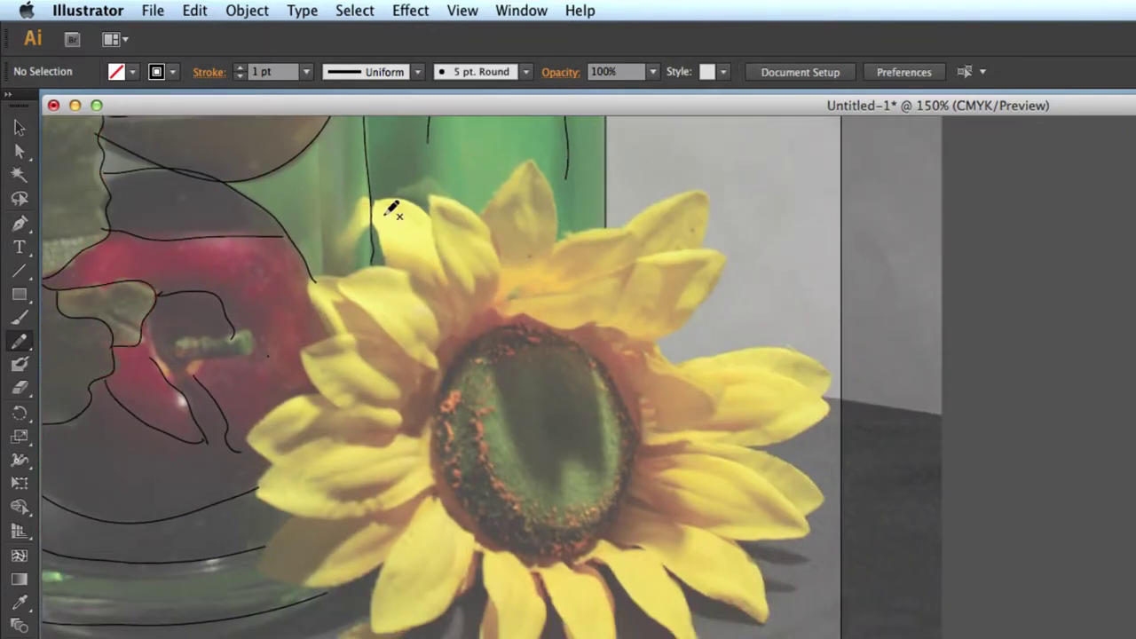
Trace the sunflower's upper petals with the Pencil tool, from those overlapping the bottle round to the pair at the upper right
left_click_drag(410, 197, 430, 213)
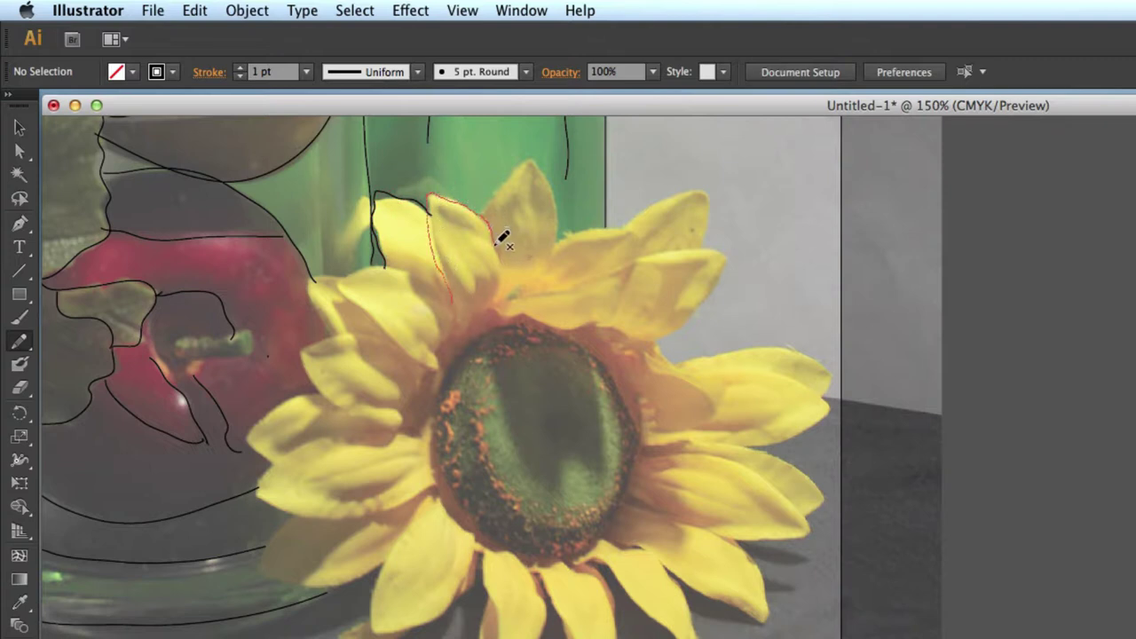
left_click_drag(499, 298, 496, 302)
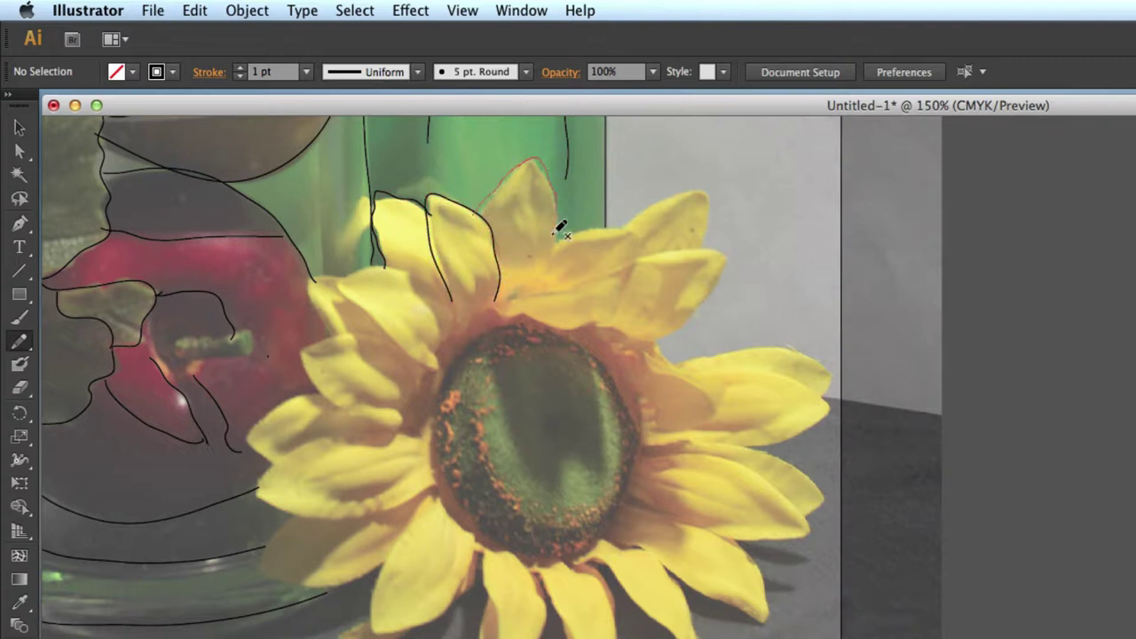
left_click_drag(561, 228, 548, 263)
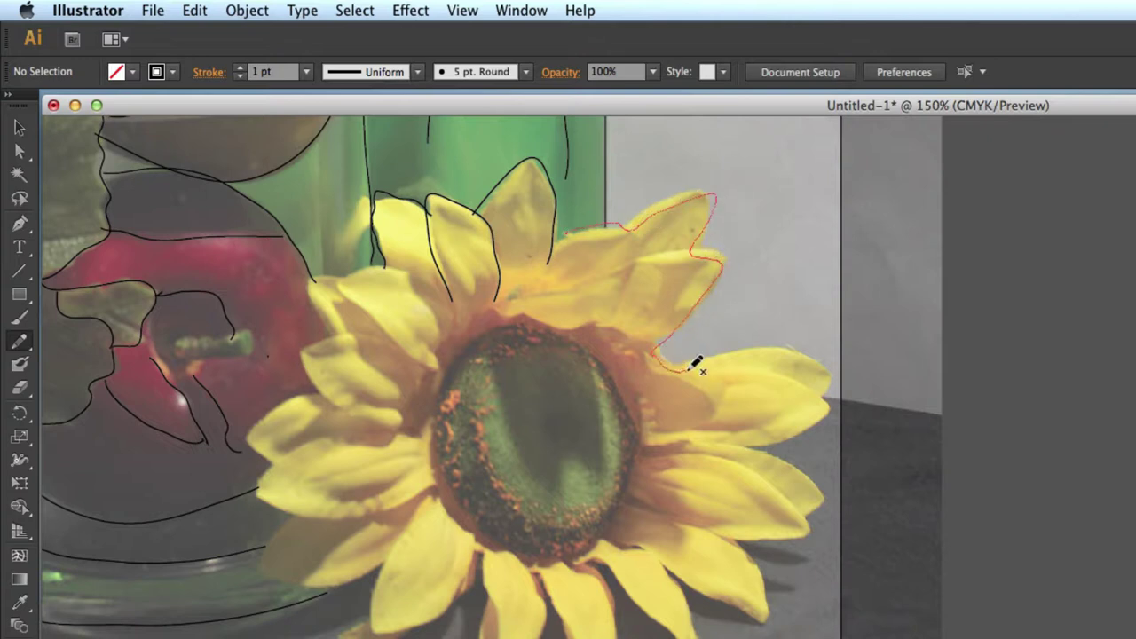
mouse_move(830, 380)
left_mouse_down()
mouse_move(766, 370)
mouse_move(825, 397)
mouse_move(804, 424)
mouse_move(744, 449)
left_mouse_up()
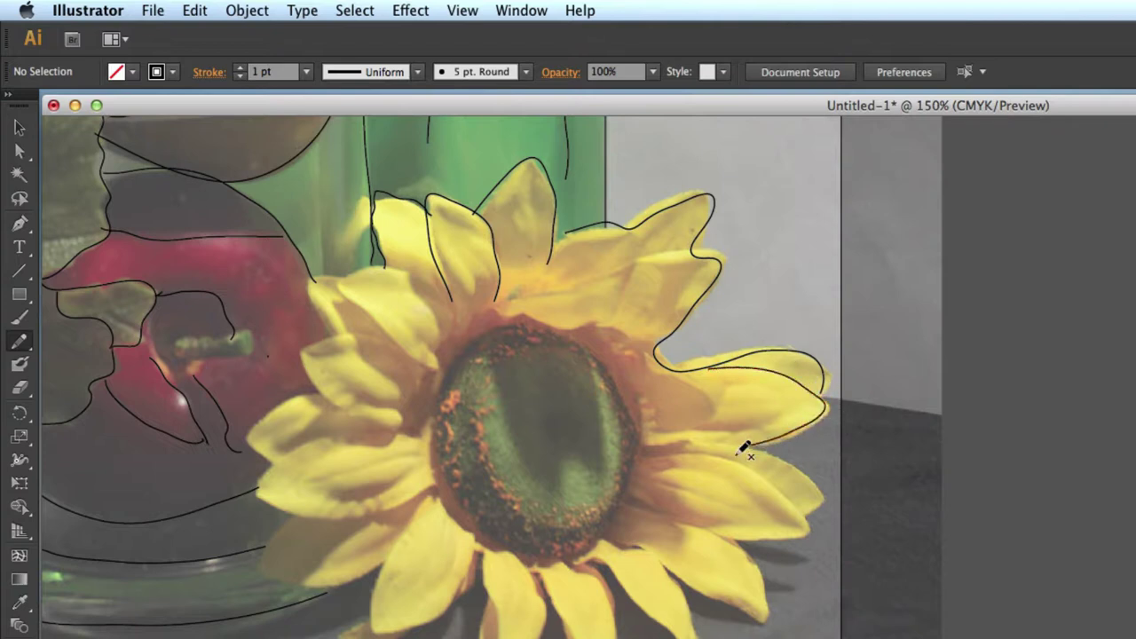
Trace the sunflower's lower-right petals freehand, continuing round to the pointed petal below its centre
left_click_drag(835, 488, 799, 517)
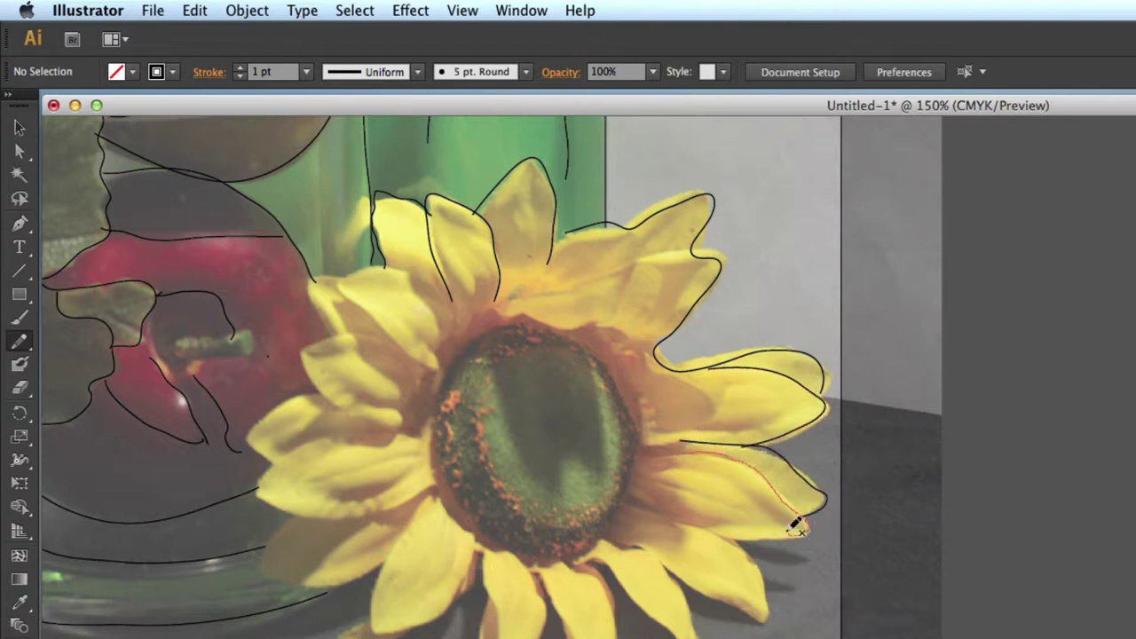
left_click_drag(705, 526, 688, 528)
scroll(675, 309, "down", 5)
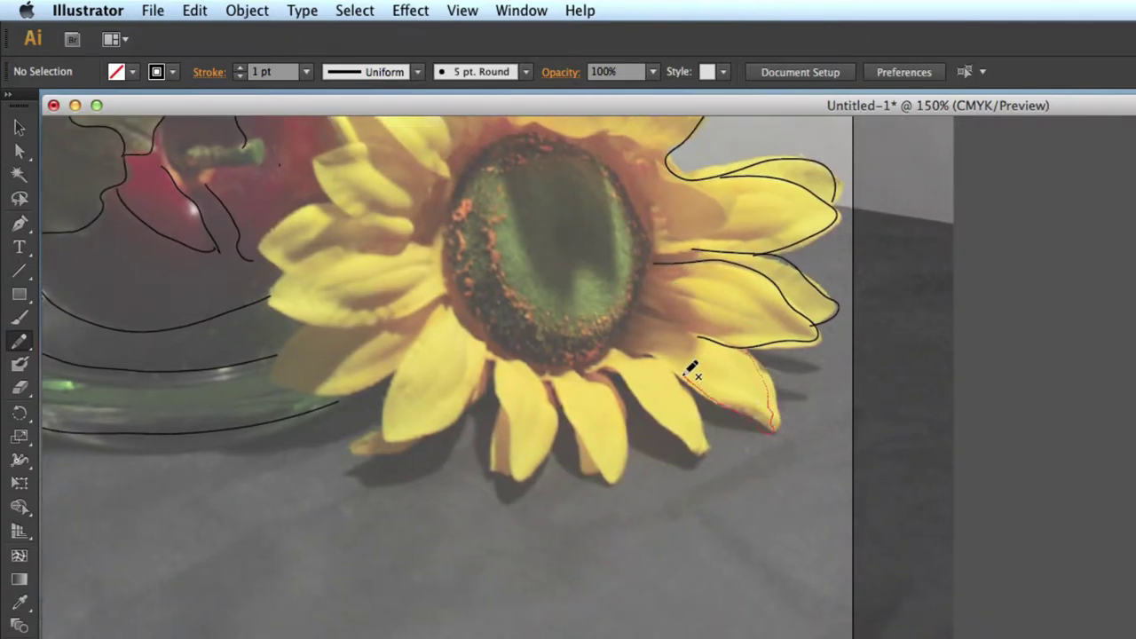
mouse_move(641, 343)
left_mouse_down()
mouse_move(695, 393)
mouse_move(679, 378)
mouse_move(697, 398)
mouse_move(702, 452)
mouse_move(619, 377)
left_mouse_up()
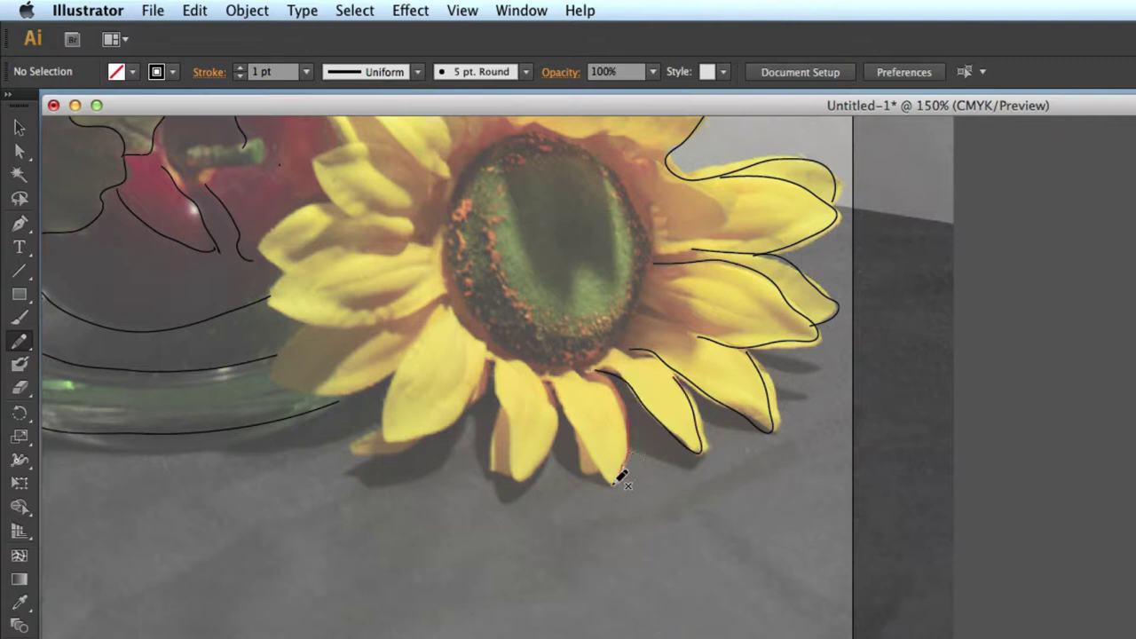
left_click_drag(589, 432, 647, 384)
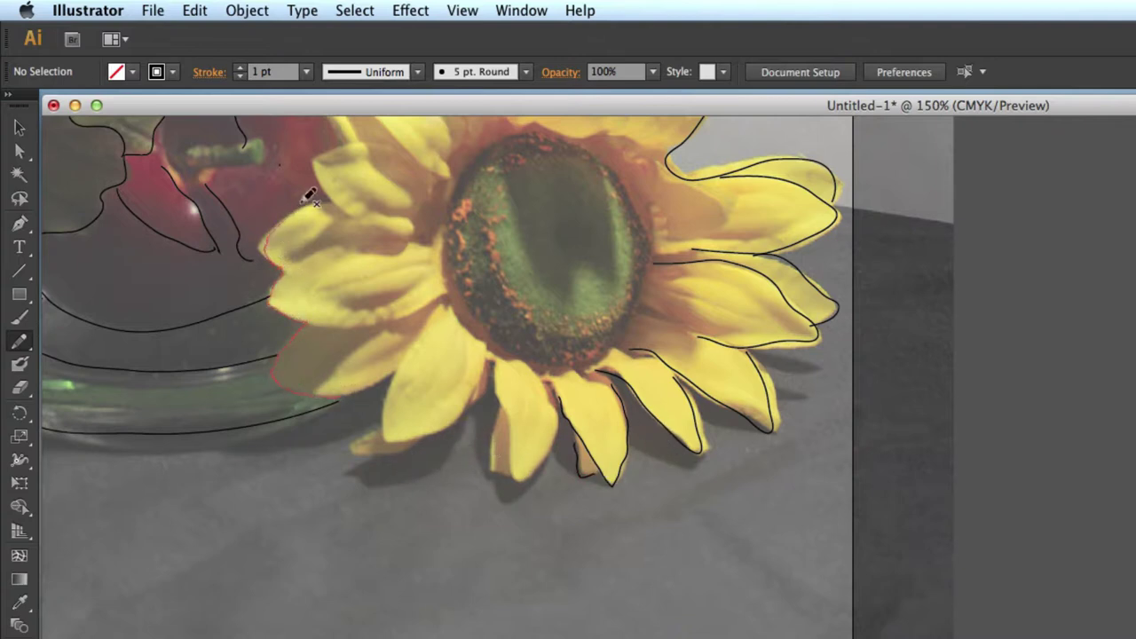
Trace the outer edges, folds and shaded areas of the sunflower's left-hand petals in front of the glass
mouse_move(324, 185)
left_mouse_down()
mouse_move(312, 163)
mouse_move(357, 221)
left_mouse_up()
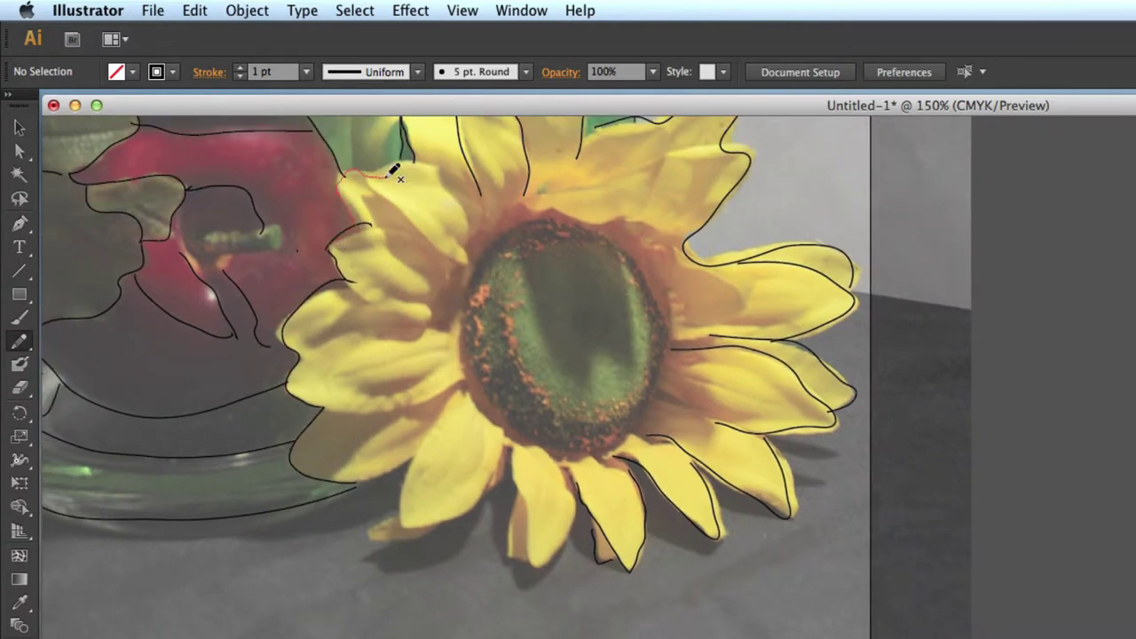
left_click_drag(443, 170, 479, 193)
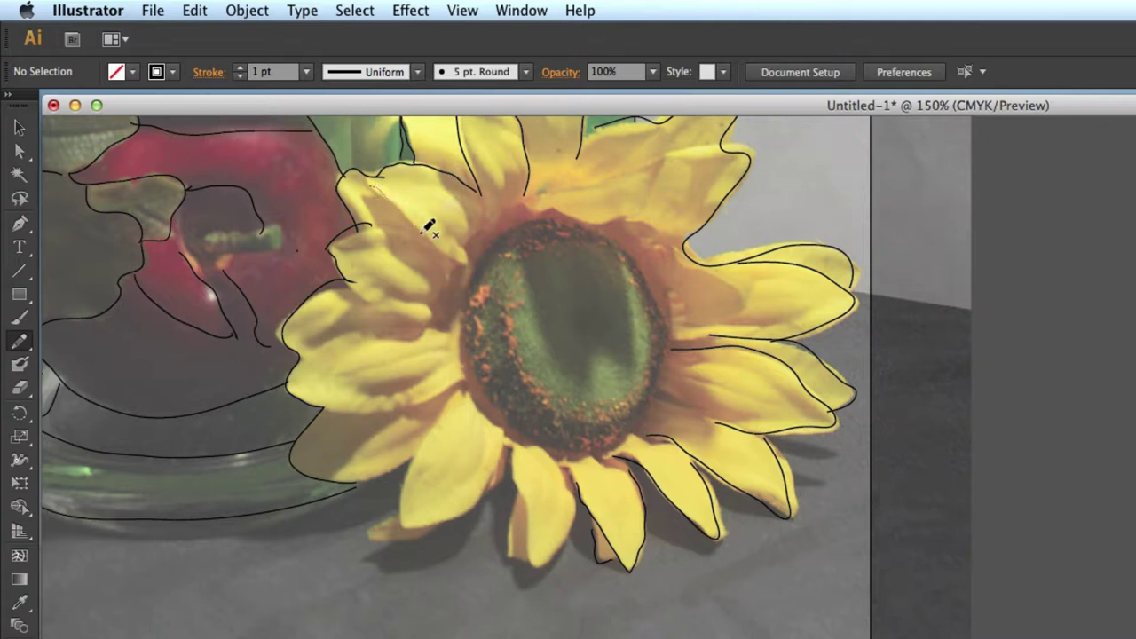
left_click_drag(382, 188, 455, 270)
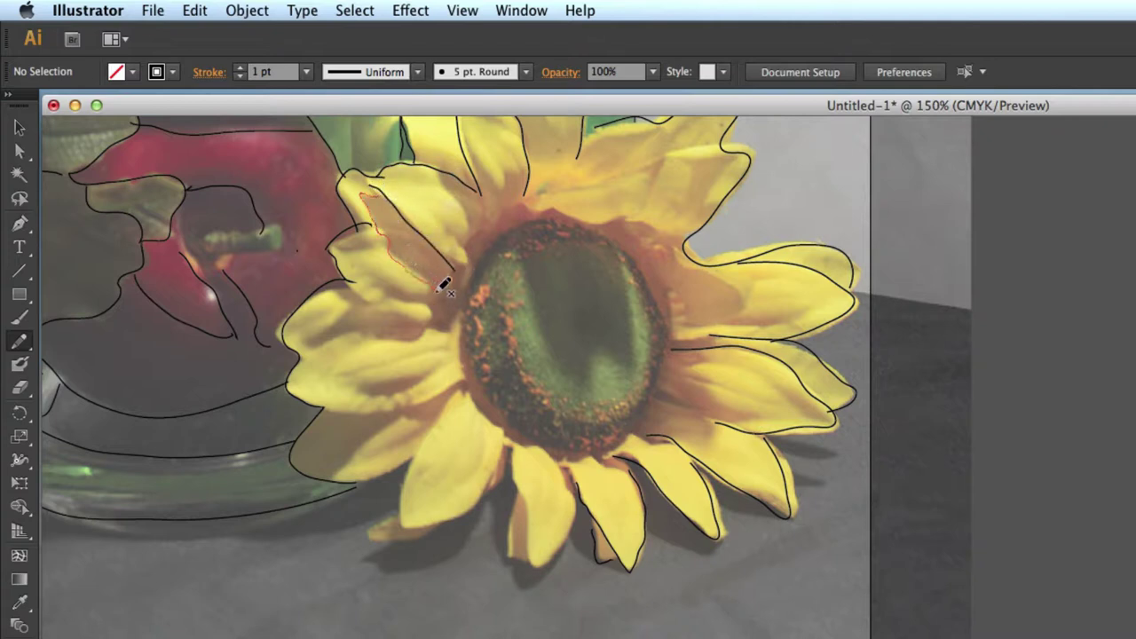
left_click_drag(437, 311, 435, 307)
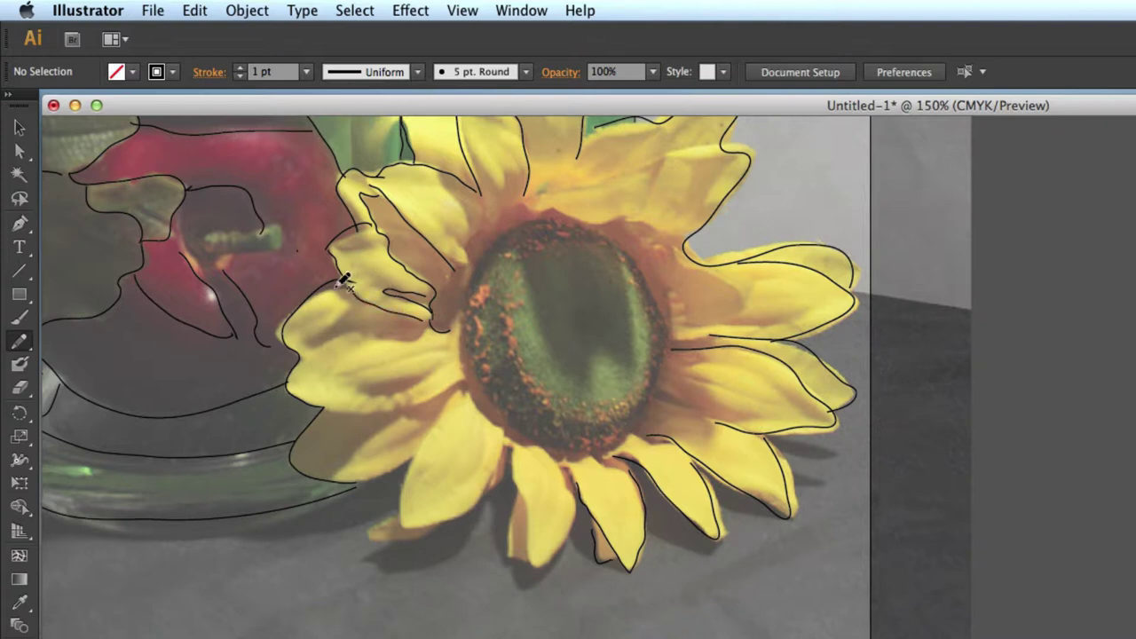
left_click_drag(408, 343, 433, 333)
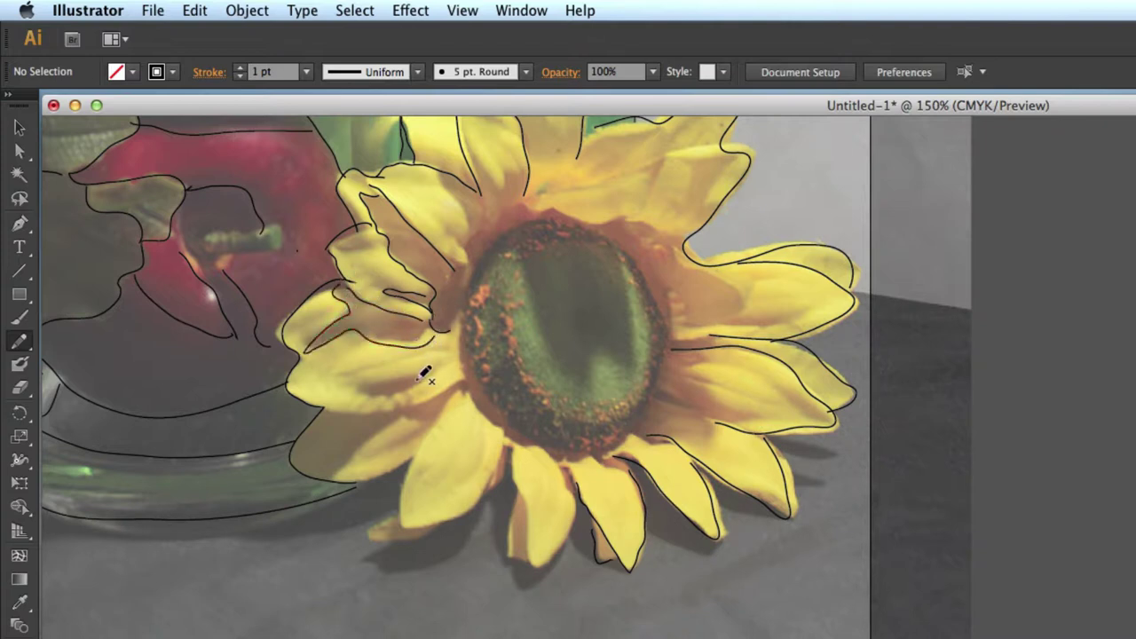
left_click_drag(435, 372, 430, 373)
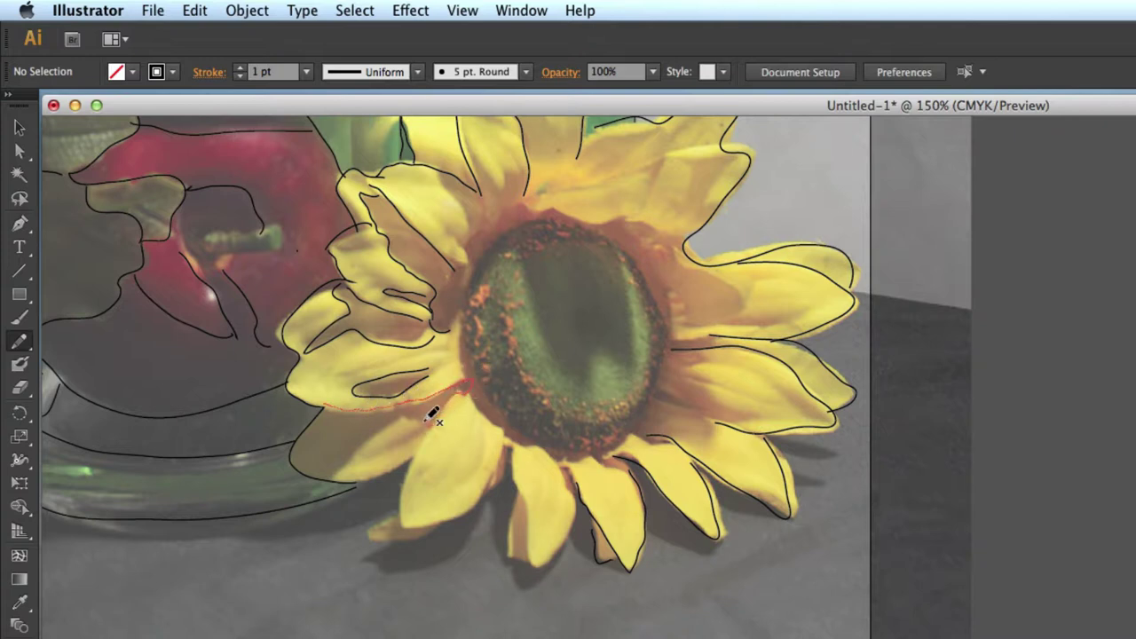
left_click_drag(363, 449, 346, 473)
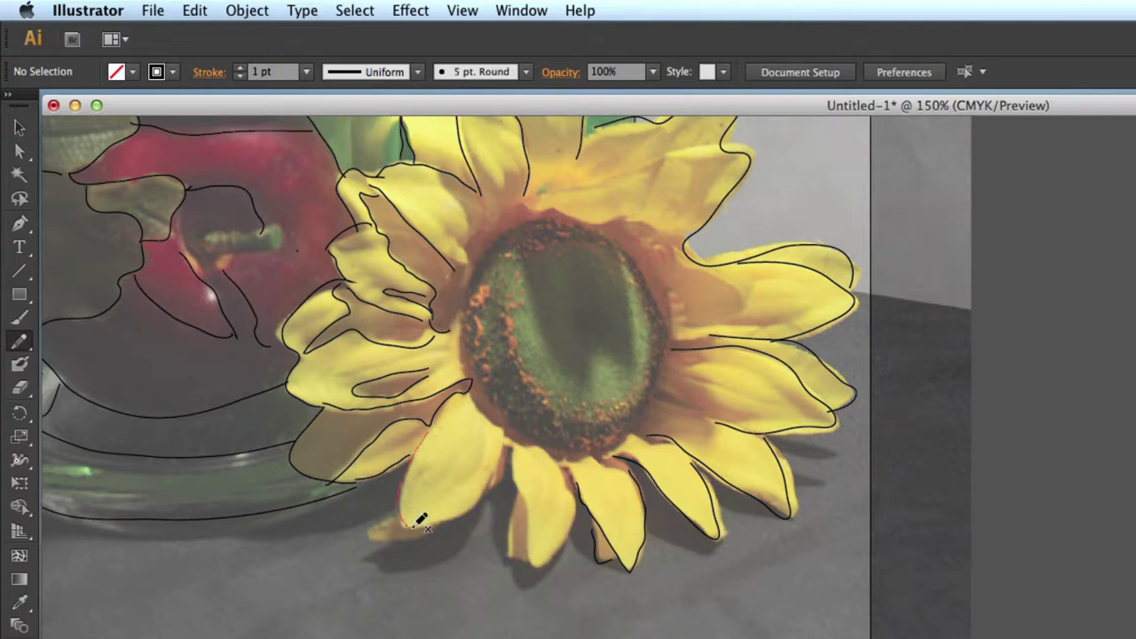
Trace the large lower-left petal, the small tip behind it and the neighbouring bottom petal with its shaded side
left_click_drag(414, 525, 430, 525)
left_click_drag(504, 453, 508, 449)
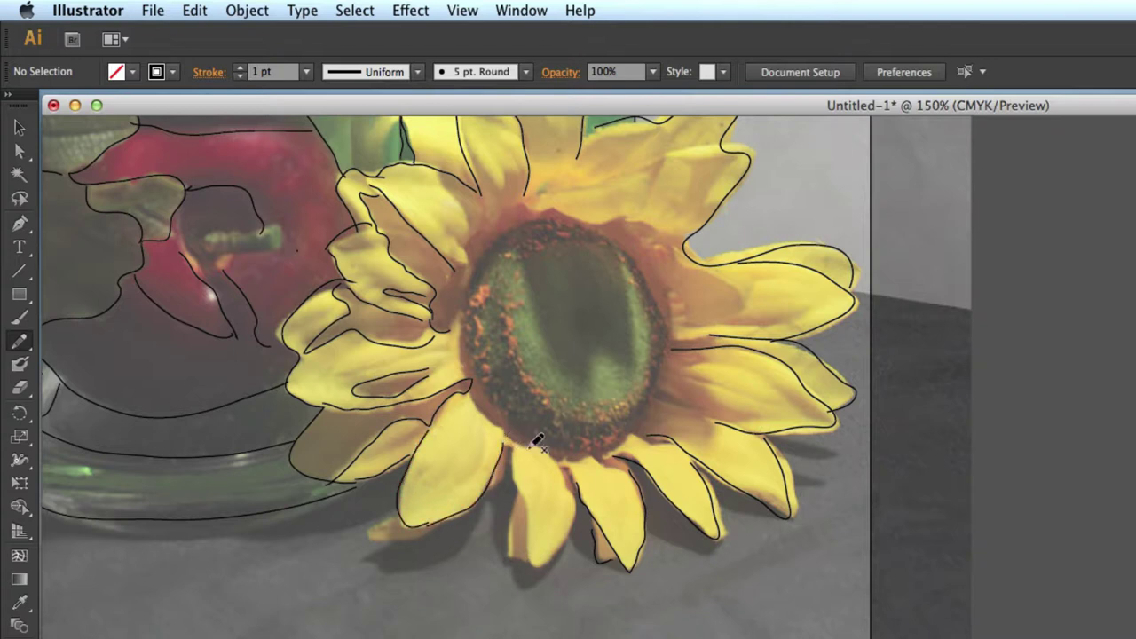
scroll(531, 435, "down", 5)
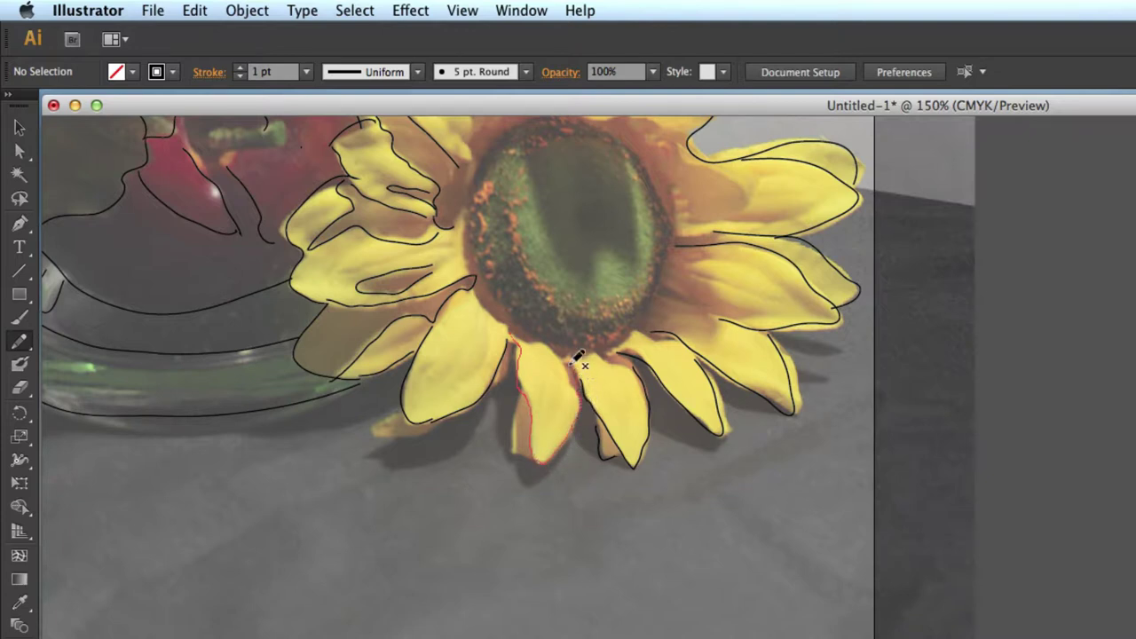
left_click_drag(573, 361, 575, 358)
mouse_move(527, 402)
left_mouse_down()
mouse_move(513, 430)
mouse_move(531, 459)
left_mouse_up()
left_click_drag(379, 427, 446, 421)
Draw shading contours inside the upper petals, along the brown area above the flower's centre and into the upper-right petal
mouse_move(611, 297)
left_mouse_down()
mouse_move(589, 284)
mouse_move(557, 493)
left_mouse_up()
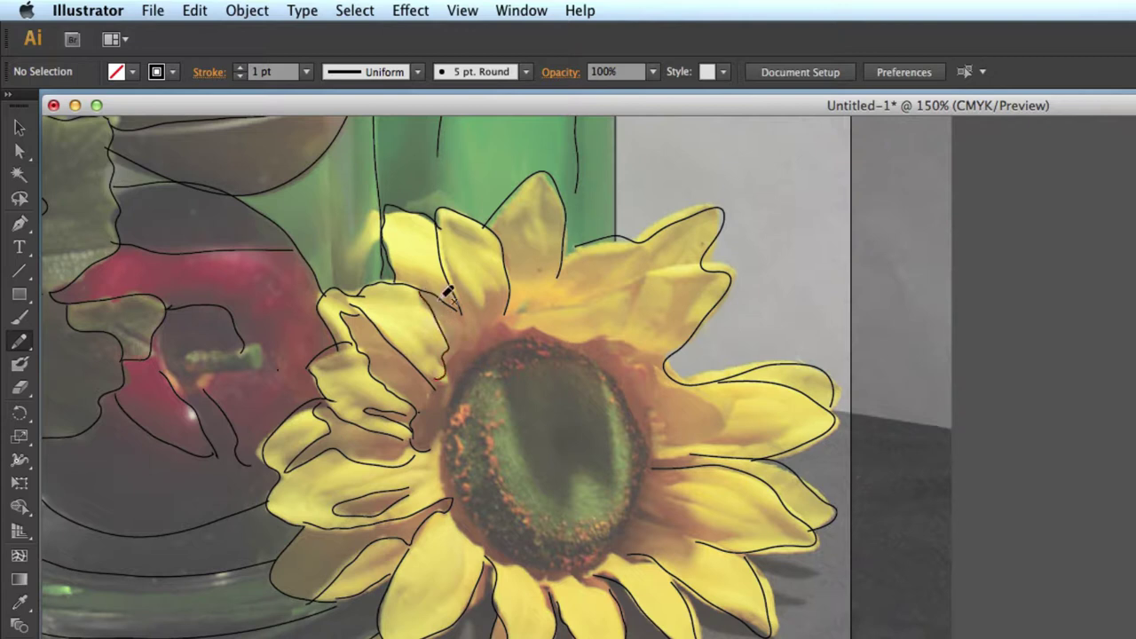
mouse_move(448, 259)
left_mouse_down()
mouse_move(488, 307)
mouse_move(500, 289)
mouse_move(527, 345)
mouse_move(507, 324)
mouse_move(660, 358)
mouse_move(716, 406)
mouse_move(722, 434)
mouse_move(700, 446)
mouse_move(781, 437)
mouse_move(692, 448)
left_mouse_up()
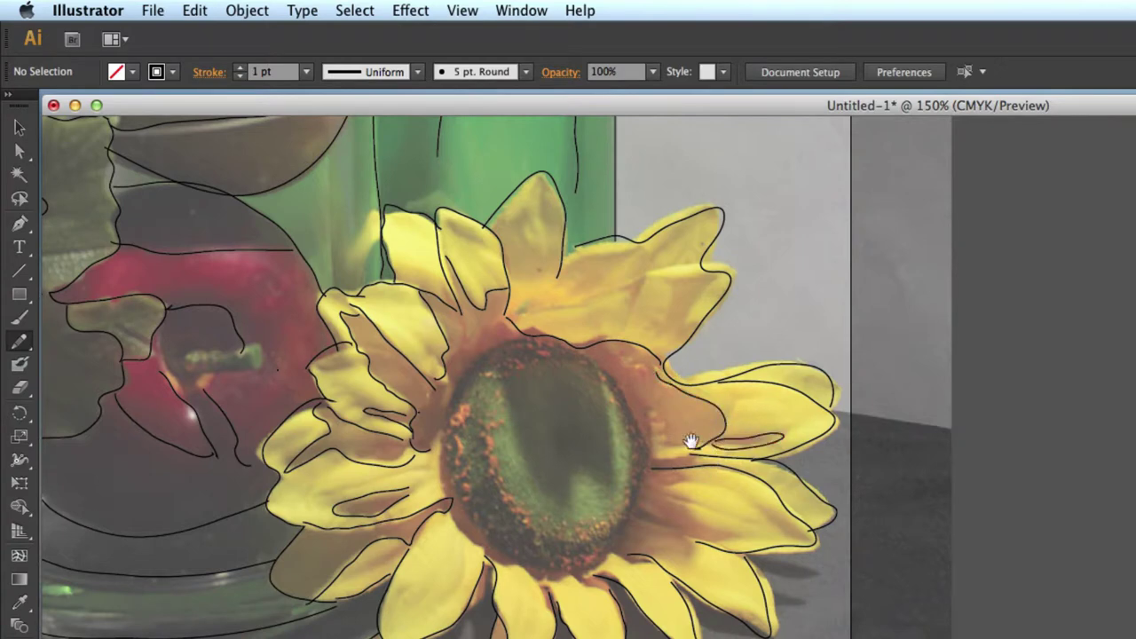
Trace the sunflower's round centre and the green ring, dark middle and speckled texture shapes inside it
scroll(654, 267, "down", 5)
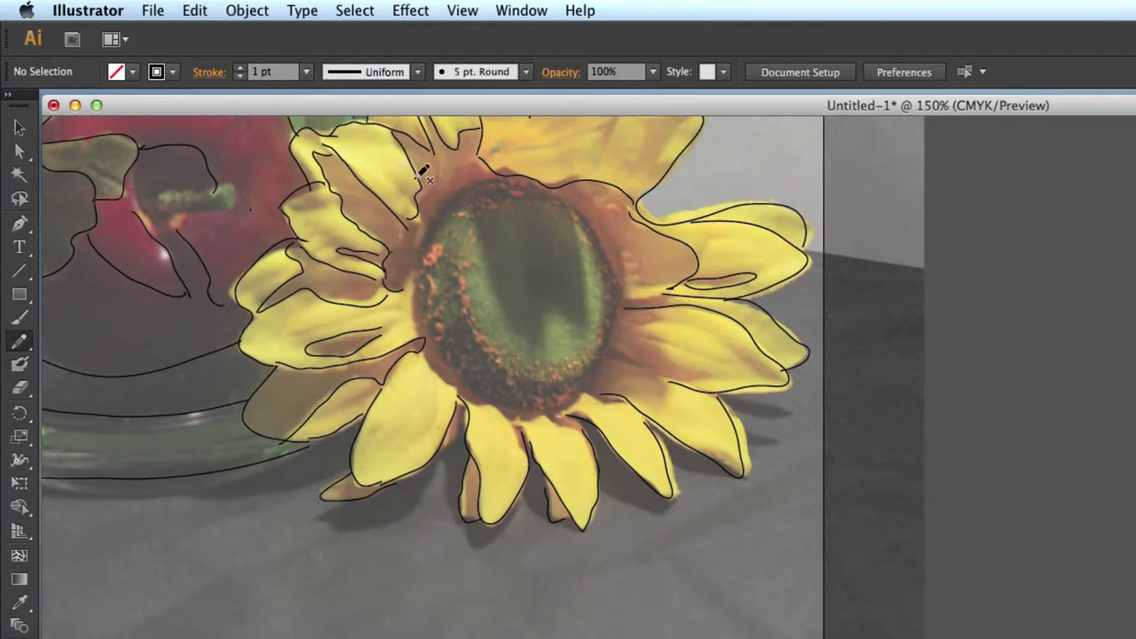
mouse_move(425, 276)
left_mouse_down()
mouse_move(444, 330)
mouse_move(490, 386)
mouse_move(543, 394)
mouse_move(597, 370)
mouse_move(632, 301)
mouse_move(617, 234)
mouse_move(546, 182)
left_mouse_up()
mouse_move(522, 220)
left_mouse_down()
mouse_move(488, 204)
mouse_move(474, 222)
mouse_move(506, 317)
mouse_move(533, 346)
mouse_move(552, 312)
mouse_move(580, 322)
mouse_move(585, 247)
mouse_move(574, 223)
mouse_move(584, 230)
mouse_move(602, 311)
mouse_move(578, 363)
mouse_move(499, 372)
mouse_move(456, 278)
mouse_move(464, 220)
mouse_move(445, 235)
mouse_move(431, 289)
mouse_move(451, 330)
left_mouse_up()
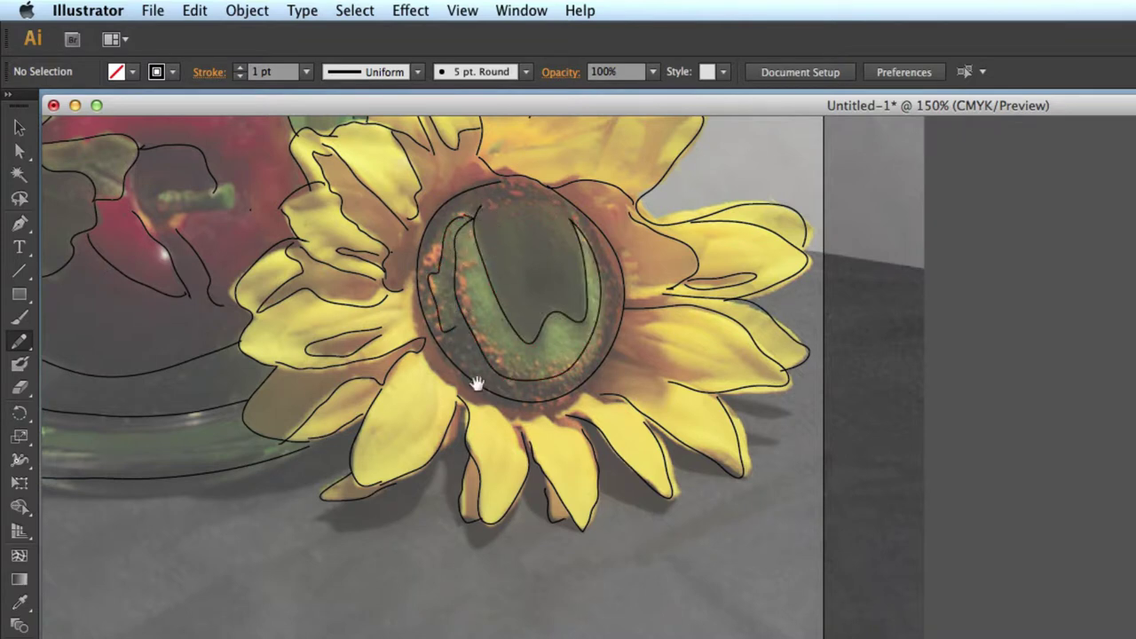
Draw contours along the petal bases around the flower's centre and the brown shading of the lower-right petals
scroll(473, 355, "down", 3)
left_click_drag(458, 324, 459, 333)
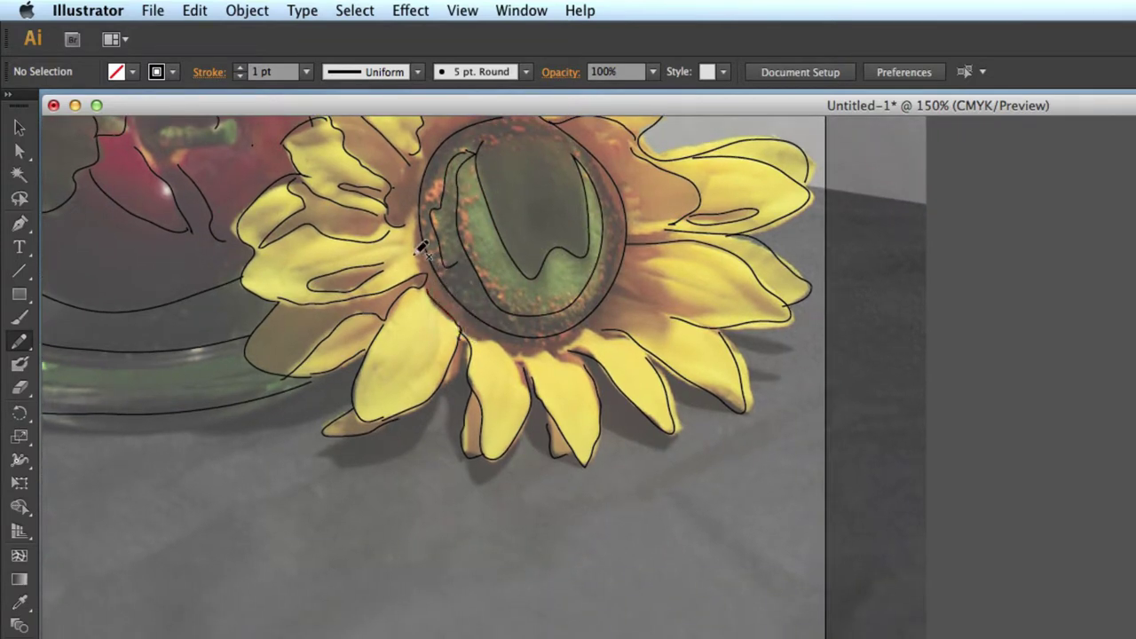
left_click_drag(417, 267, 416, 232)
mouse_move(463, 338)
left_mouse_down()
mouse_move(529, 359)
mouse_move(591, 354)
mouse_move(572, 344)
mouse_move(600, 333)
mouse_move(661, 343)
mouse_move(672, 320)
mouse_move(702, 315)
mouse_move(654, 264)
mouse_move(689, 223)
left_mouse_up()
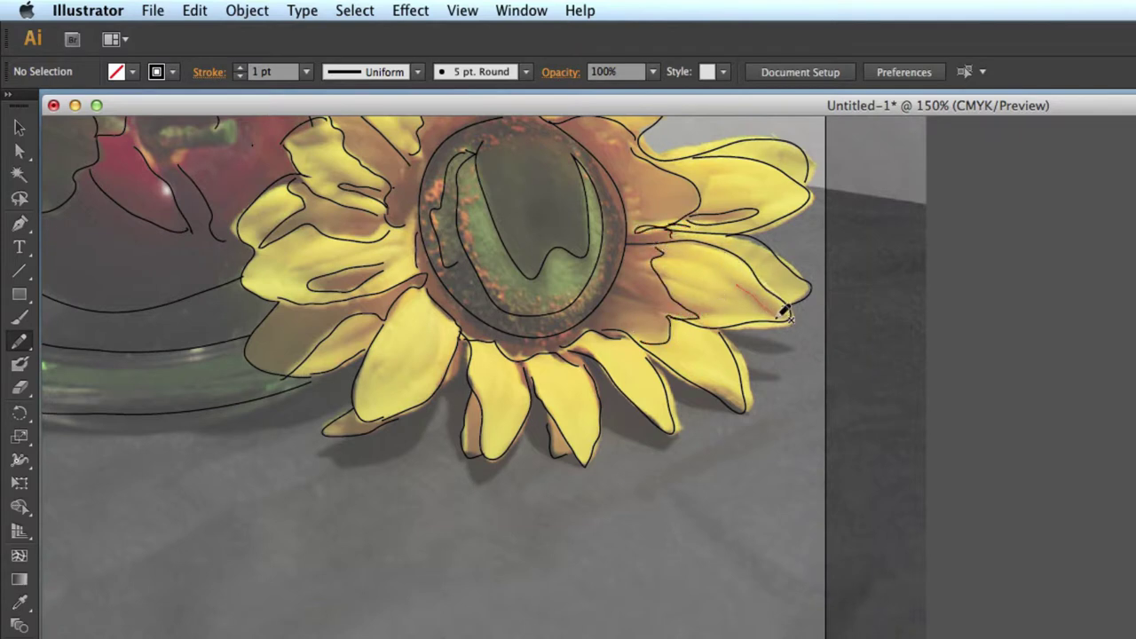
Finish the fold in the lower-right petal and trace the shadows that the lower petals cast on the table
left_click_drag(664, 292, 631, 253)
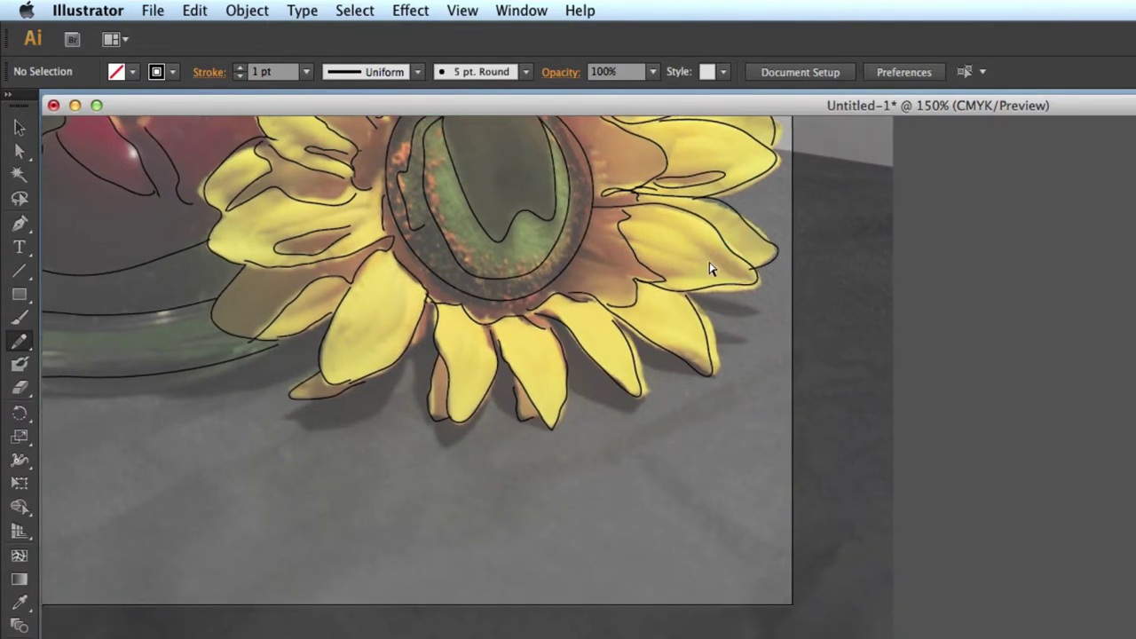
mouse_move(697, 240)
left_mouse_down()
mouse_move(740, 263)
mouse_move(747, 277)
mouse_move(710, 257)
mouse_move(744, 314)
mouse_move(691, 298)
mouse_move(746, 337)
mouse_move(646, 363)
left_mouse_up()
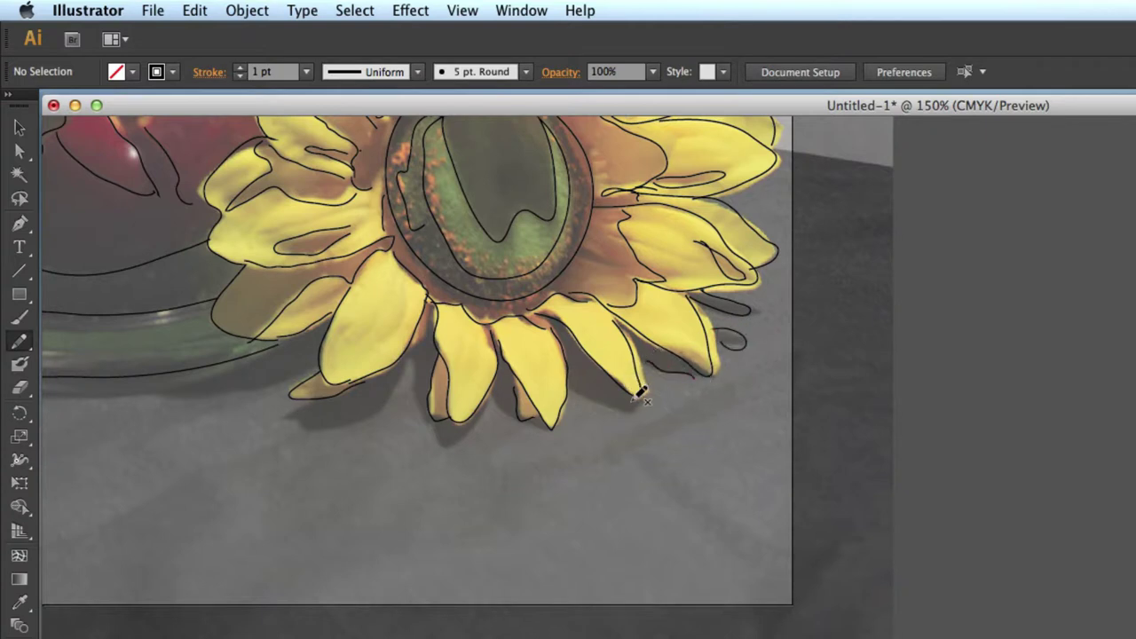
mouse_move(635, 406)
left_mouse_down()
mouse_move(573, 387)
mouse_move(516, 394)
mouse_move(544, 422)
mouse_move(502, 398)
left_mouse_up()
mouse_move(467, 438)
left_mouse_down()
mouse_move(422, 407)
mouse_move(411, 356)
mouse_move(366, 420)
mouse_move(303, 429)
mouse_move(313, 405)
left_mouse_up()
Trace the sunflower's shadow beneath the glass's right side and the green reflection in the glass base
key("space")
mouse_move(346, 289)
left_mouse_down()
mouse_move(504, 316)
mouse_move(555, 309)
left_mouse_up()
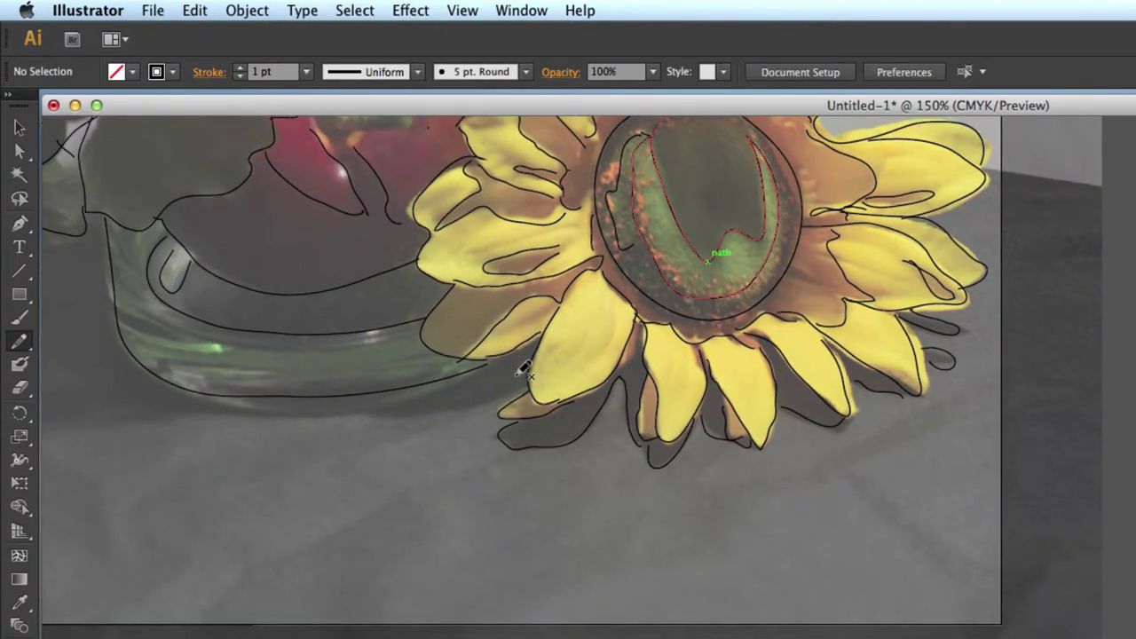
mouse_move(526, 389)
left_mouse_down()
mouse_move(373, 406)
mouse_move(405, 389)
left_mouse_up()
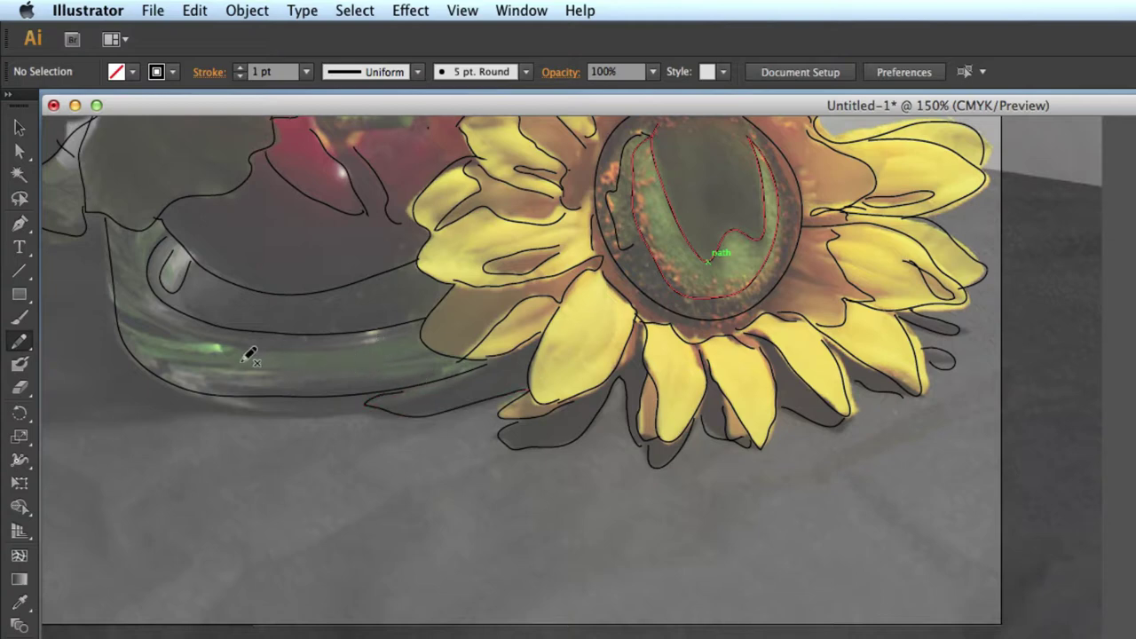
left_click_drag(222, 391, 446, 371)
Draw the freehand outline of the dark tabletop shadow from the table's left back edge to below the glass
mouse_move(230, 322)
left_mouse_down()
mouse_move(376, 396)
mouse_move(383, 438)
left_mouse_up()
left_click_drag(321, 398, 275, 557)
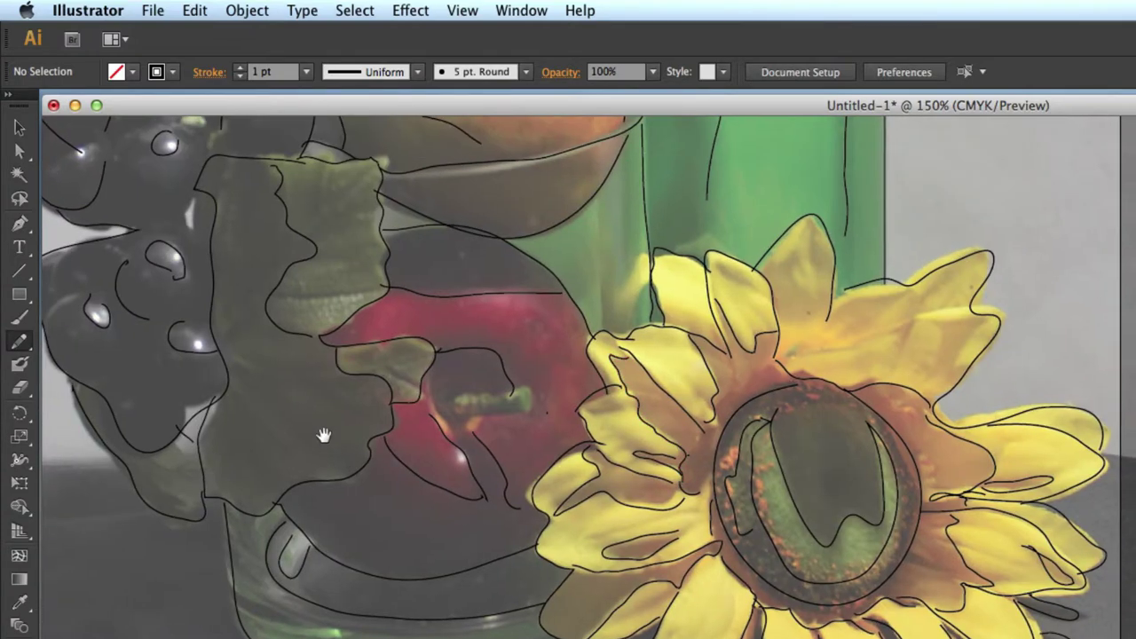
left_click_drag(312, 266, 286, 462)
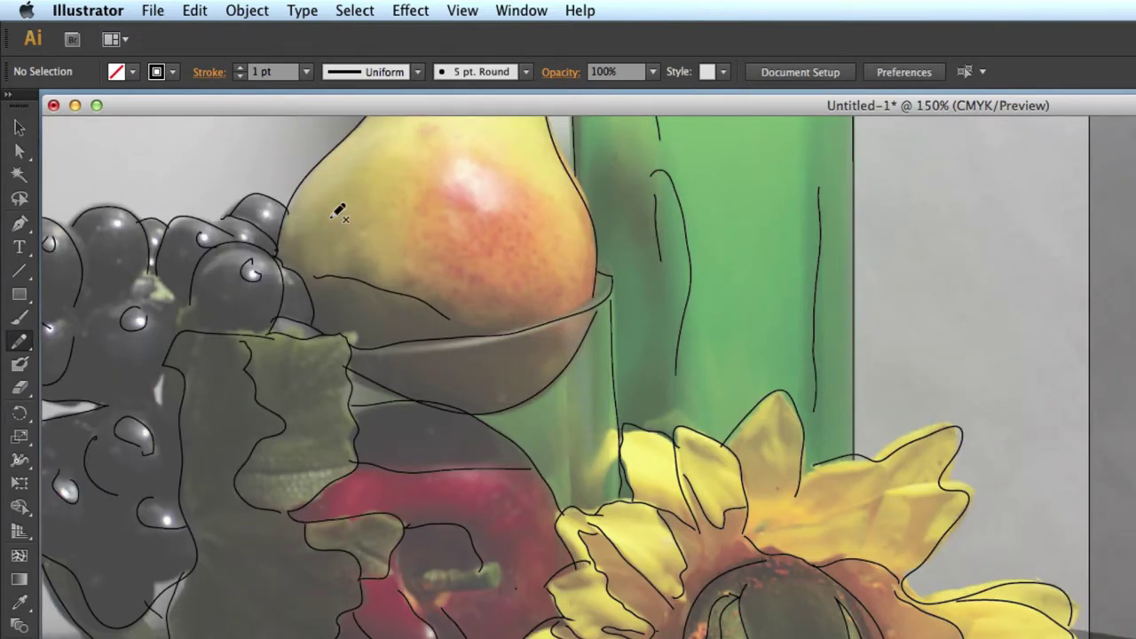
key("super+0")
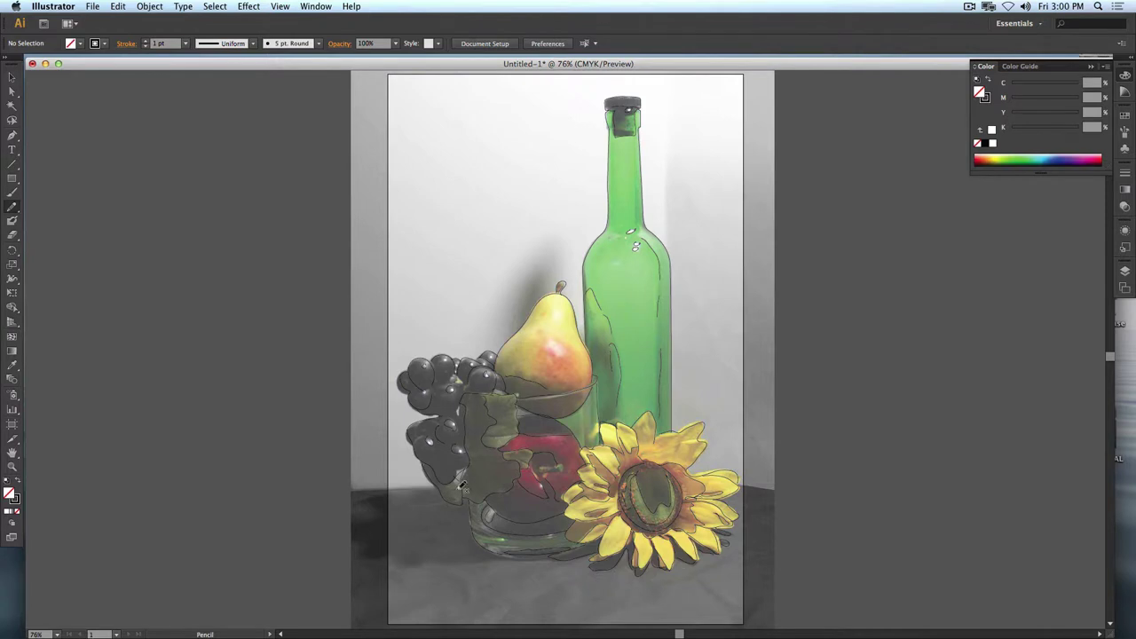
mouse_move(393, 486)
left_mouse_down()
mouse_move(357, 525)
mouse_move(373, 554)
mouse_move(423, 567)
mouse_move(534, 566)
left_mouse_up()
Draw broken freehand contours around the pear's soft shadow on the wall
left_click_drag(536, 252, 552, 248)
mouse_move(516, 298)
left_mouse_down()
mouse_move(550, 257)
mouse_move(549, 289)
left_mouse_up()
left_click_drag(501, 325, 498, 346)
Draw the table's back edge as freehand lines on both sides of the still life
left_click_drag(358, 488, 427, 487)
scroll(625, 408, "down", 3)
scroll(625, 408, "right", 1)
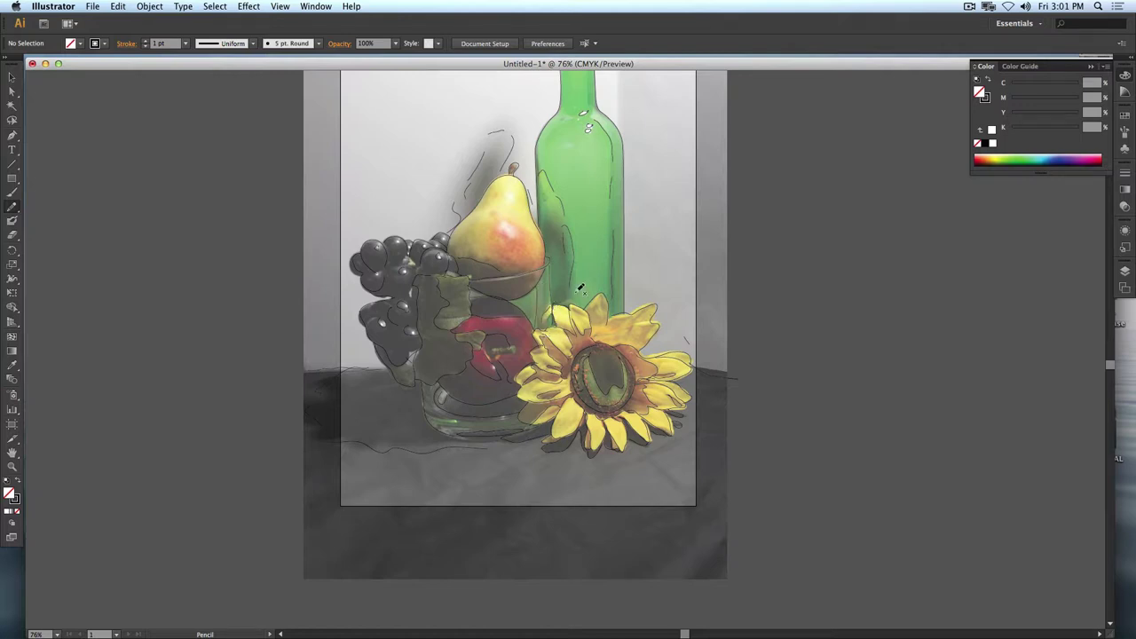
Trace the two highlights on the pear, one on its red cheek and one on its upper body
mouse_move(511, 222)
left_mouse_down()
mouse_move(504, 231)
mouse_move(514, 224)
left_mouse_up()
key("super+=")
key("super+=")
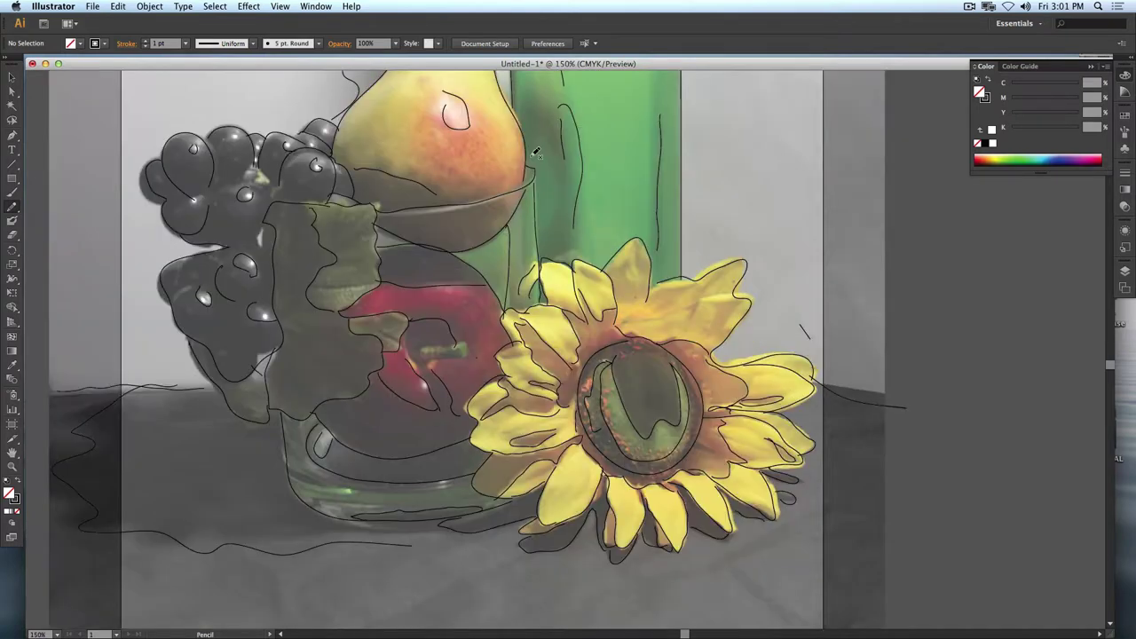
key("space")
left_click_drag(344, 279, 378, 404)
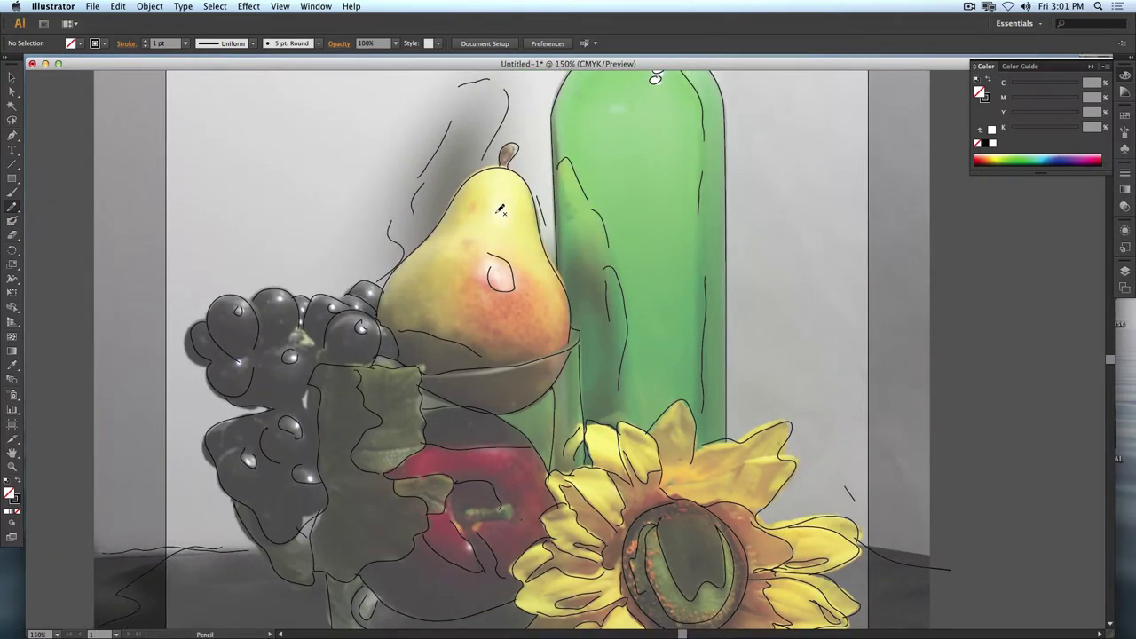
mouse_move(498, 213)
left_mouse_down()
mouse_move(508, 219)
mouse_move(497, 211)
left_mouse_up()
scroll(635, 157, "up", 5)
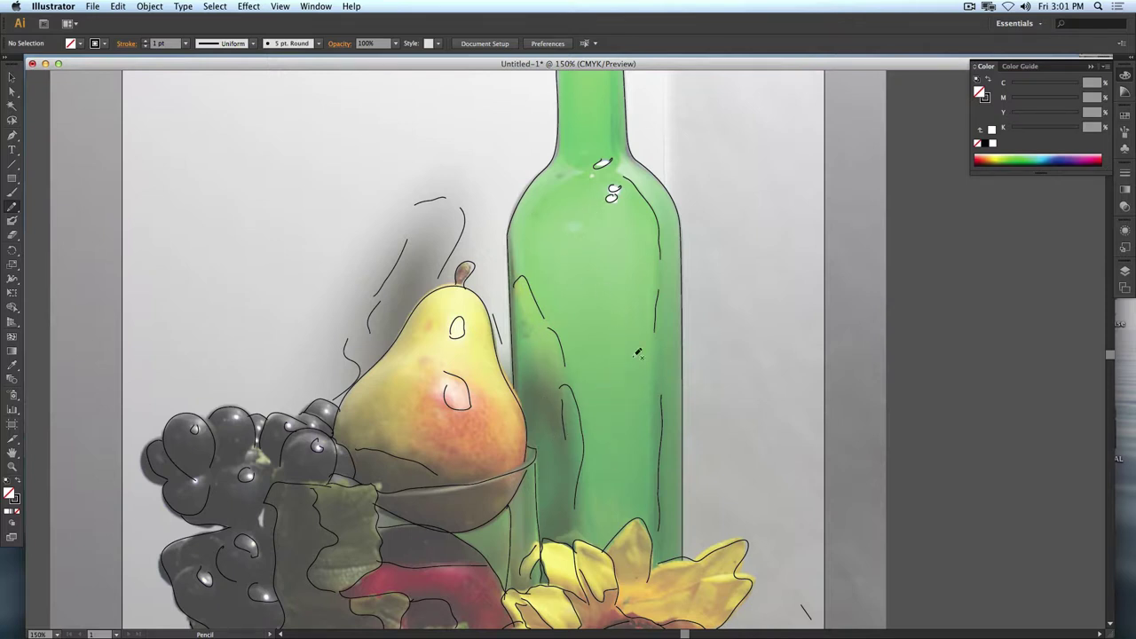
scroll(666, 336, "up", 5)
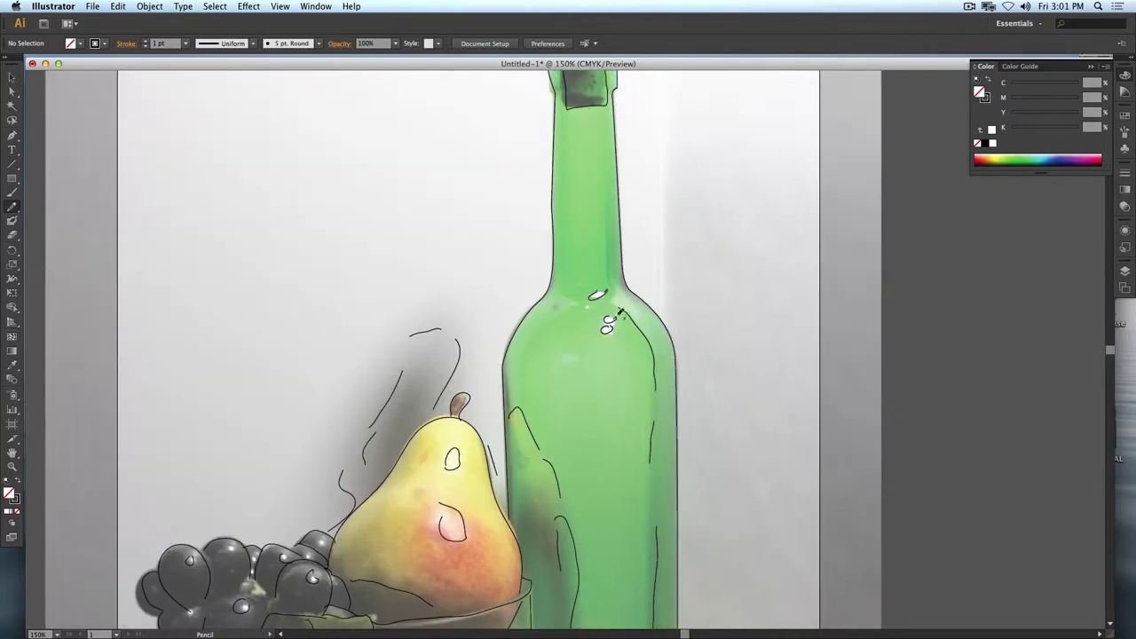
Draw freehand contour lines down the pear's body, around its red cheek and along its left side
scroll(600, 286, "down", 10)
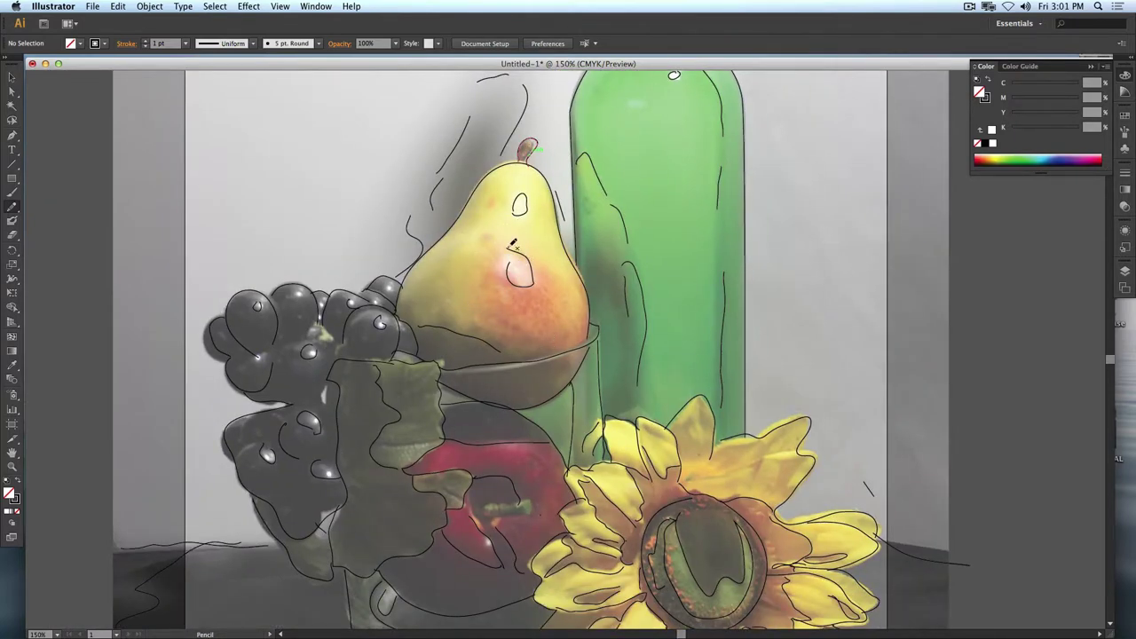
mouse_move(492, 240)
left_mouse_down()
mouse_move(477, 282)
mouse_move(484, 328)
left_mouse_up()
mouse_move(499, 230)
left_mouse_down()
mouse_move(574, 266)
mouse_move(582, 283)
mouse_move(562, 269)
mouse_move(567, 327)
left_mouse_up()
left_click_drag(446, 269, 452, 321)
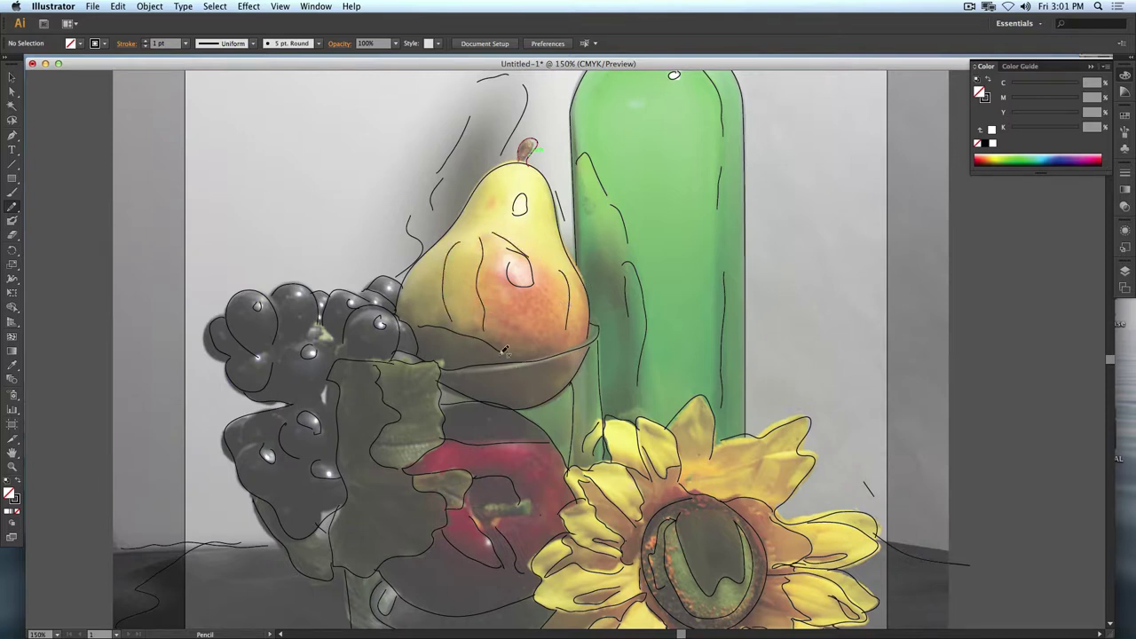
Hide the photo on Layer 1, leaving only the line art on Layer 2 displayed
key("super+0")
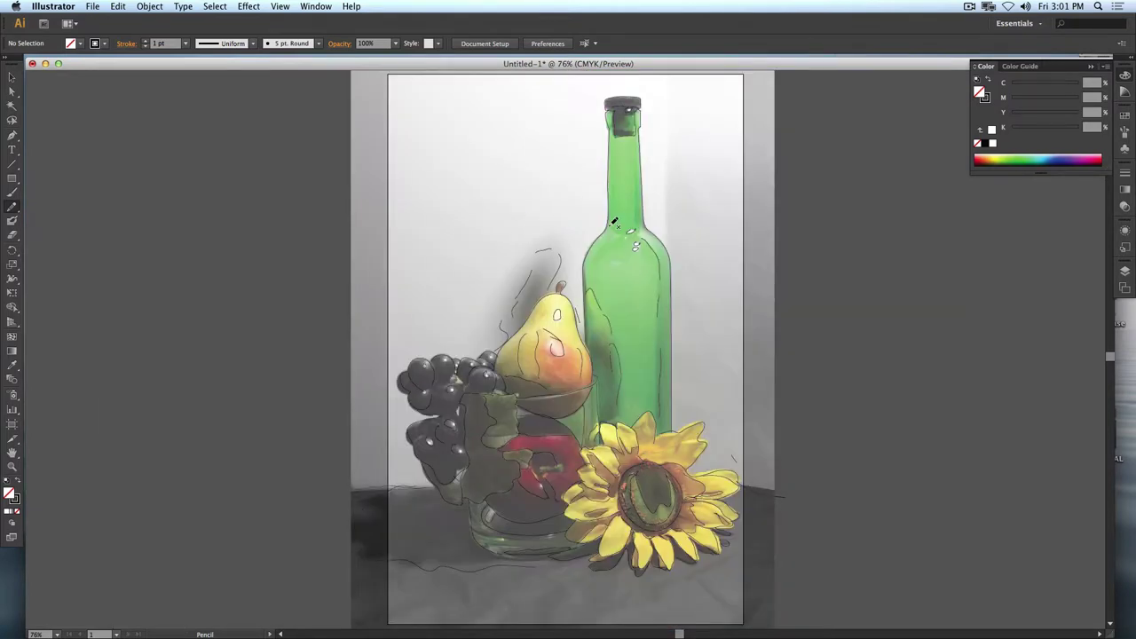
left_click(1124, 270)
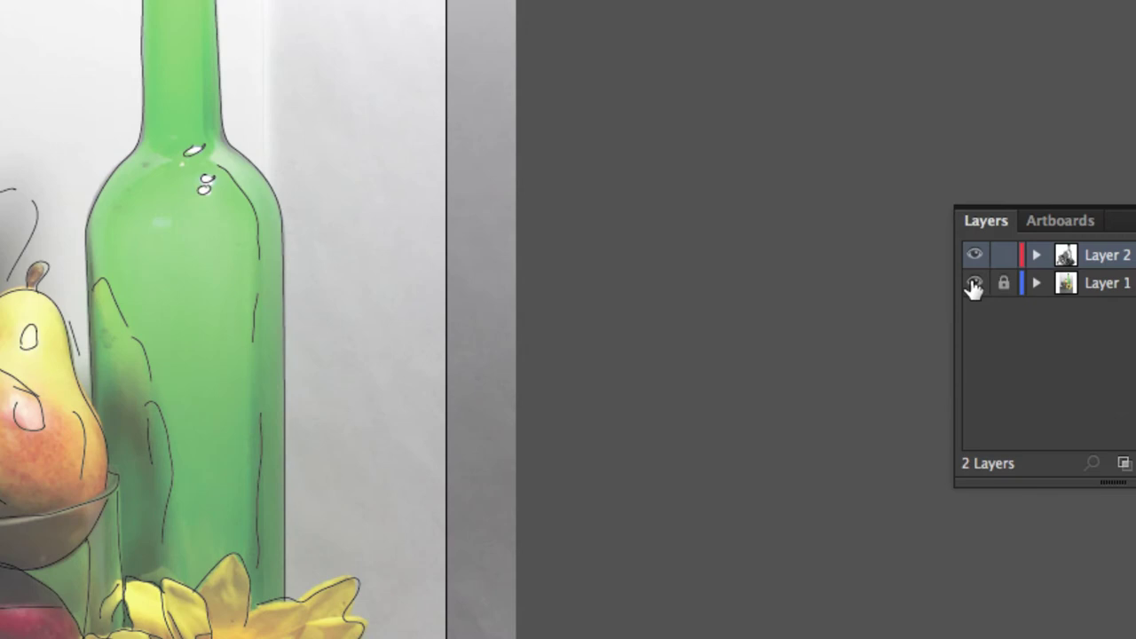
left_click(979, 291)
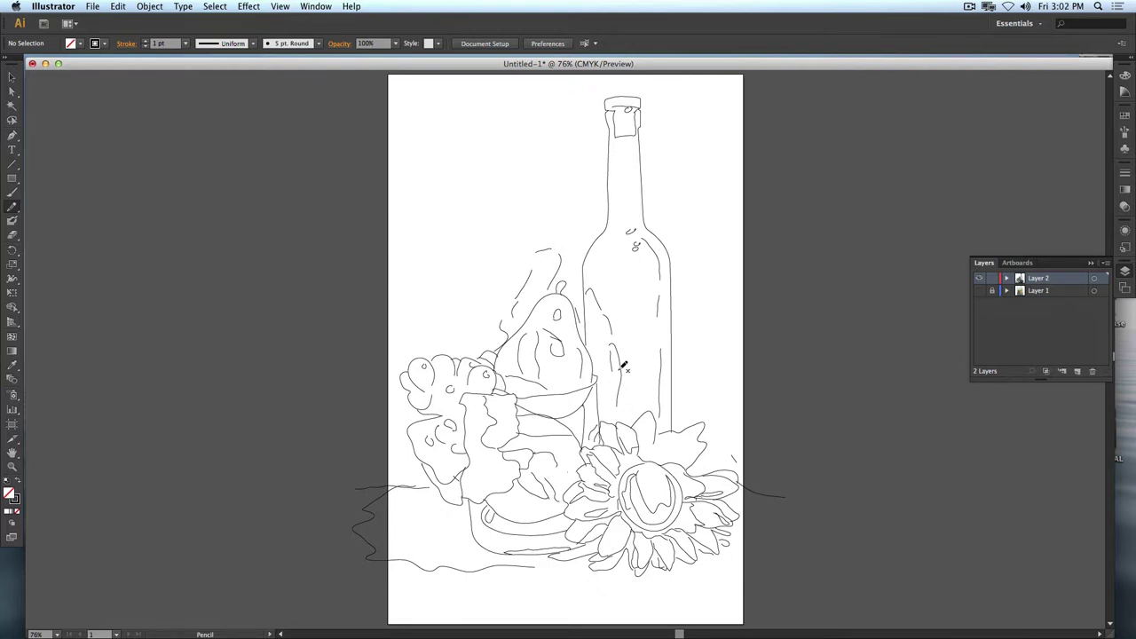
Save the line art to the Desktop as Underpainting in Illustrator EPS format with the default Illustrator CS6 EPS options
left_click(13, 77)
key("super+s")
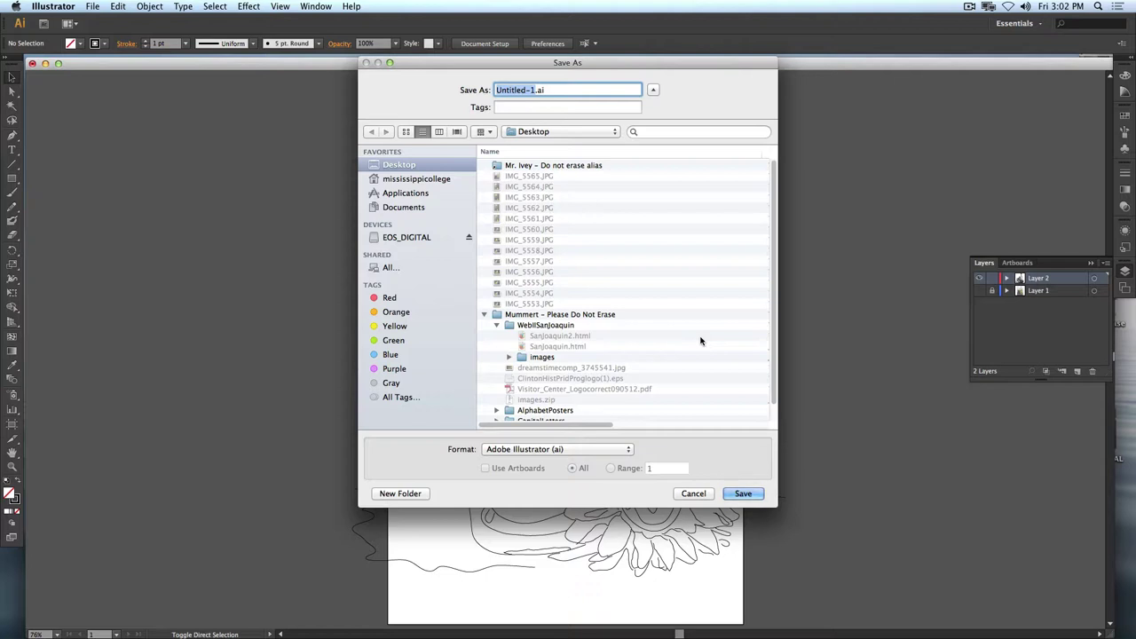
type("Underpainting")
left_click(517, 450)
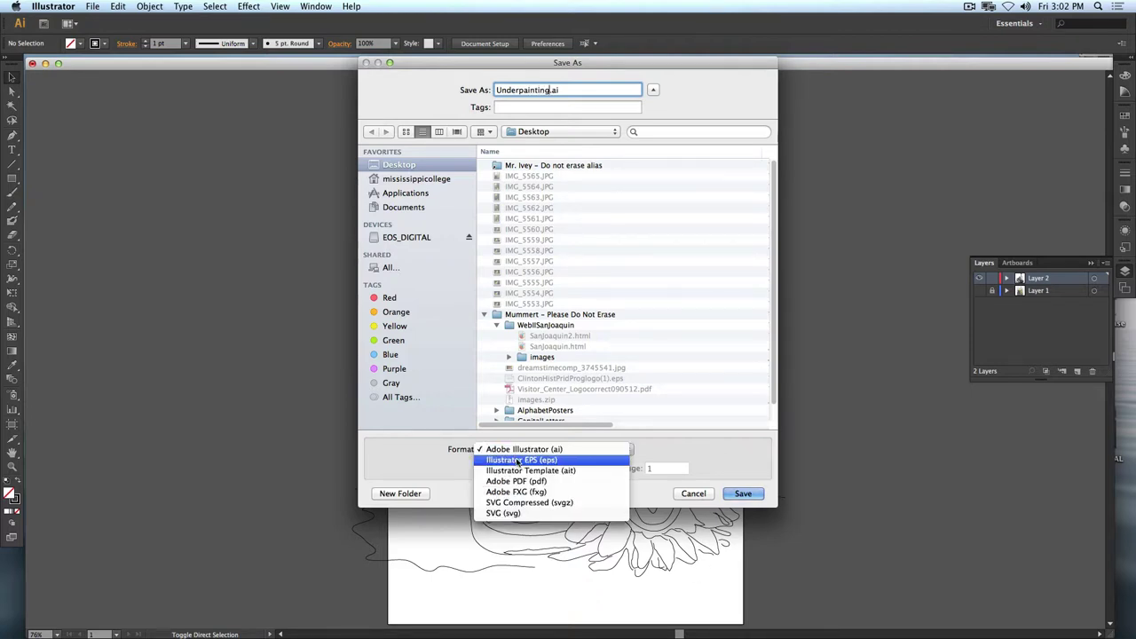
left_click(517, 460)
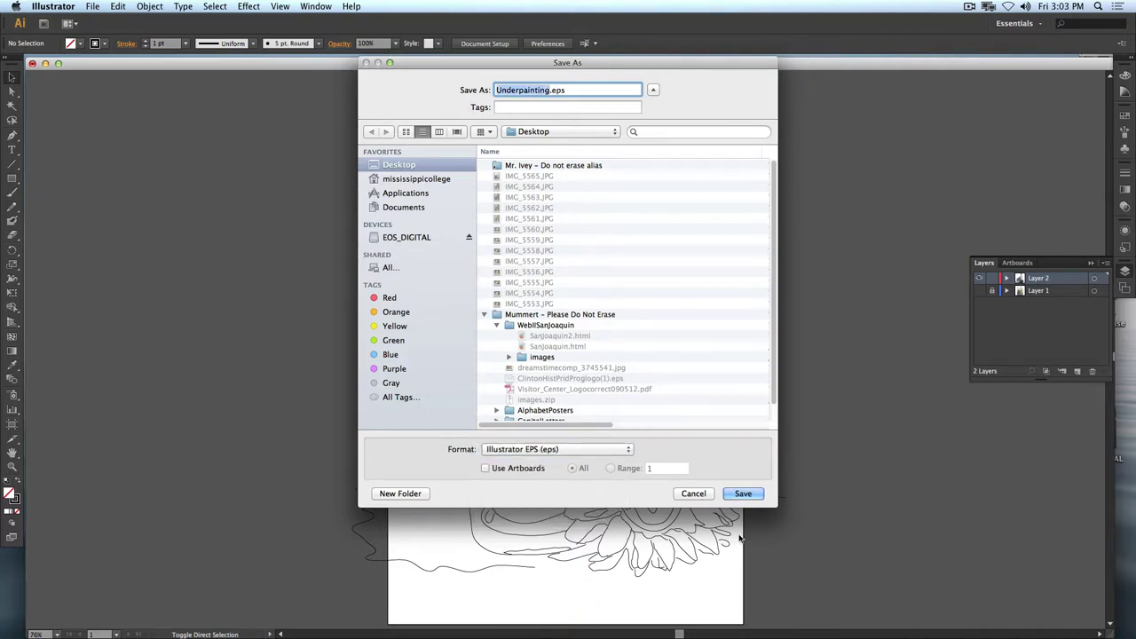
left_click(742, 495)
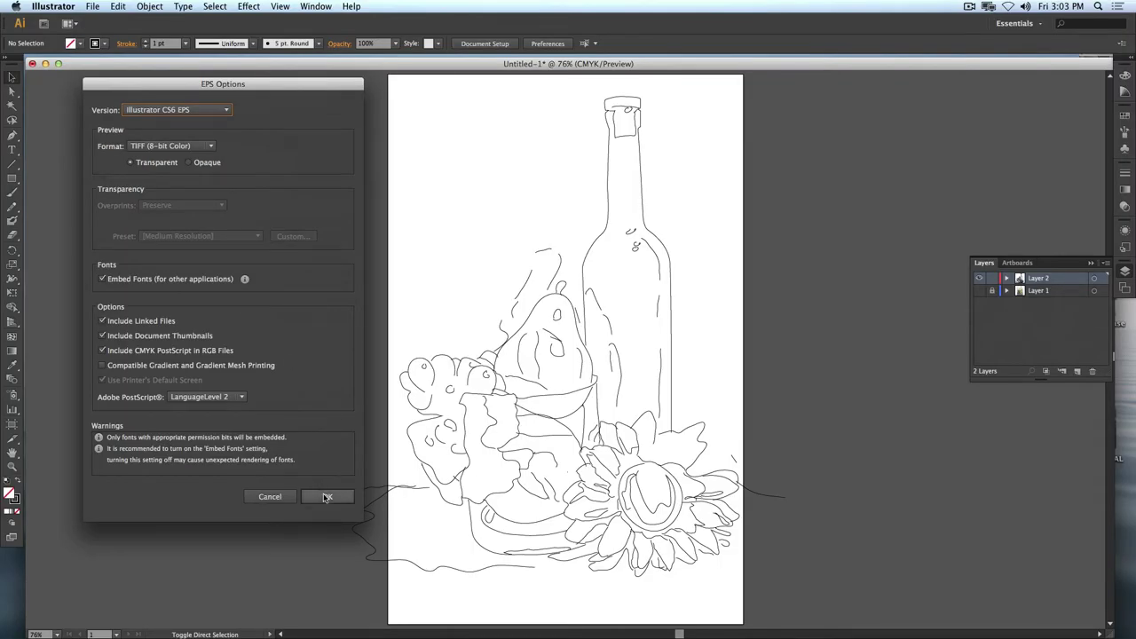
left_click(326, 497)
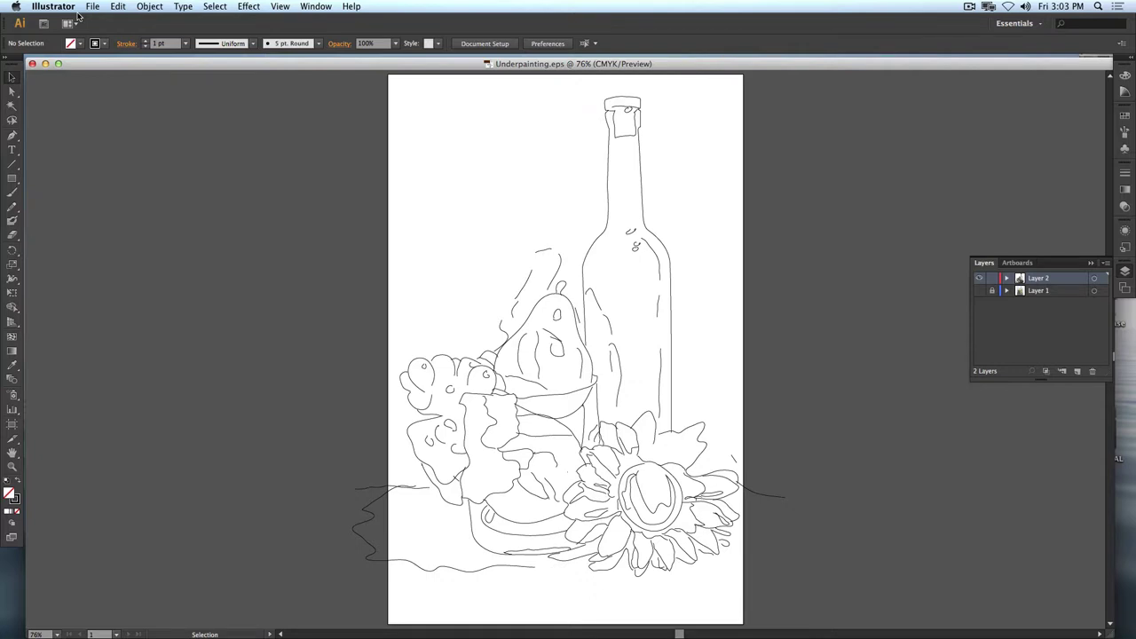
Quit Illustrator and switch to Photoshop
key("super+q")
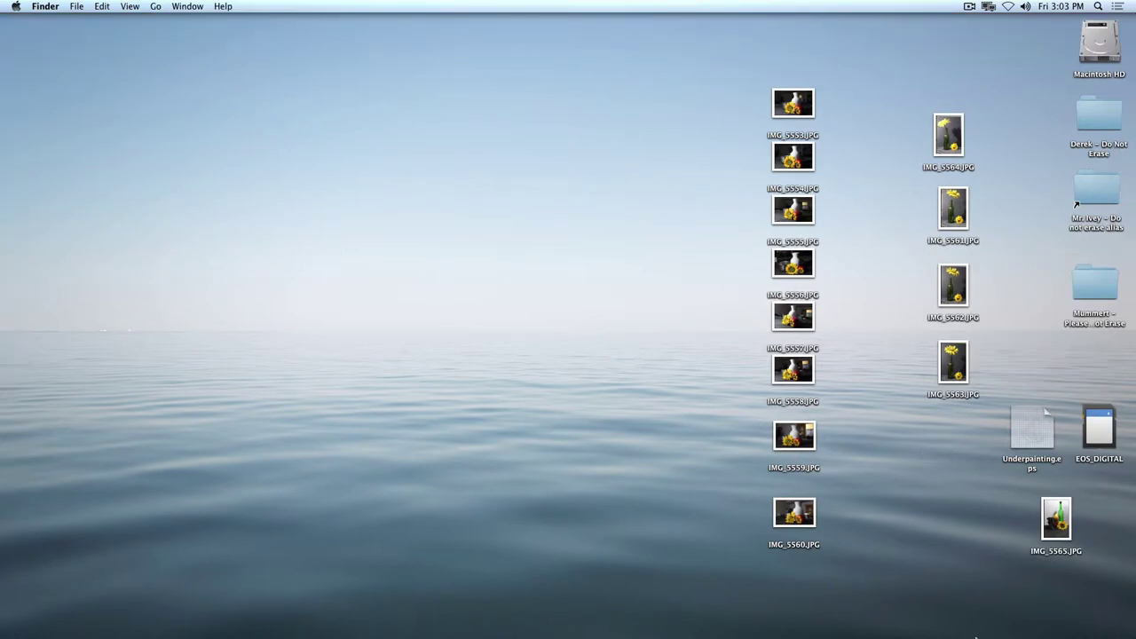
mouse_move(914, 635)
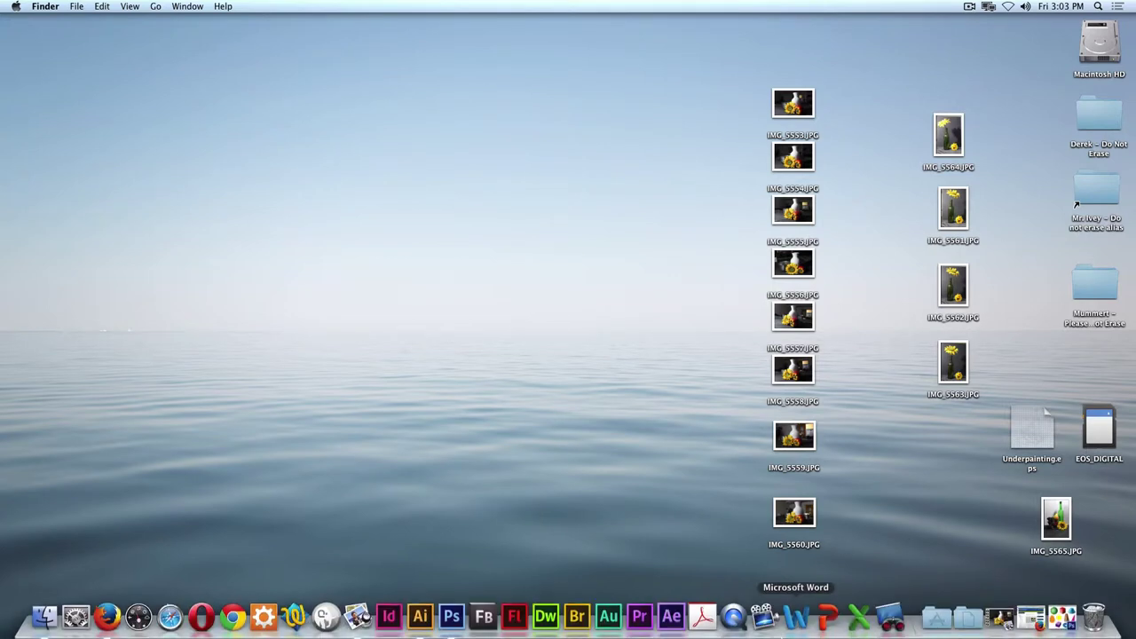
left_click(452, 616)
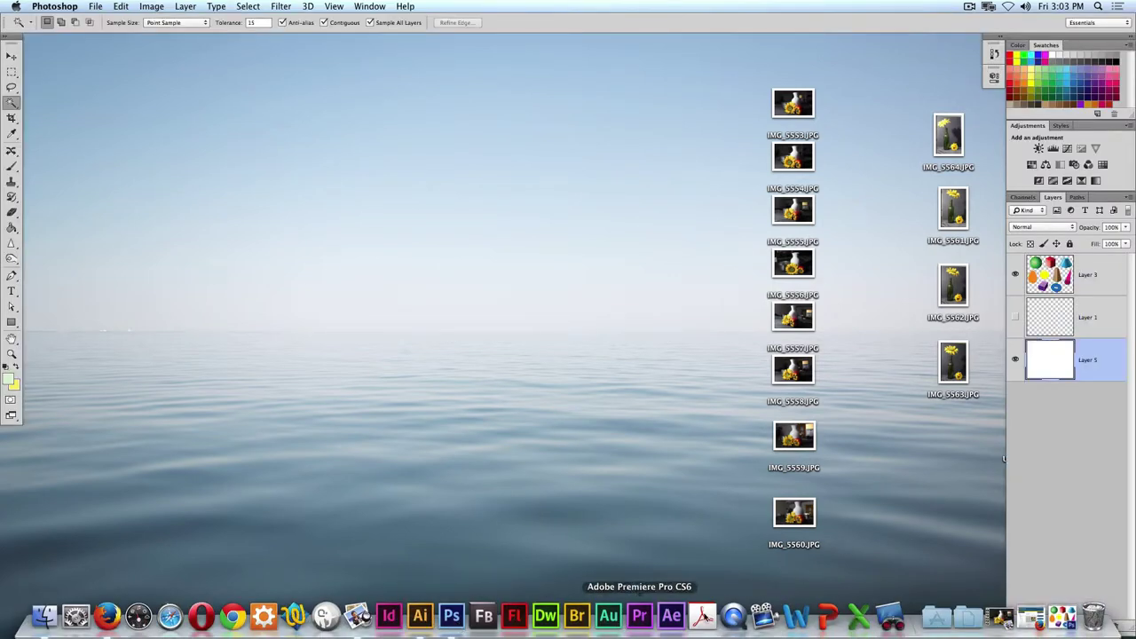
Create a new Tabloid document, 11 by 17 inches at 300 pixels/inch, in RGB Color with a white background
left_click(39, 6)
left_click(105, 21)
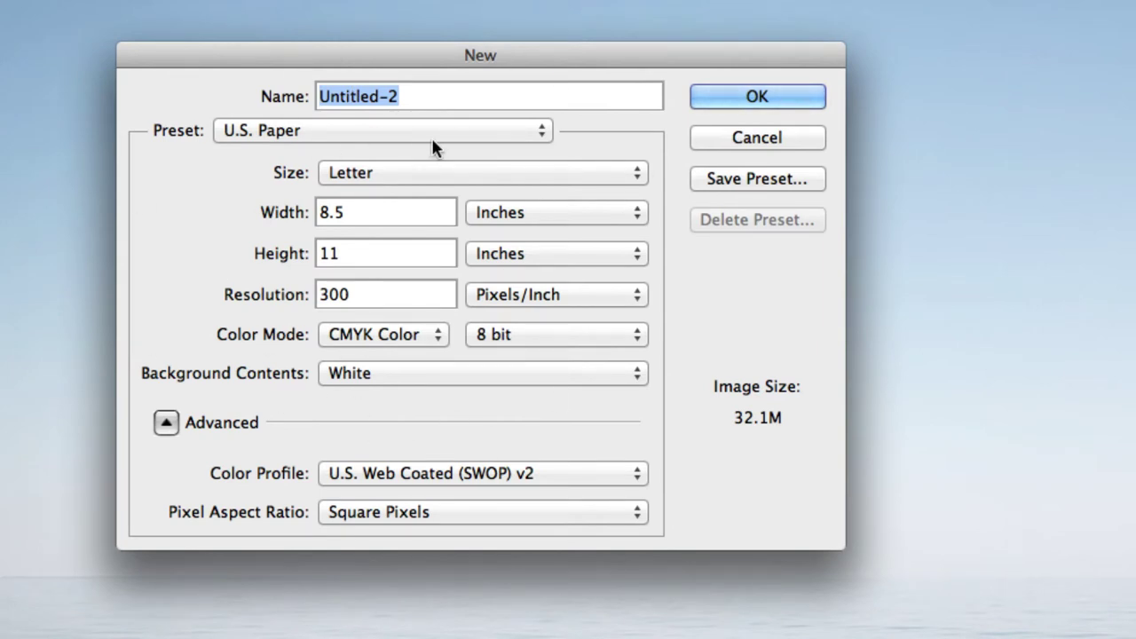
left_click(494, 214)
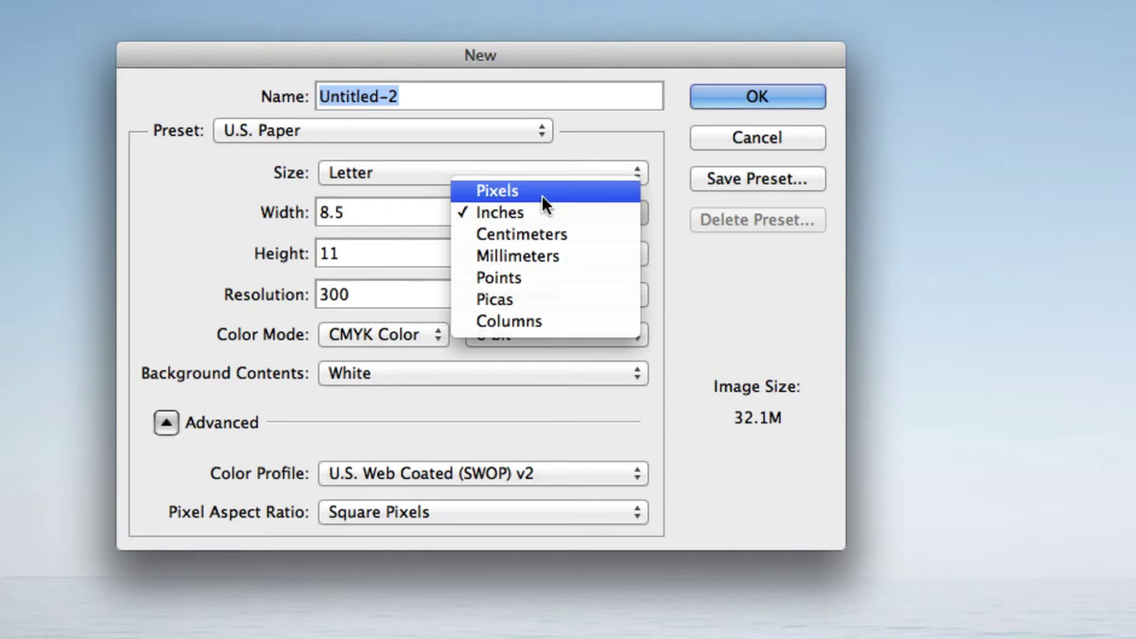
left_click(543, 194)
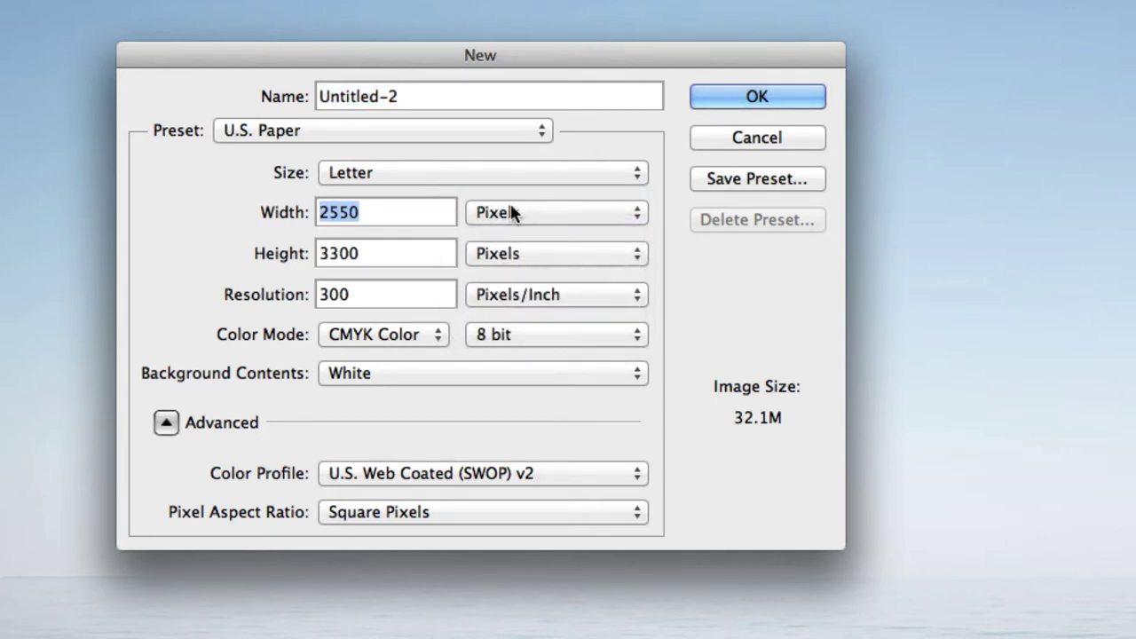
left_click(382, 173)
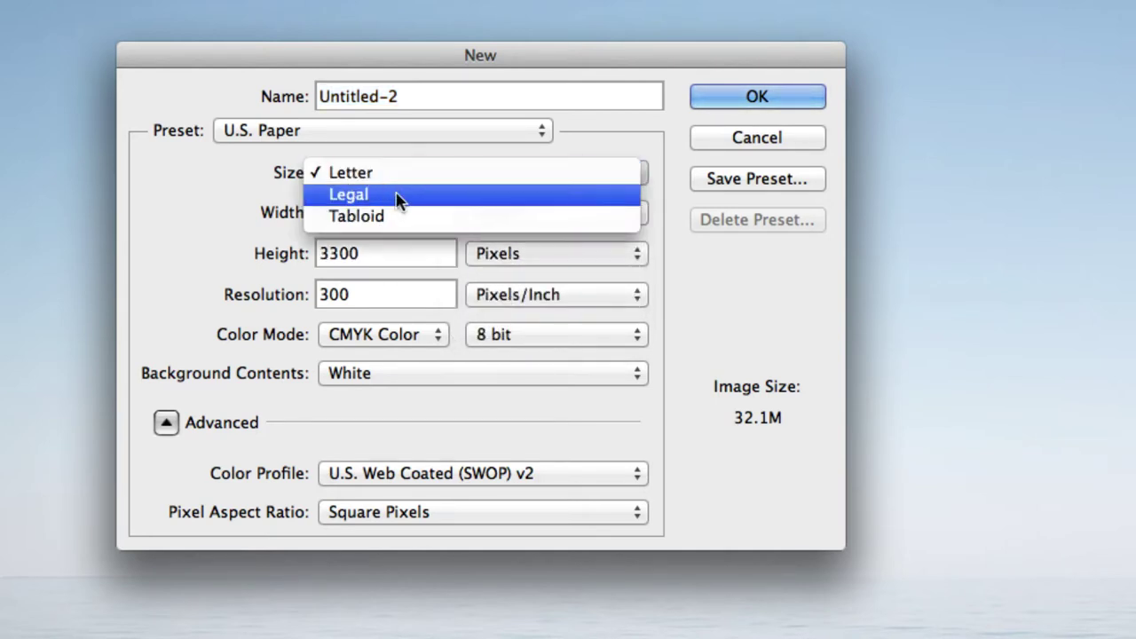
left_click(403, 217)
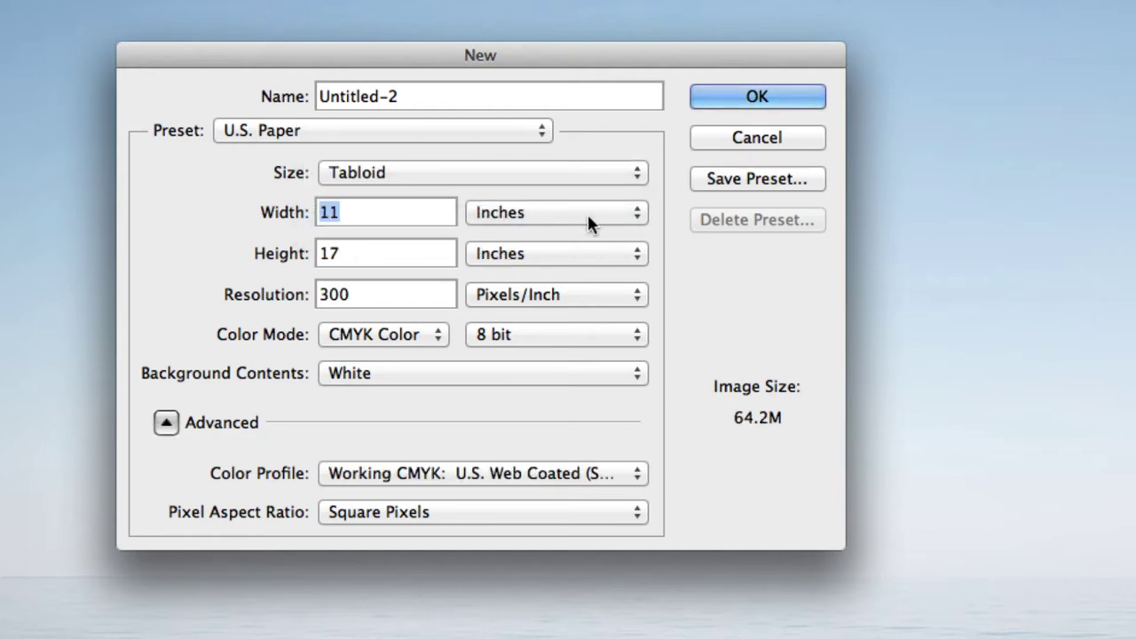
left_click(383, 336)
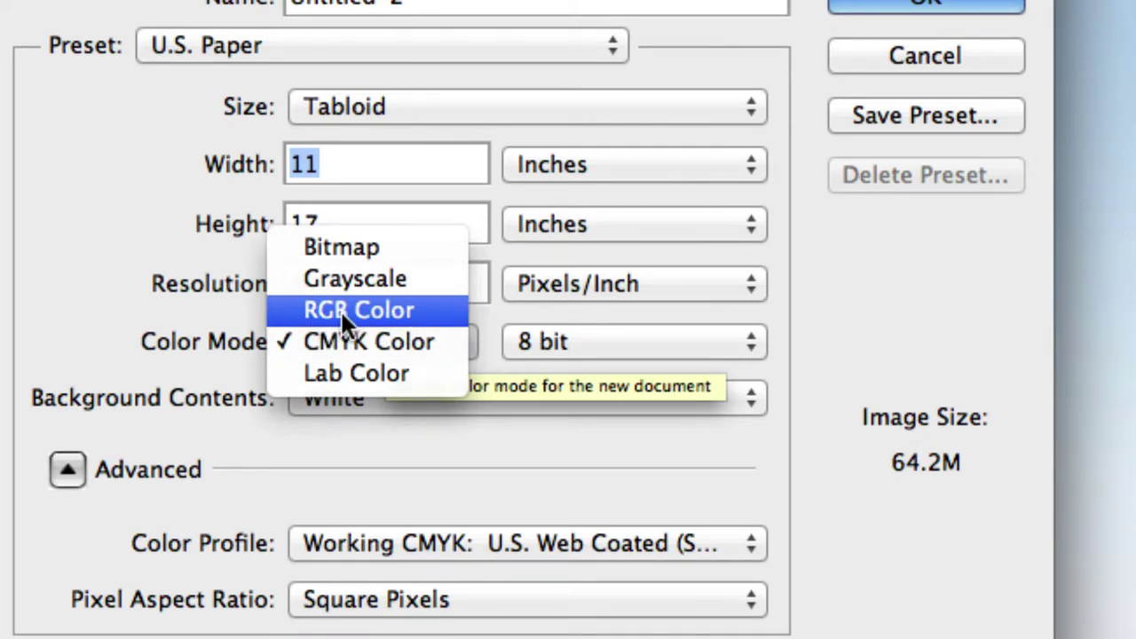
left_click(339, 309)
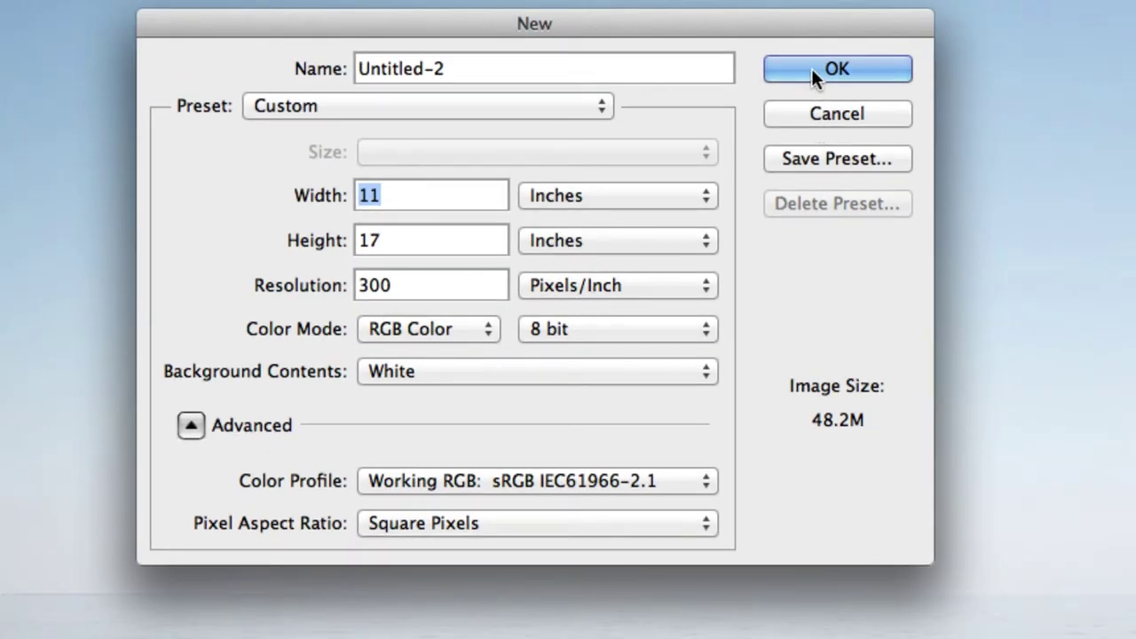
key("Return")
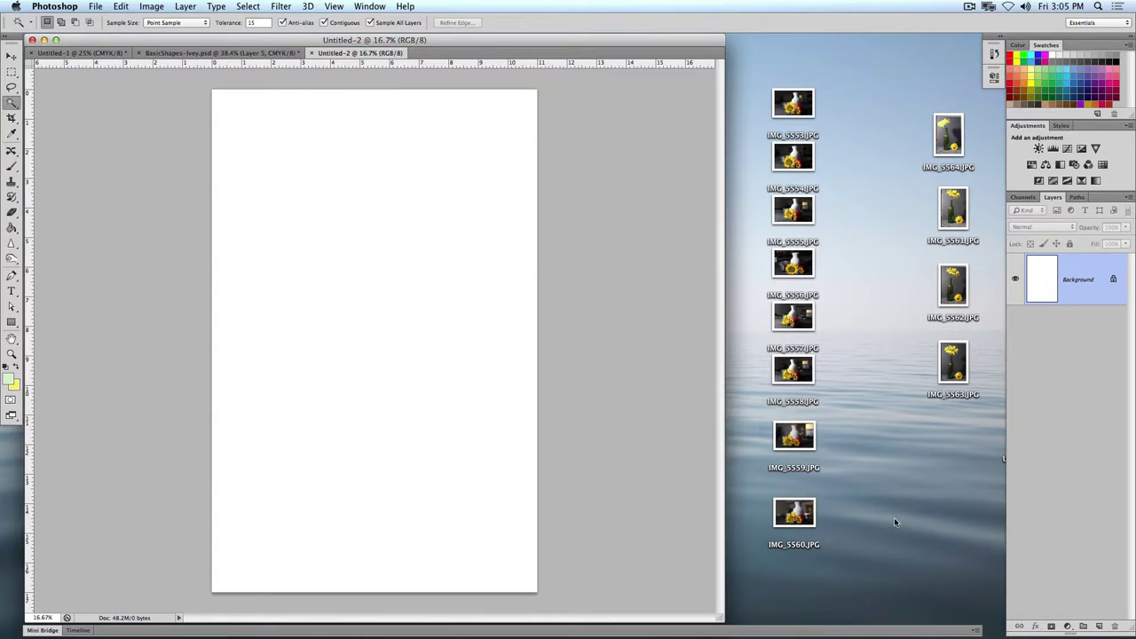
Move IMG_5565.JPG aside on the desktop and open Underpainting.eps in Photoshop
left_click(897, 464)
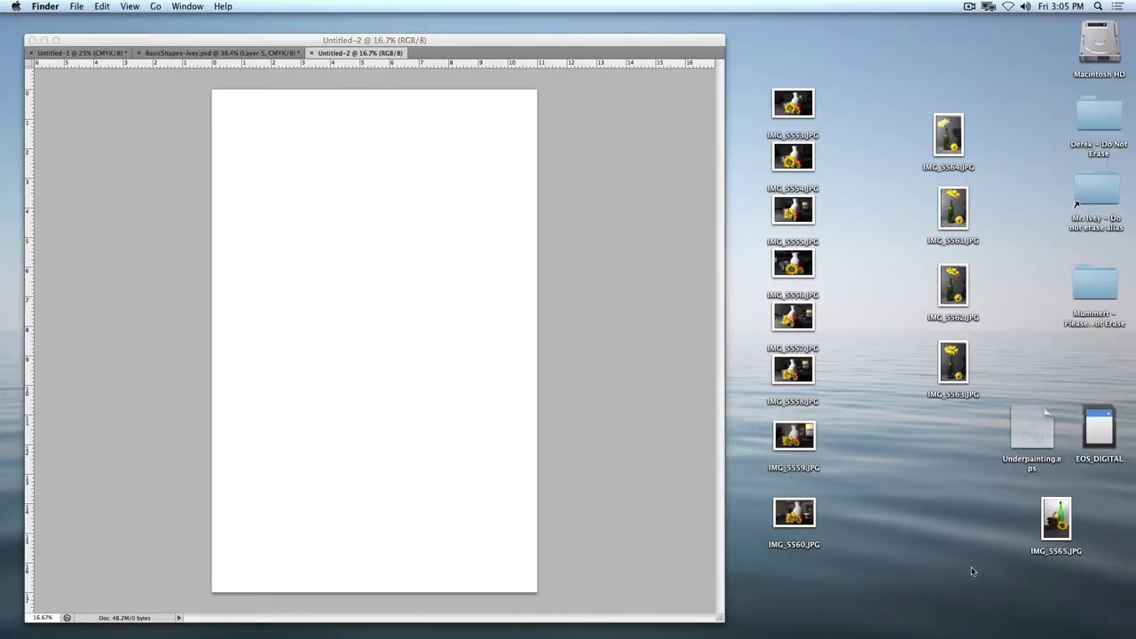
left_click_drag(1062, 532, 932, 531)
left_click(827, 468)
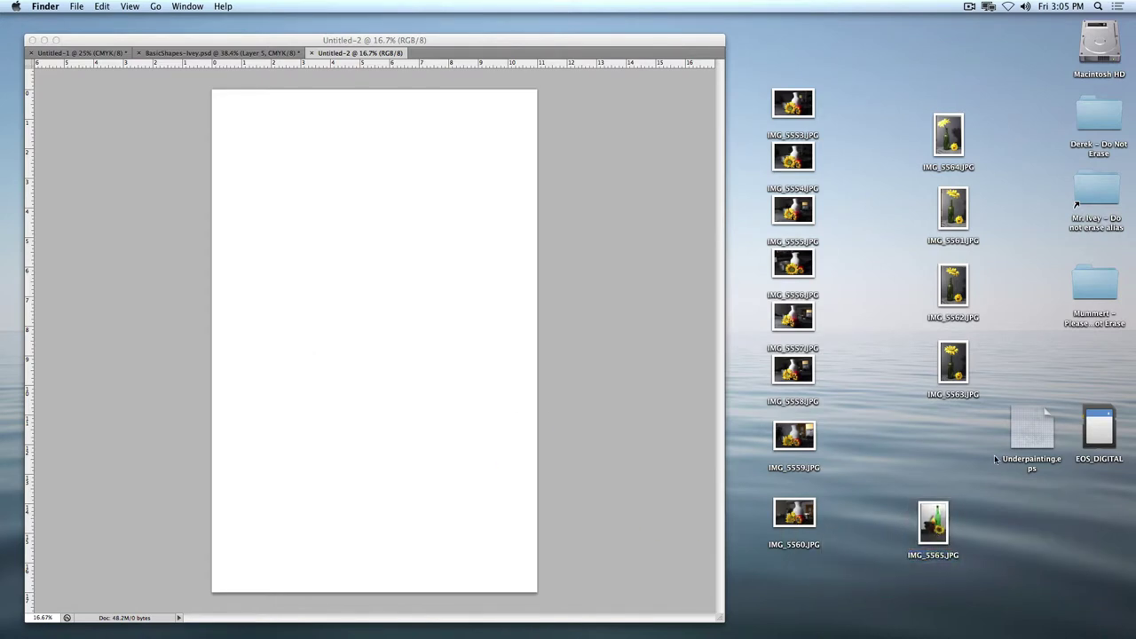
left_click_drag(1039, 423, 456, 630)
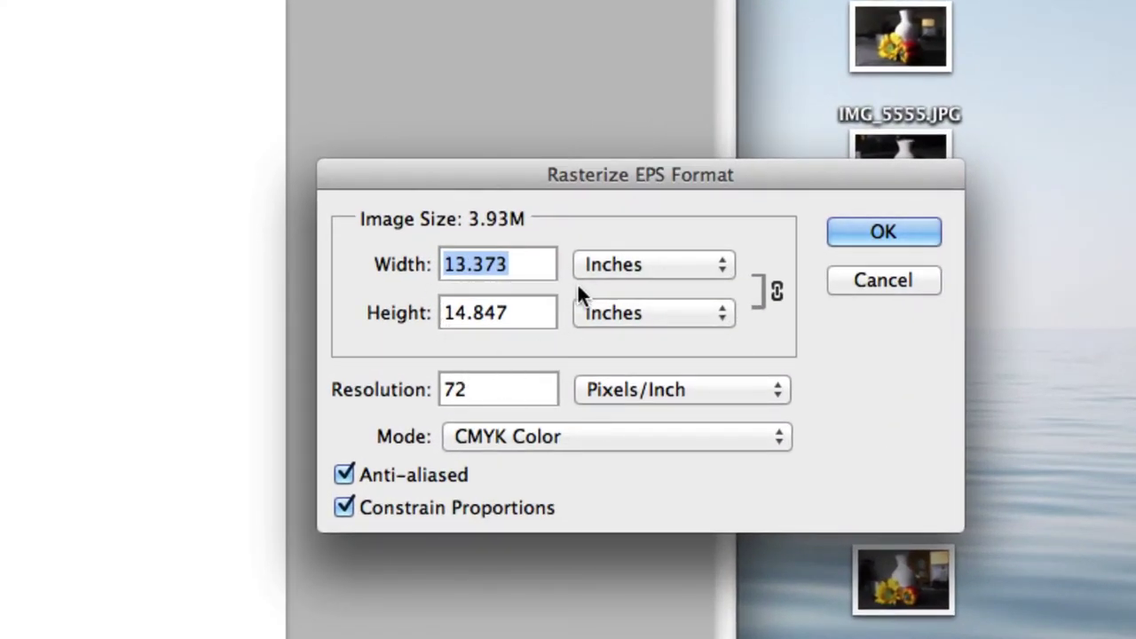
Rasterize the EPS at a height of 17 inches and 300 pixels/inch with constrained proportions
type("17")
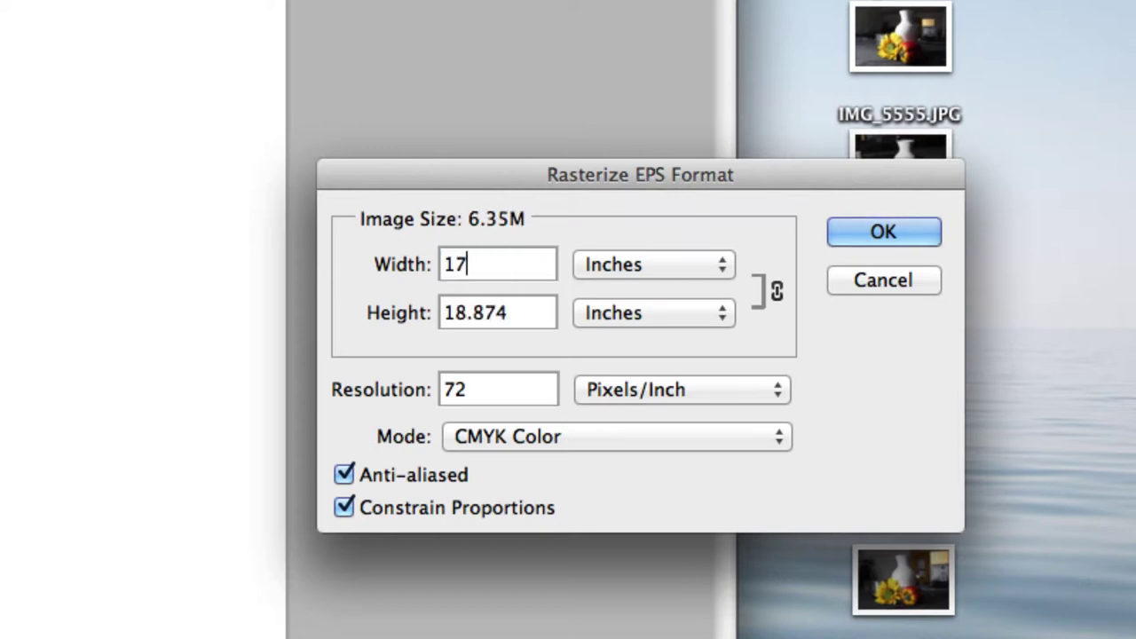
left_click_drag(506, 312, 367, 314)
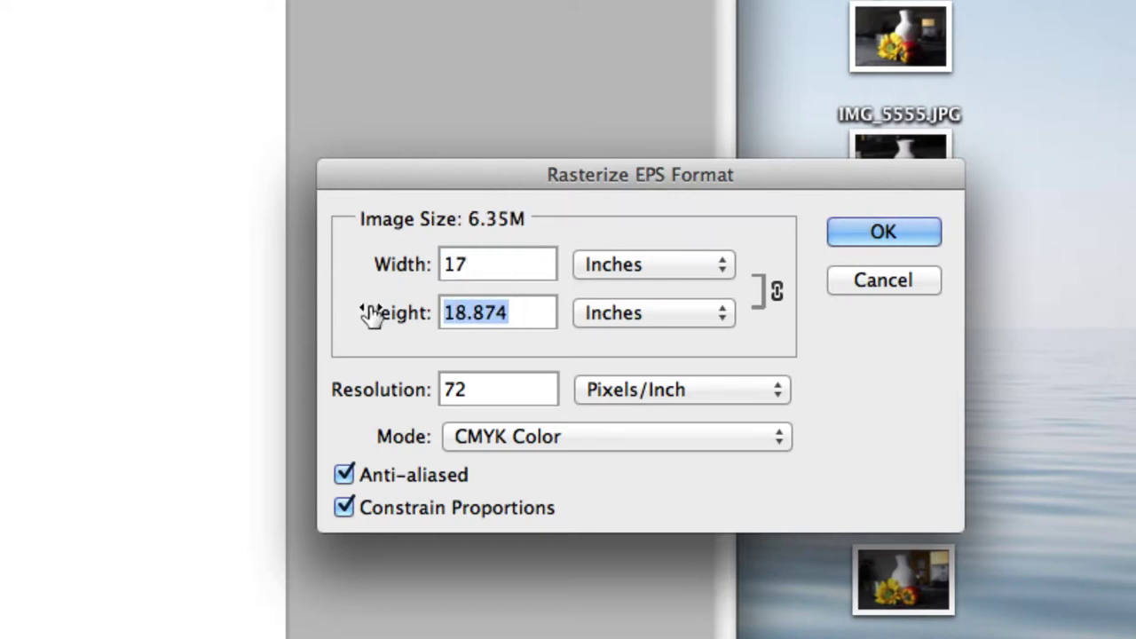
type("17")
left_click_drag(472, 389, 399, 389)
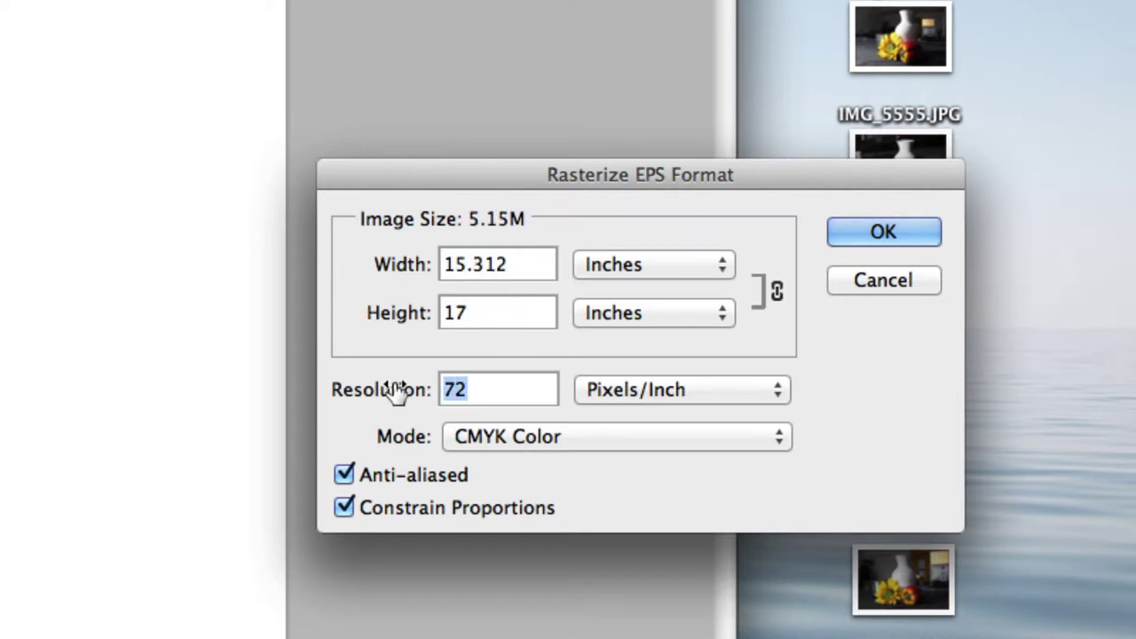
type("300")
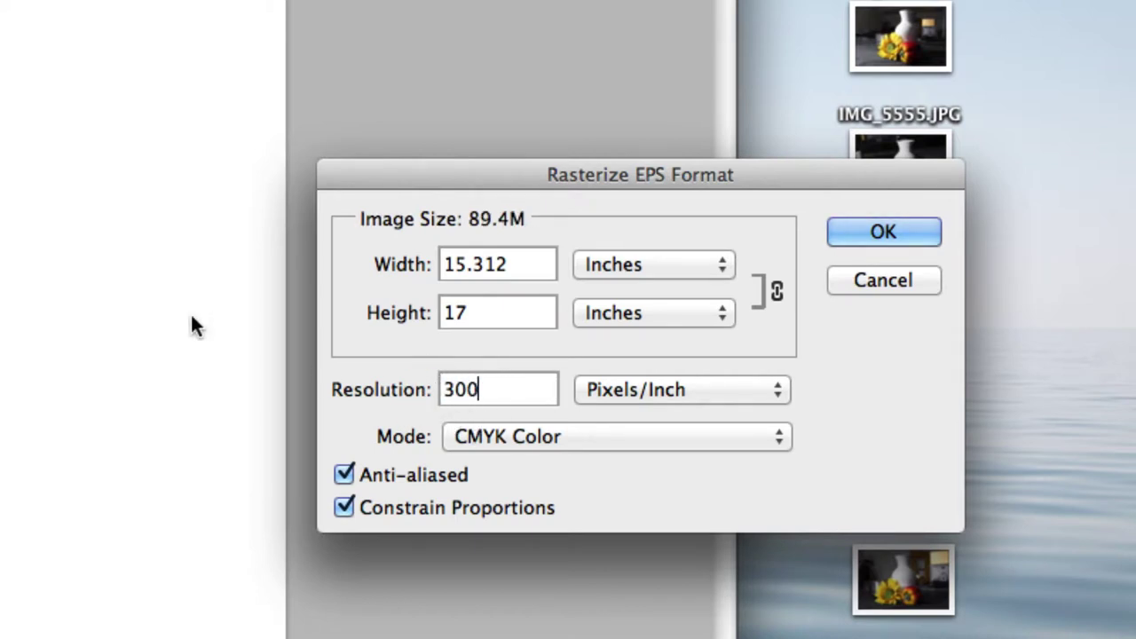
left_click(911, 236)
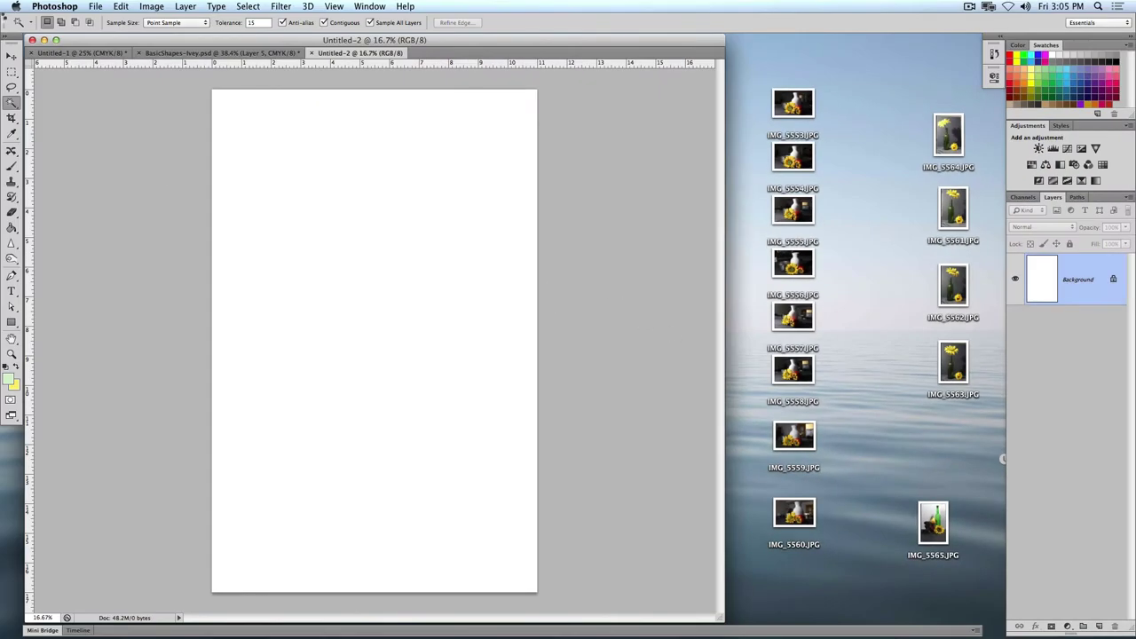
Float the Underpainting.eps document in its own window and copy its line-art layer into the blank tabloid document
left_click(5, 56)
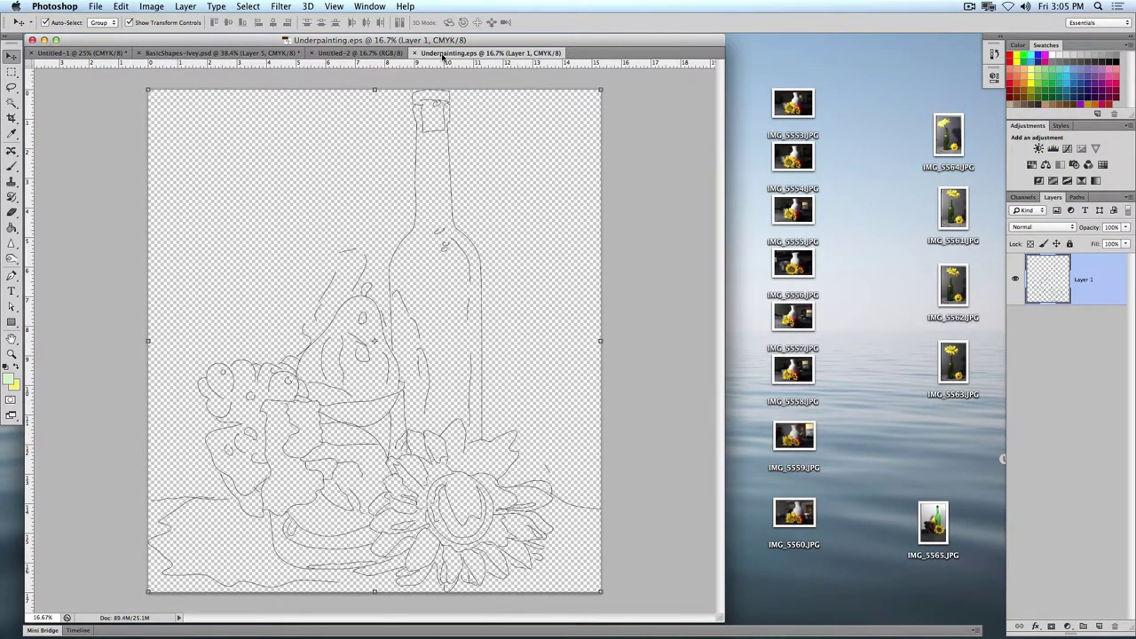
left_click_drag(439, 54, 609, 123)
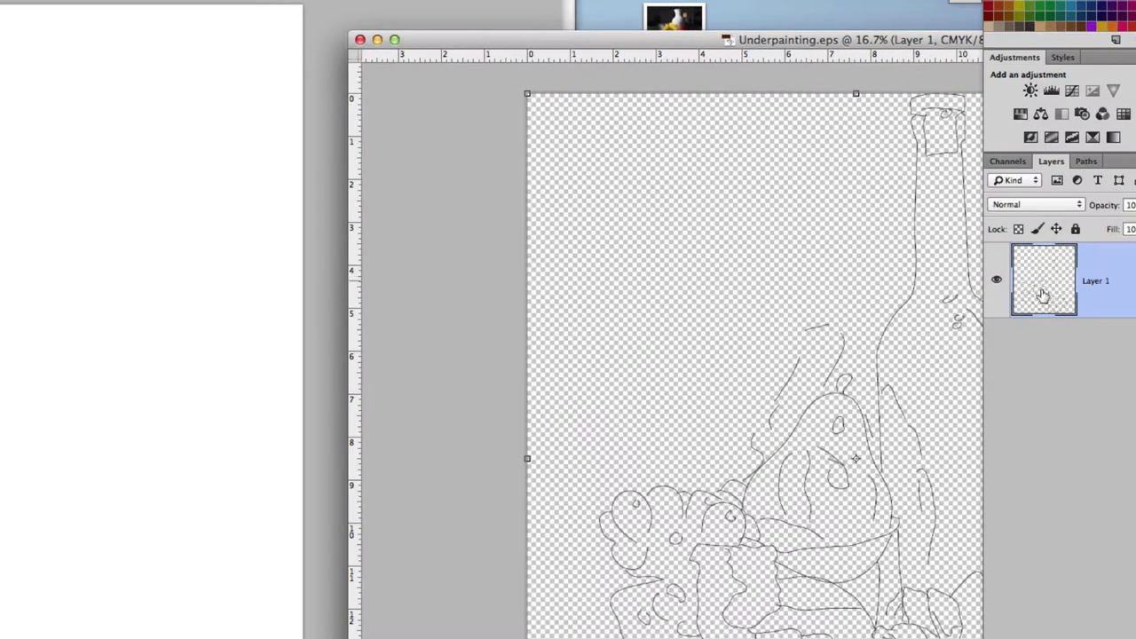
mouse_move(1048, 287)
left_mouse_down()
mouse_move(294, 198)
mouse_move(152, 271)
mouse_move(124, 319)
left_mouse_up()
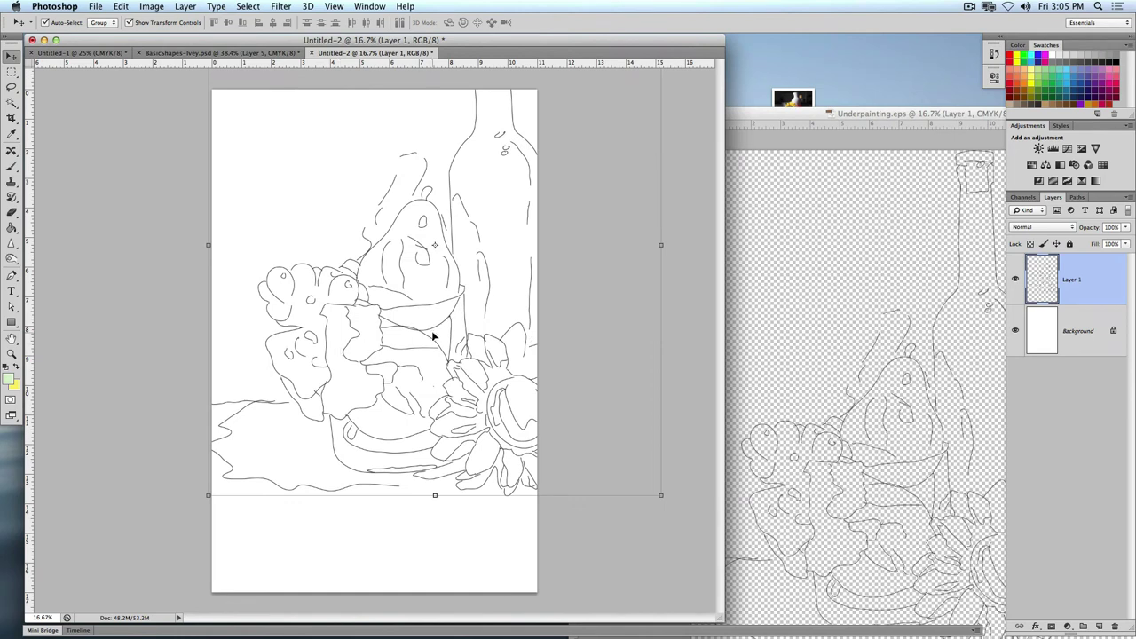
Move the line-art layer down and sideways on the tabloid page until the entire bottle fits within the canvas
left_click_drag(442, 323, 395, 385)
left_click(458, 378)
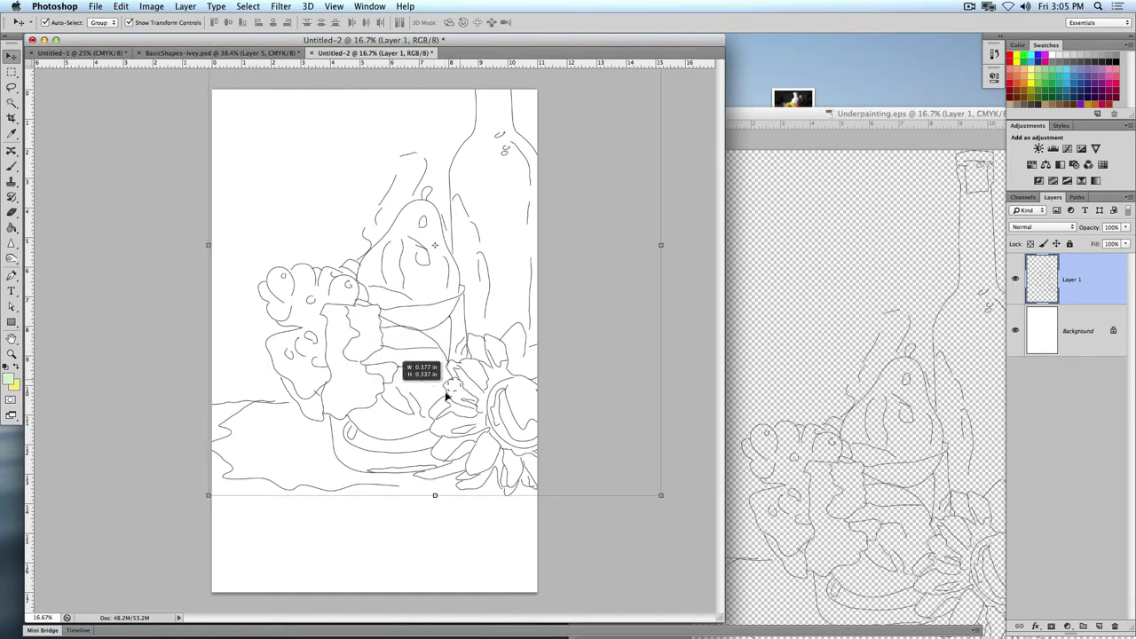
left_click(509, 405)
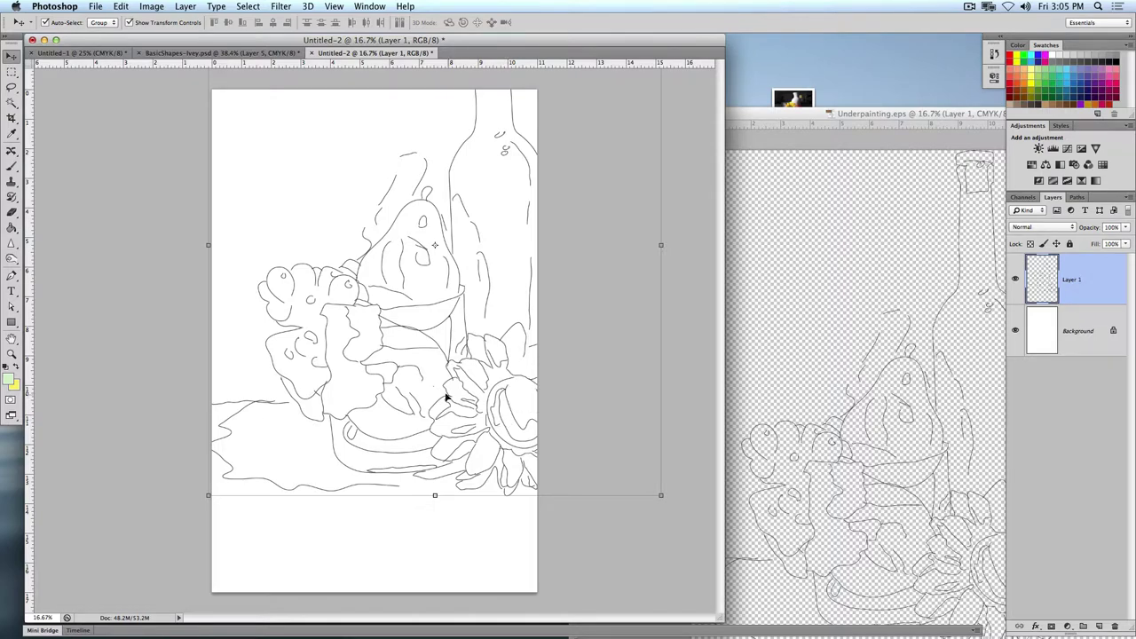
key("super+equal")
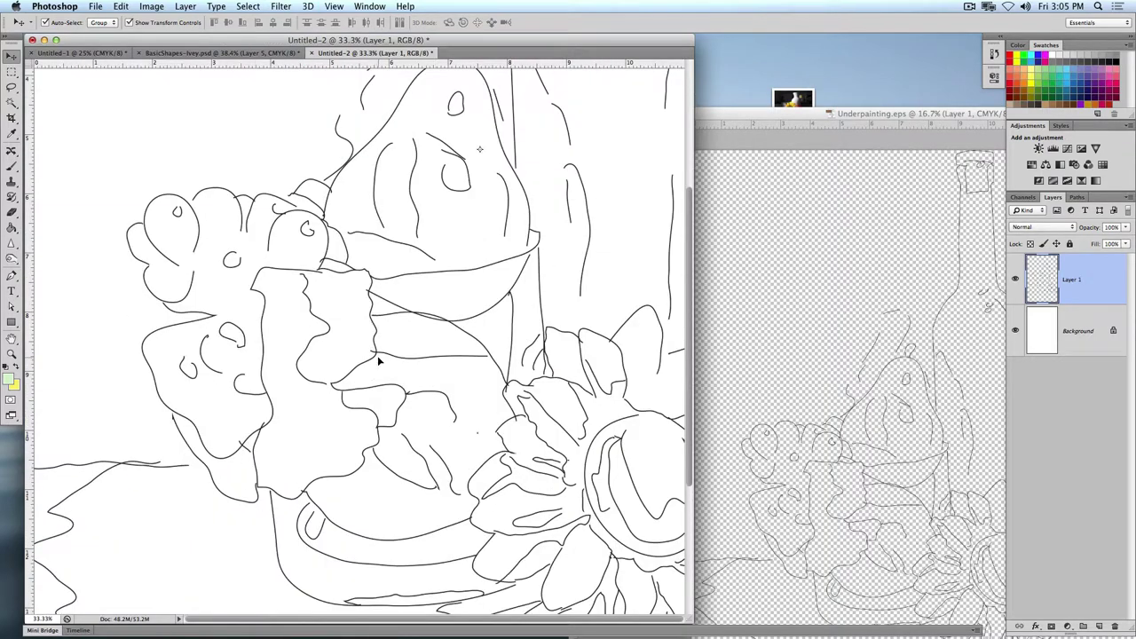
mouse_move(376, 357)
left_mouse_down()
mouse_move(340, 410)
mouse_move(296, 424)
left_mouse_up()
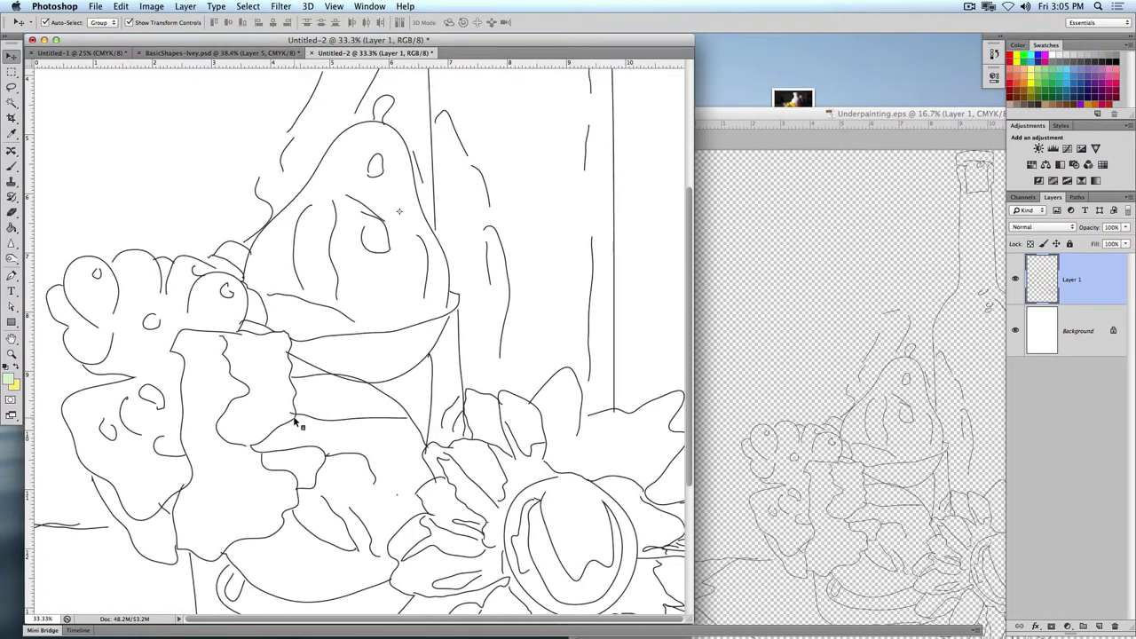
key("super+0")
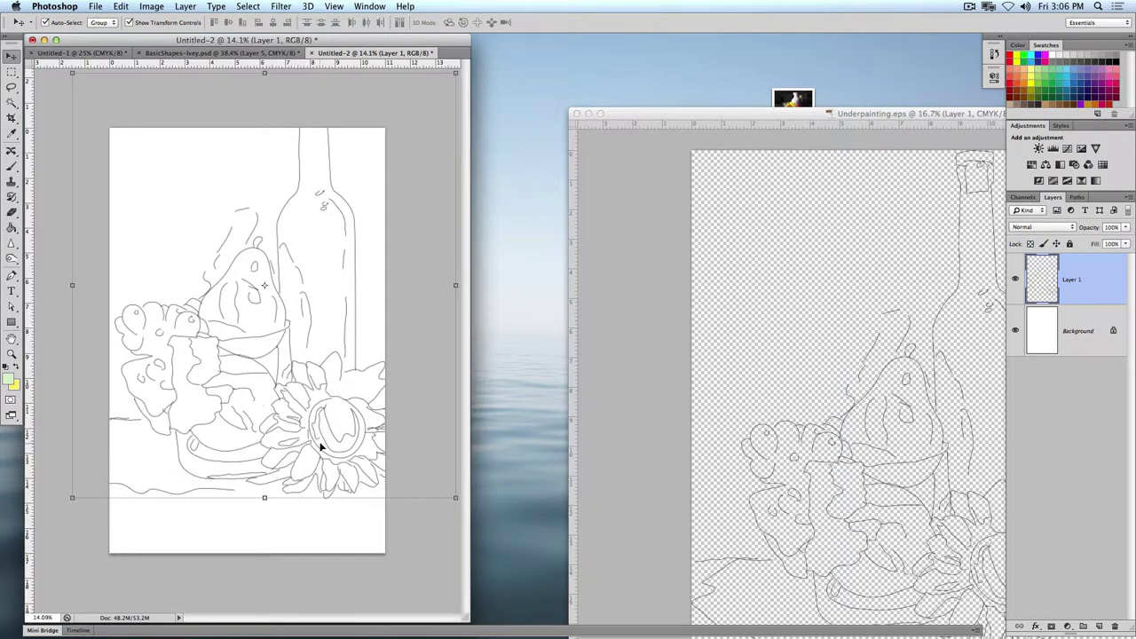
left_click_drag(314, 441, 287, 503)
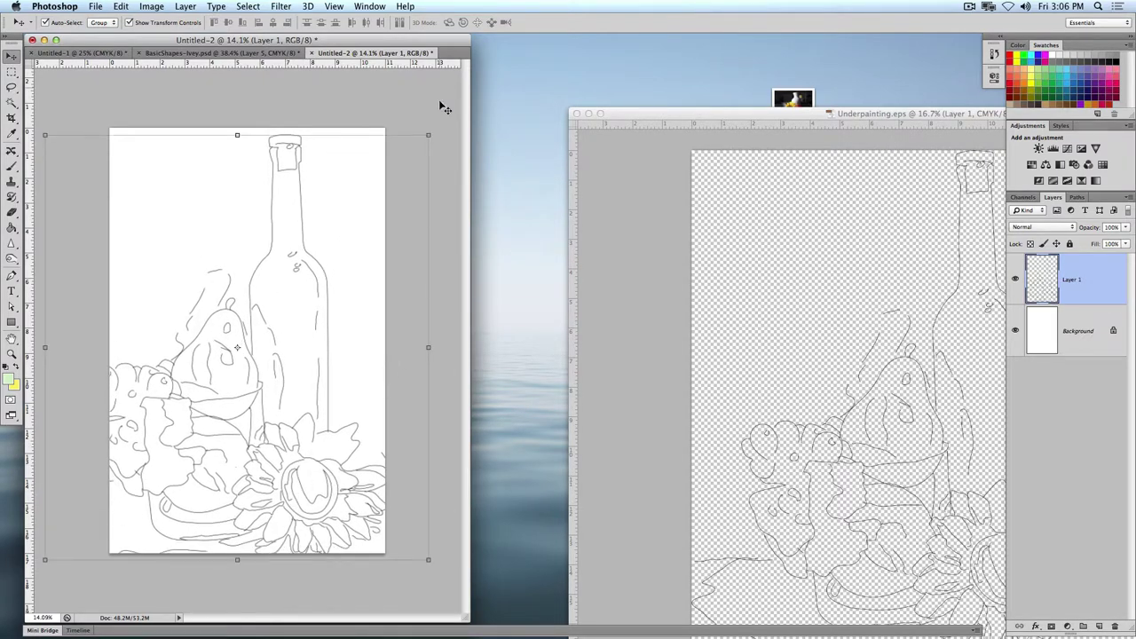
Scale the line-art layer proportionally to about 82.67% and nudge it up and right to leave margins around the still life
left_click_drag(431, 133, 402, 170)
key("Right")
key("Right")
key("Right")
key("Right")
key("Up")
key("Up")
key("Up")
key("Up")
key("Up")
key("Up")
key("Up")
key("Up")
key("Up")
key("Up")
key("Up")
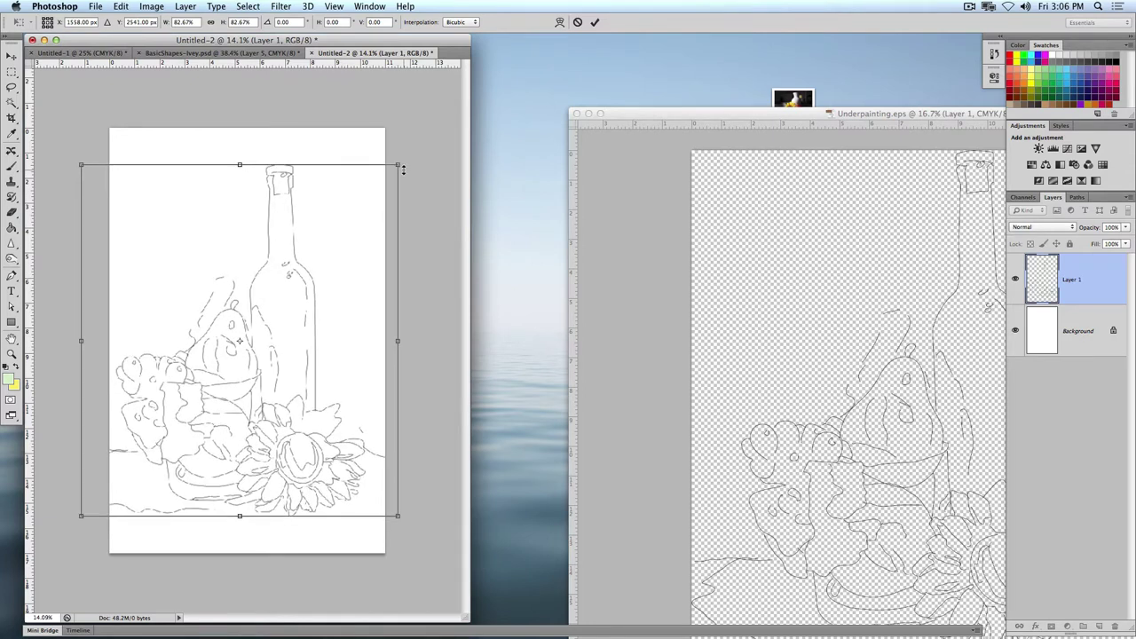
key("shift+Up")
key("shift+Up")
key("shift+Right")
key("shift+Right")
key("shift+Right")
key("shift+Right")
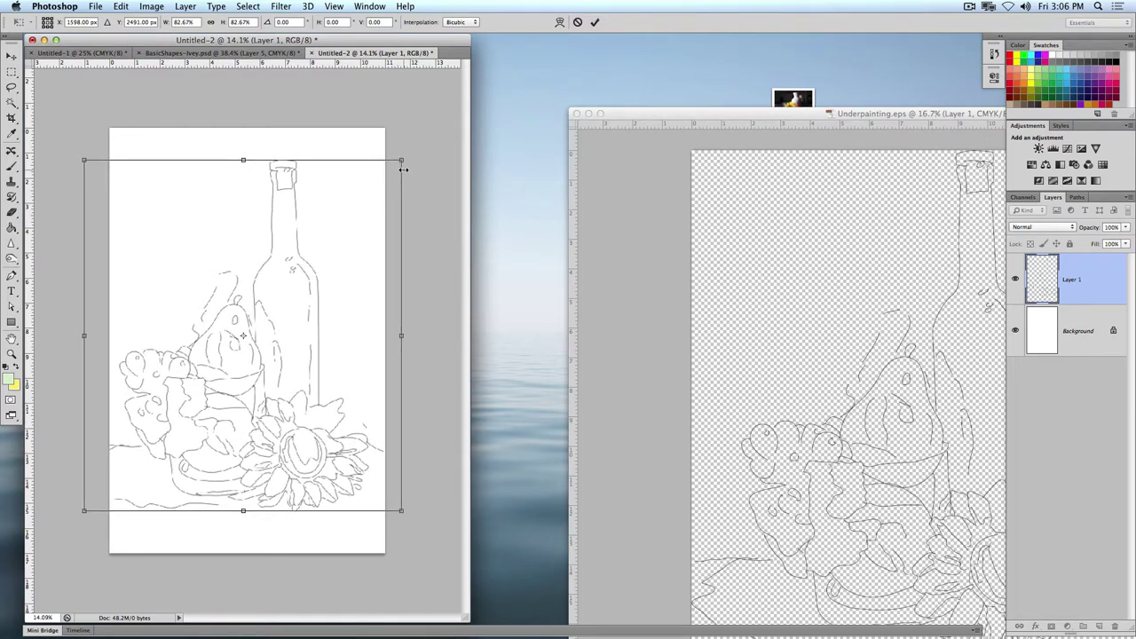
key("Return")
key("Return")
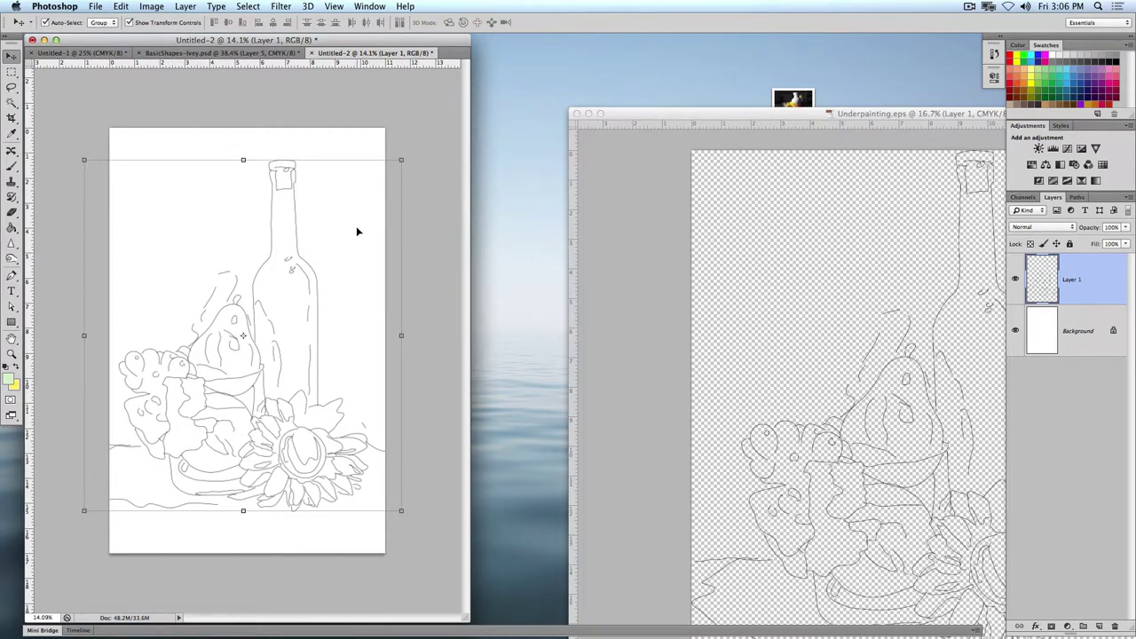
Enlarge the line art to 50% for inspection, then switch to Illustrator and create a new blank document
key("super+equal")
key("super+equal")
key("super+equal")
key("super+equal")
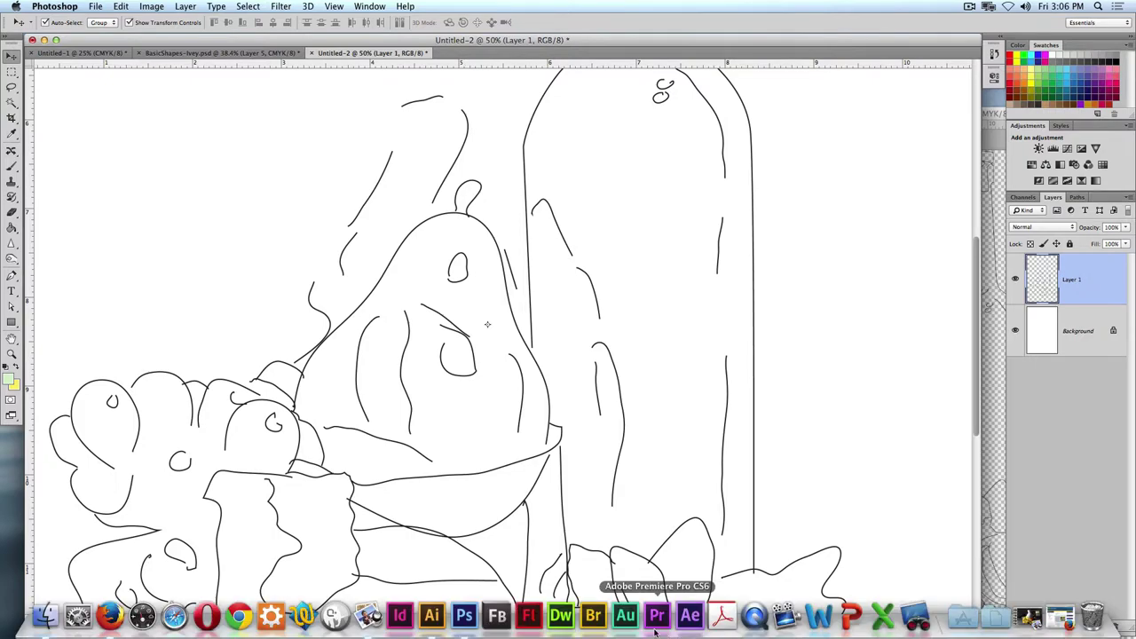
left_click(432, 616)
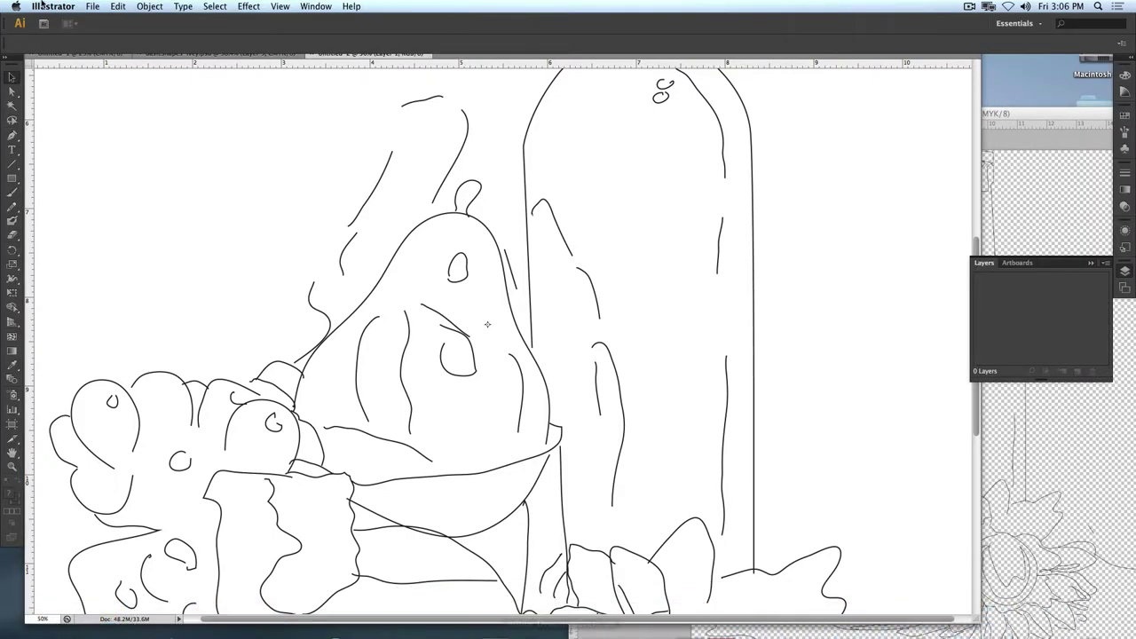
left_click(92, 6)
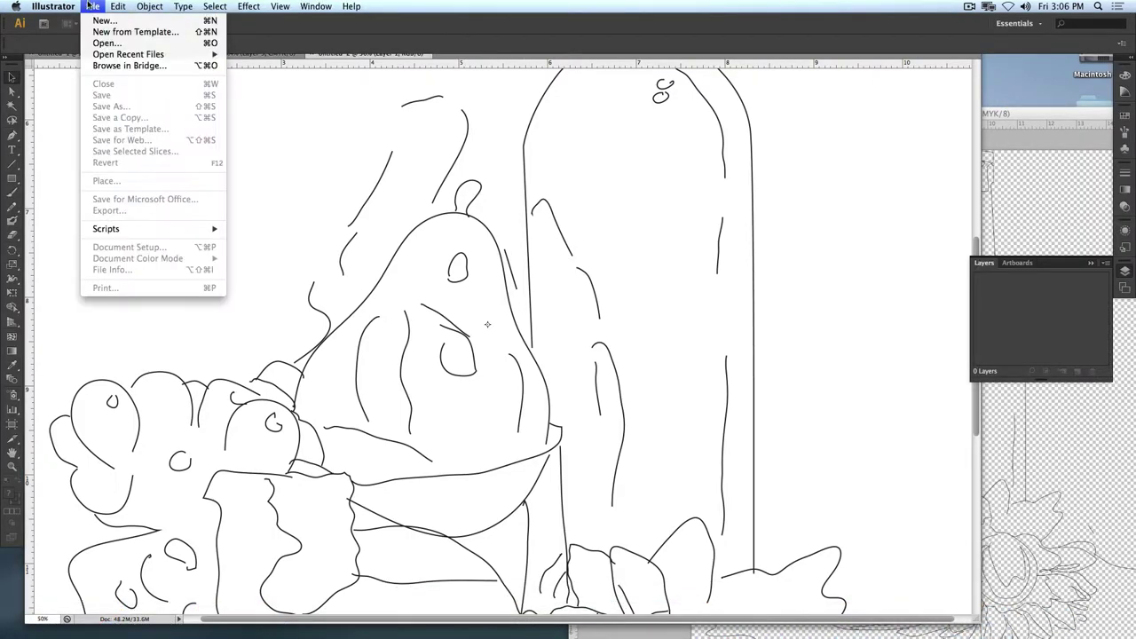
left_click(104, 19)
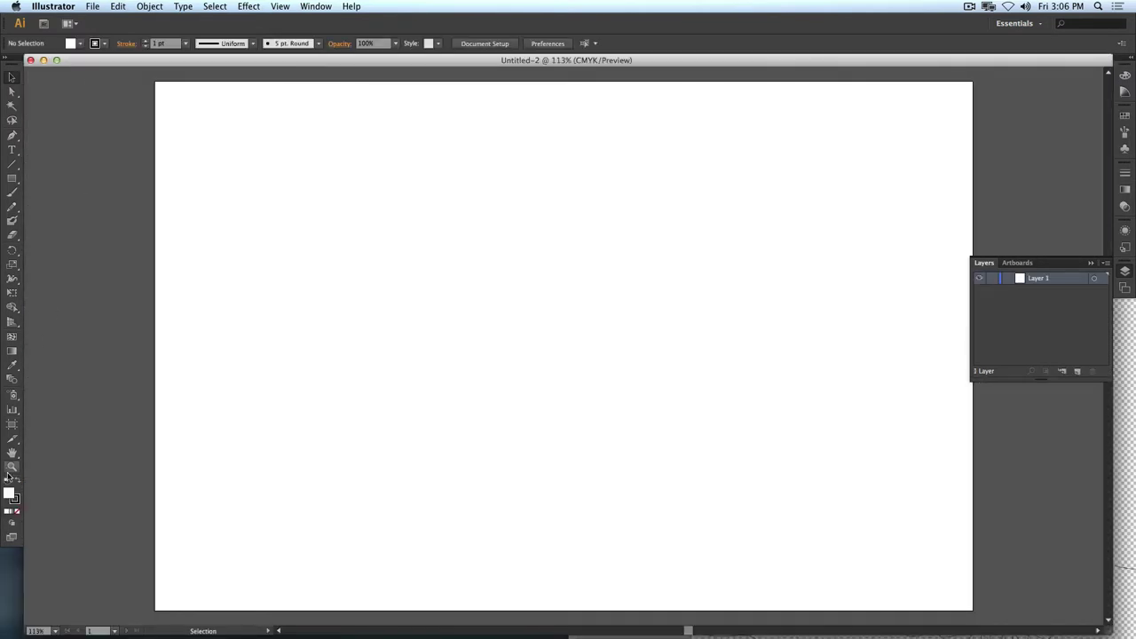
Set up the Pencil tool with no fill and a black stroke, and look through the stroke weight choices
left_click(12, 209)
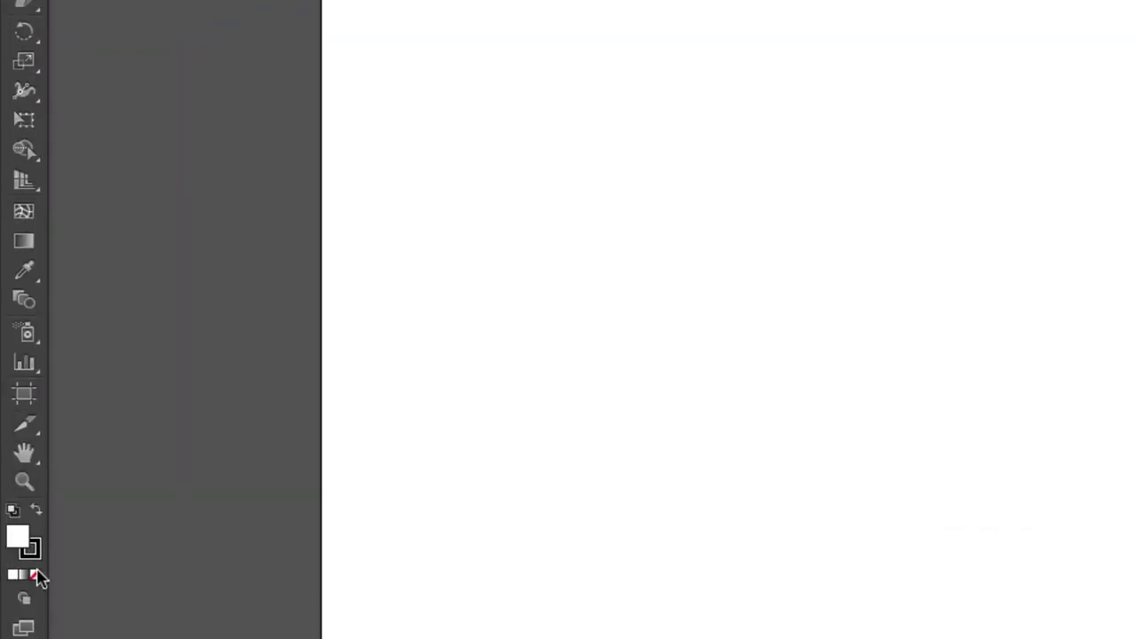
left_click(35, 575)
left_click(31, 548)
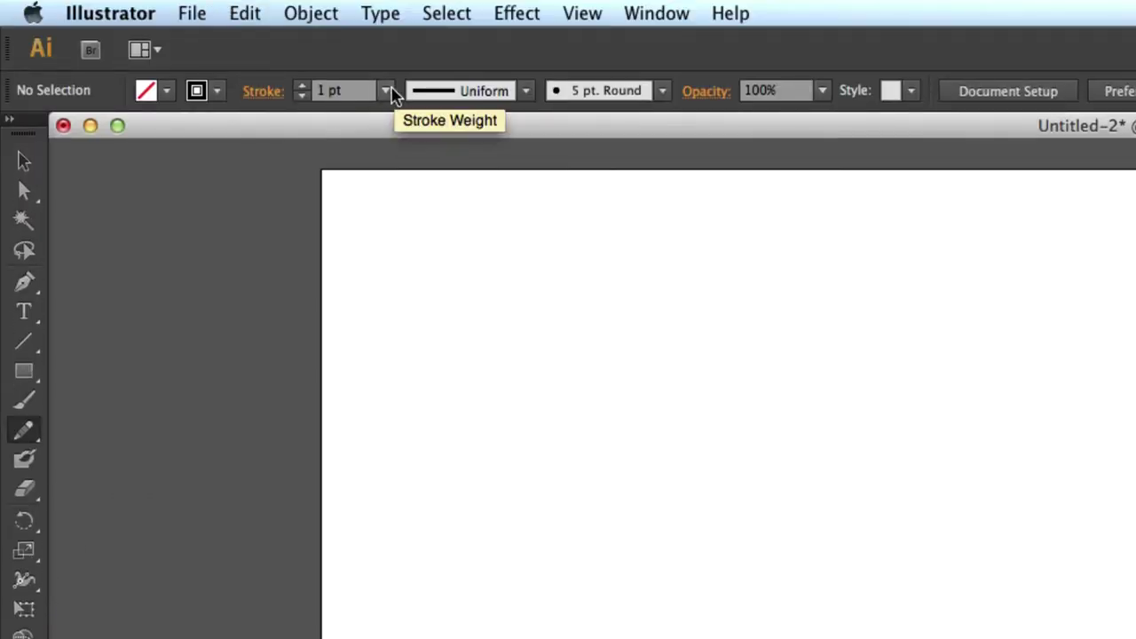
left_click(385, 90)
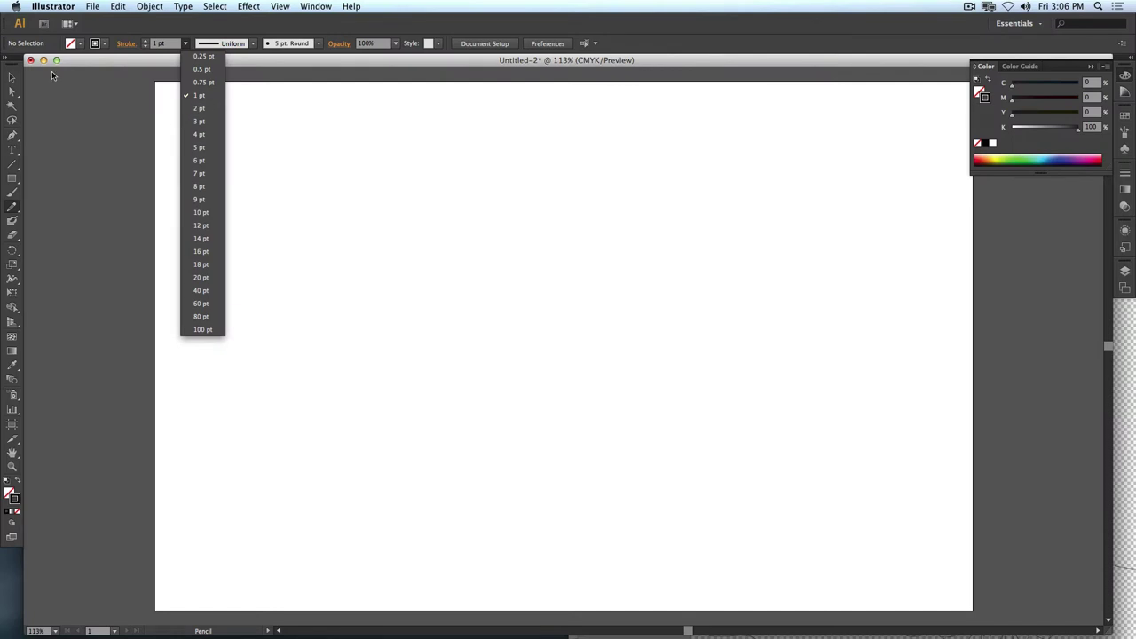
left_click(51, 74)
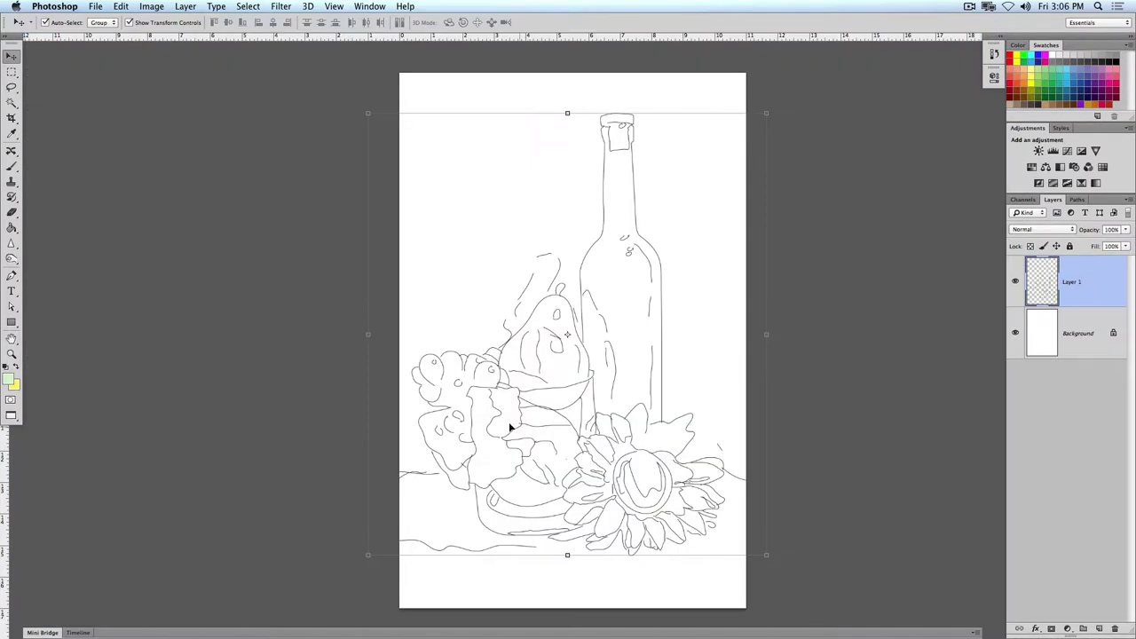
Return to Photoshop, select the Background layer and choose the Paint Bucket tool with a medium grey foreground colour
left_click(104, 134)
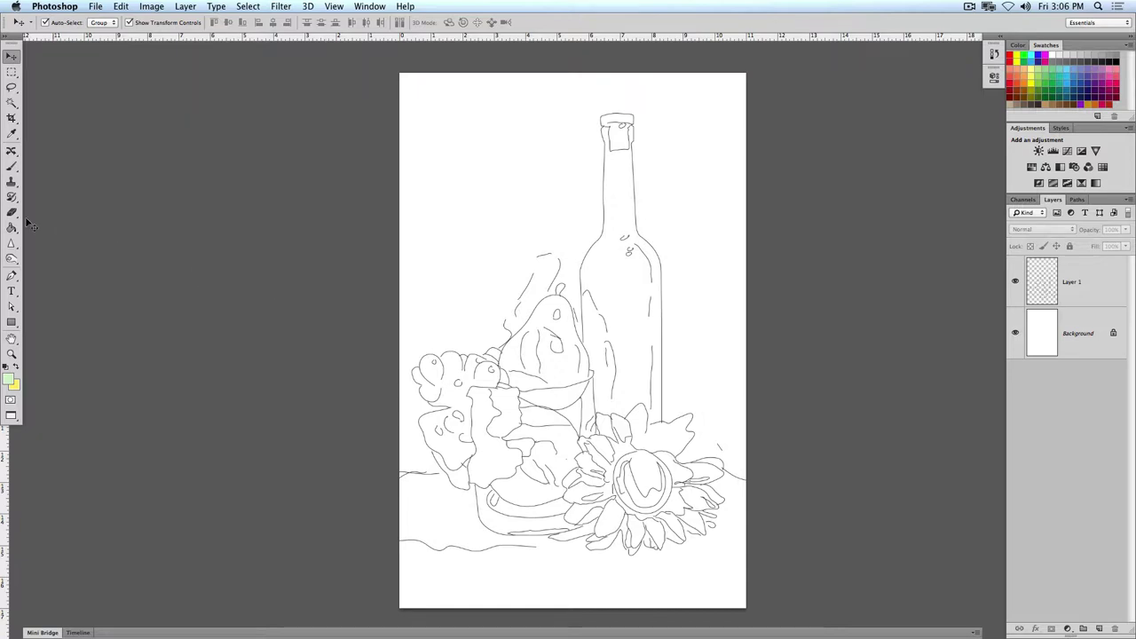
left_click(12, 166)
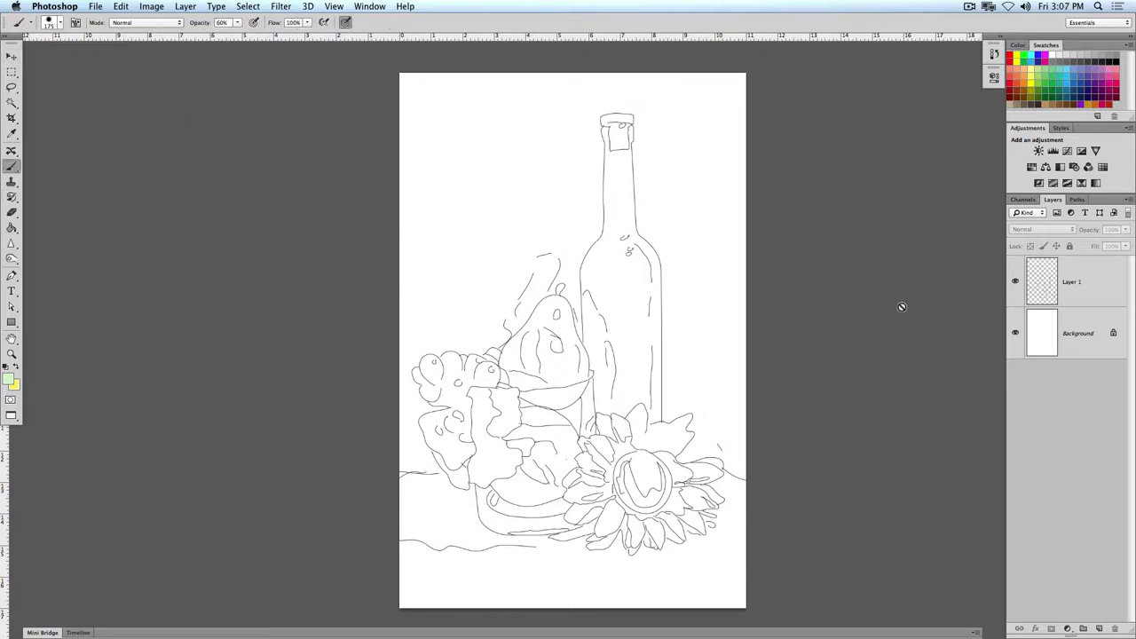
left_click(1101, 341)
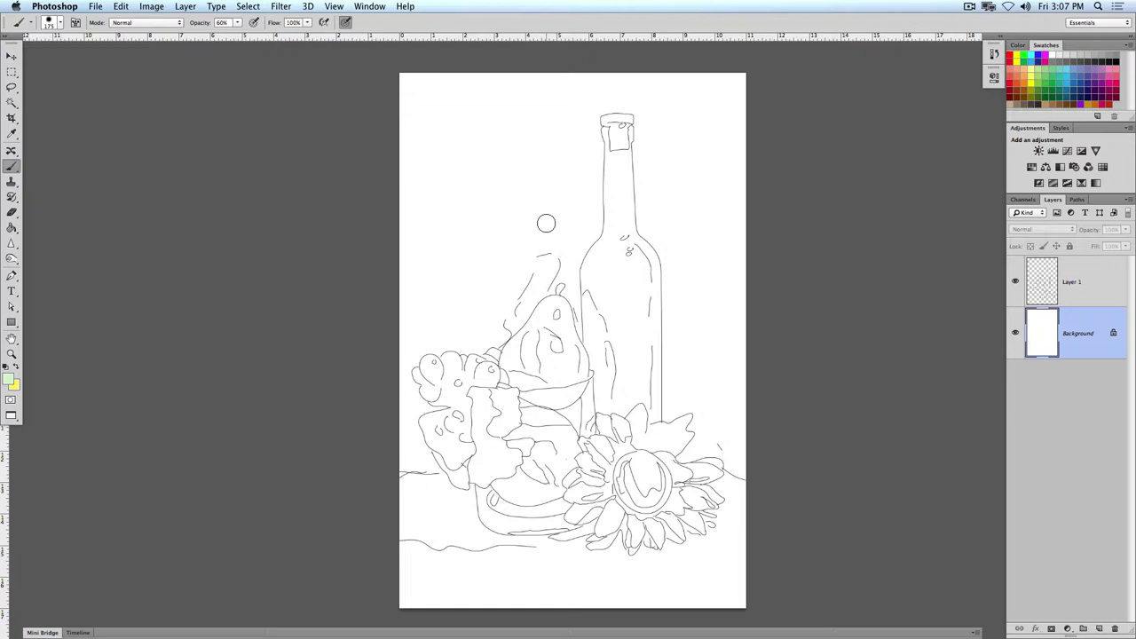
mouse_move(12, 212)
left_mouse_down()
mouse_move(53, 231)
mouse_move(62, 221)
left_mouse_up()
left_click(11, 228)
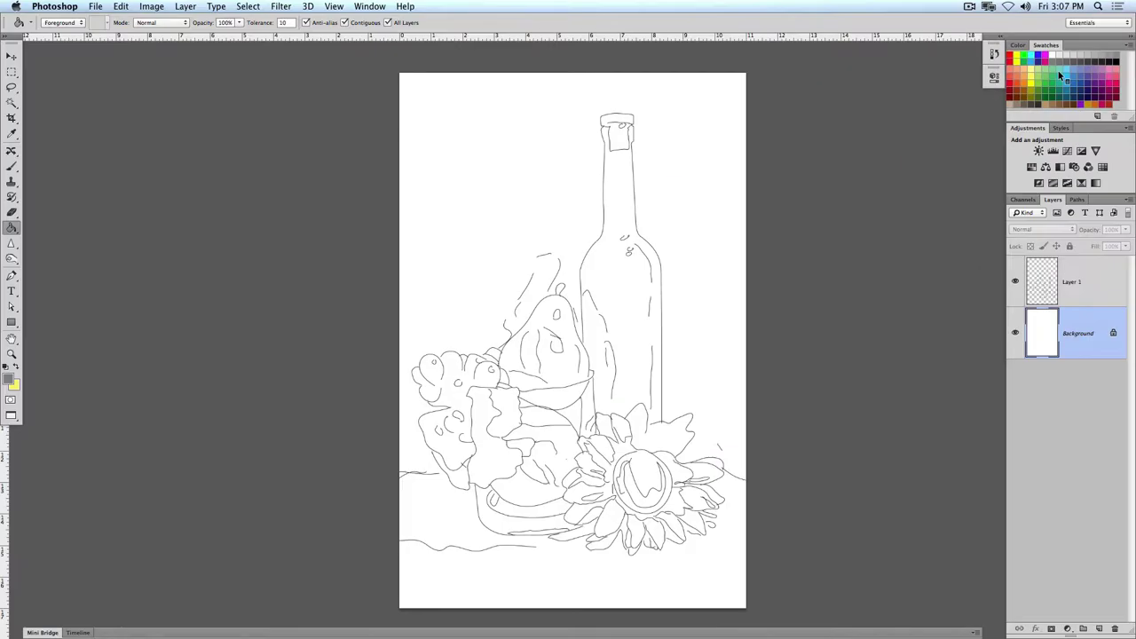
Undo the grey fill made with All Layers on and refill the Background layer with All Layers turned off
left_click(692, 200)
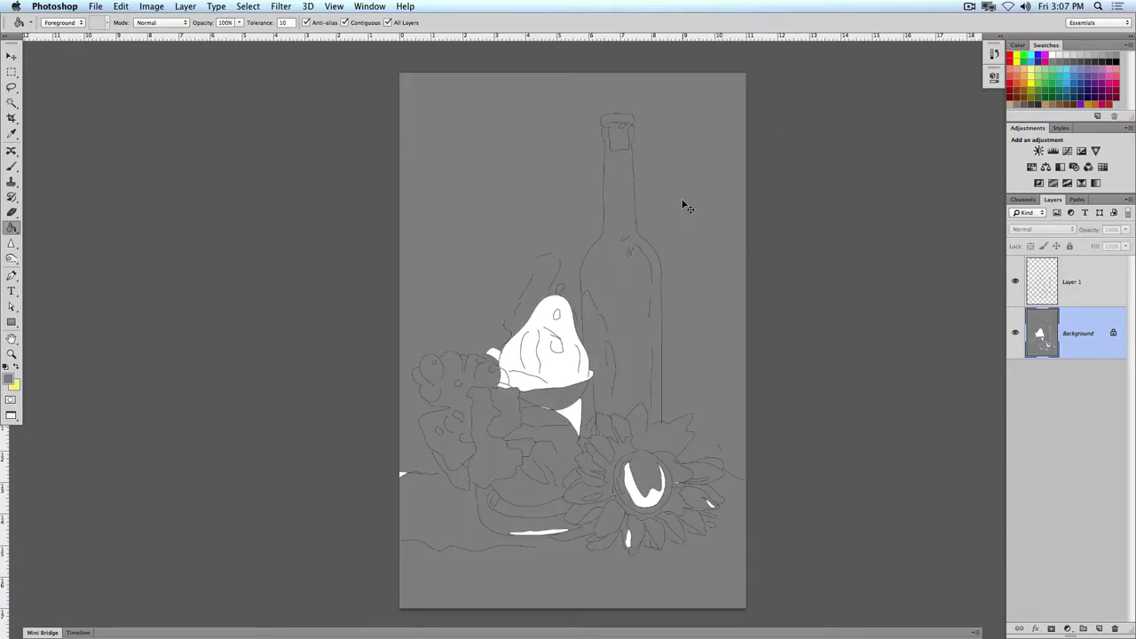
key("super+z")
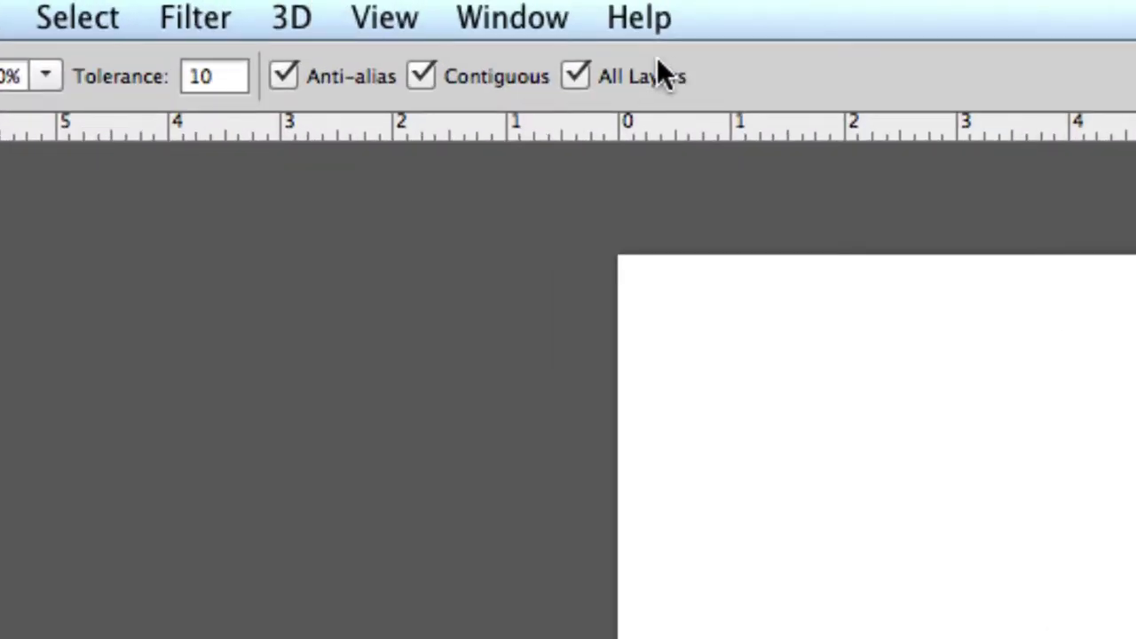
left_click(406, 22)
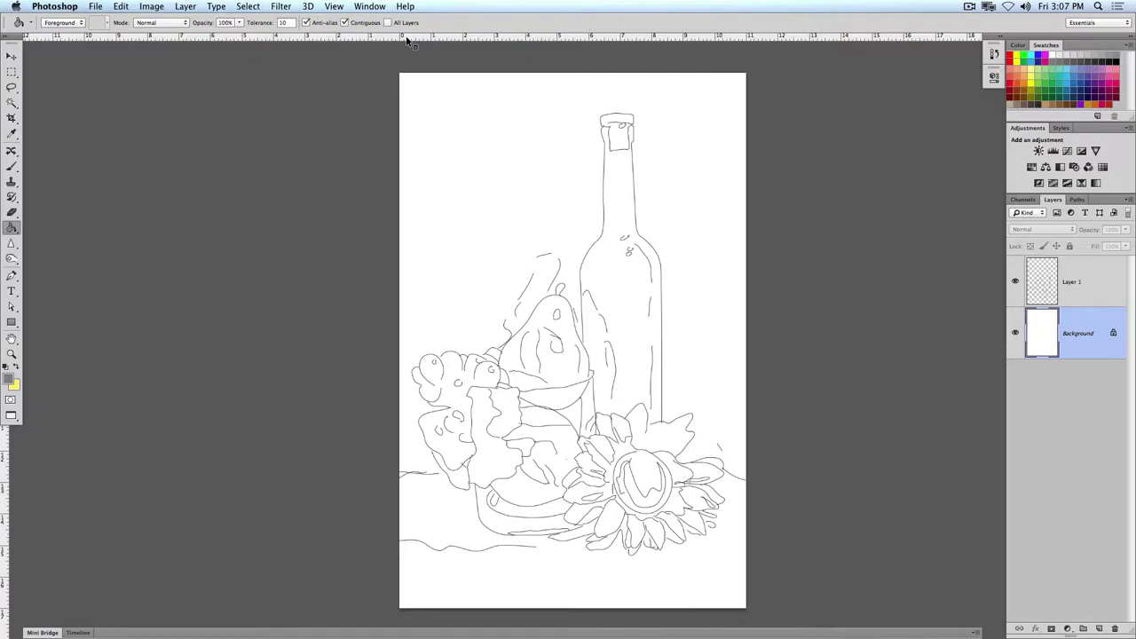
left_click(434, 143)
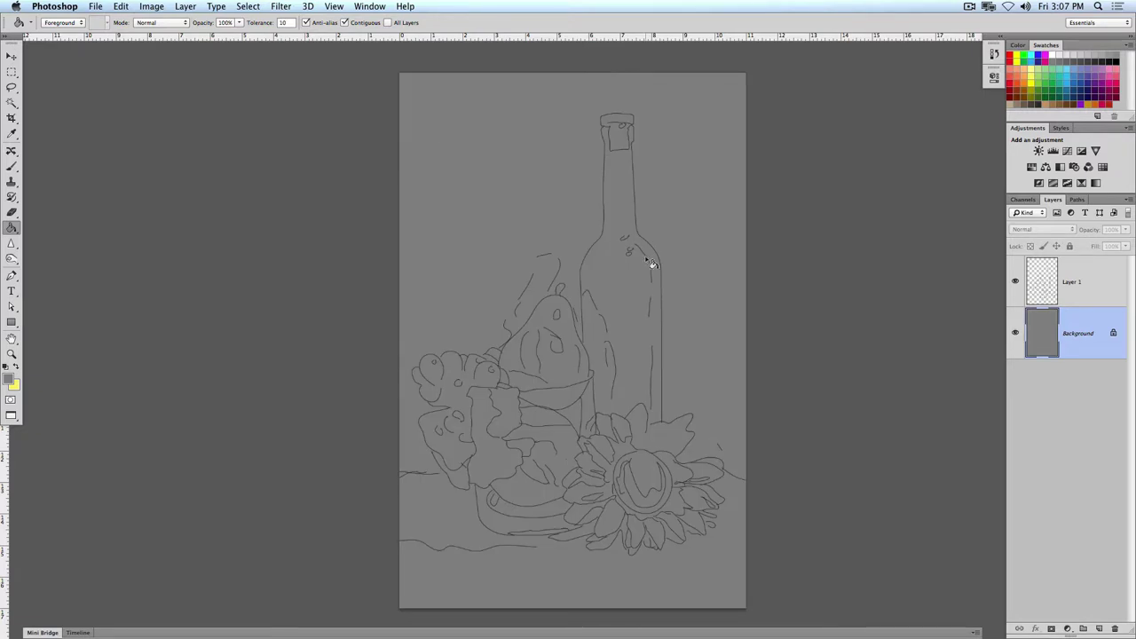
Choose the Brush tool with a white foreground colour and add a new layer between the Background and the line art
left_click(12, 166)
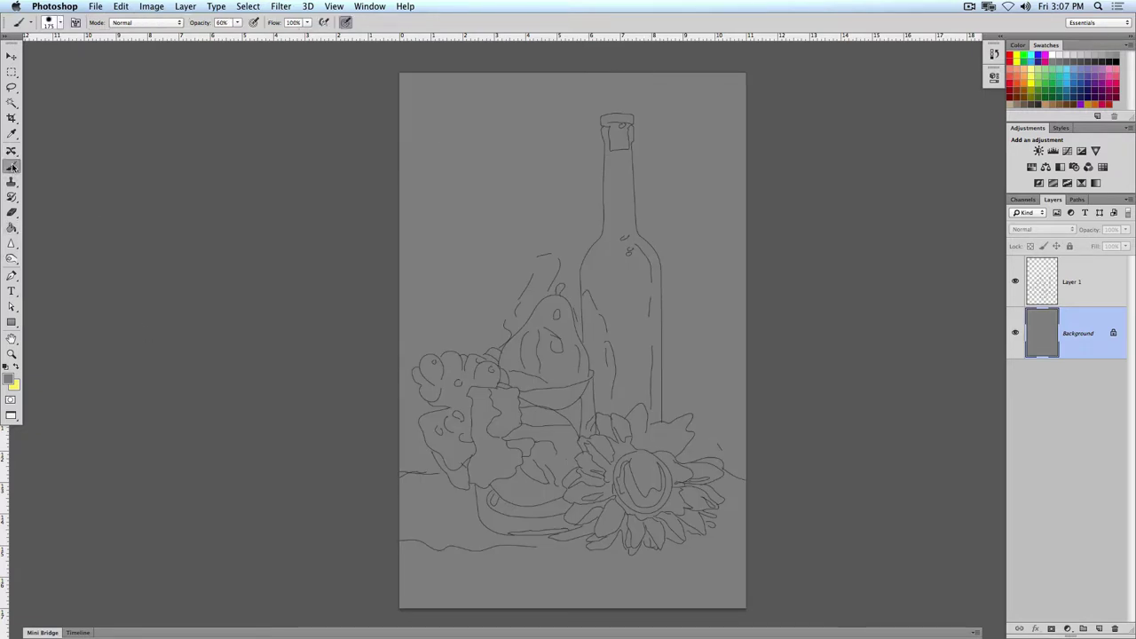
left_click(1056, 55)
left_click(1099, 627)
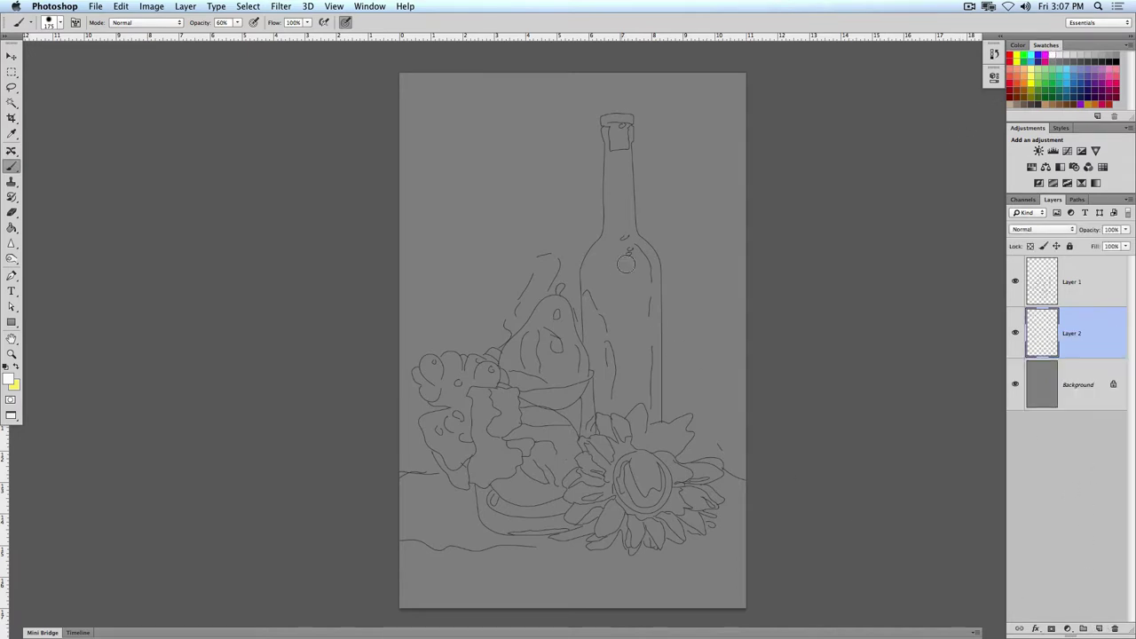
Try a white brush stroke down the bottle's neck on Layer 2 and undo it
left_click_drag(611, 177, 612, 236)
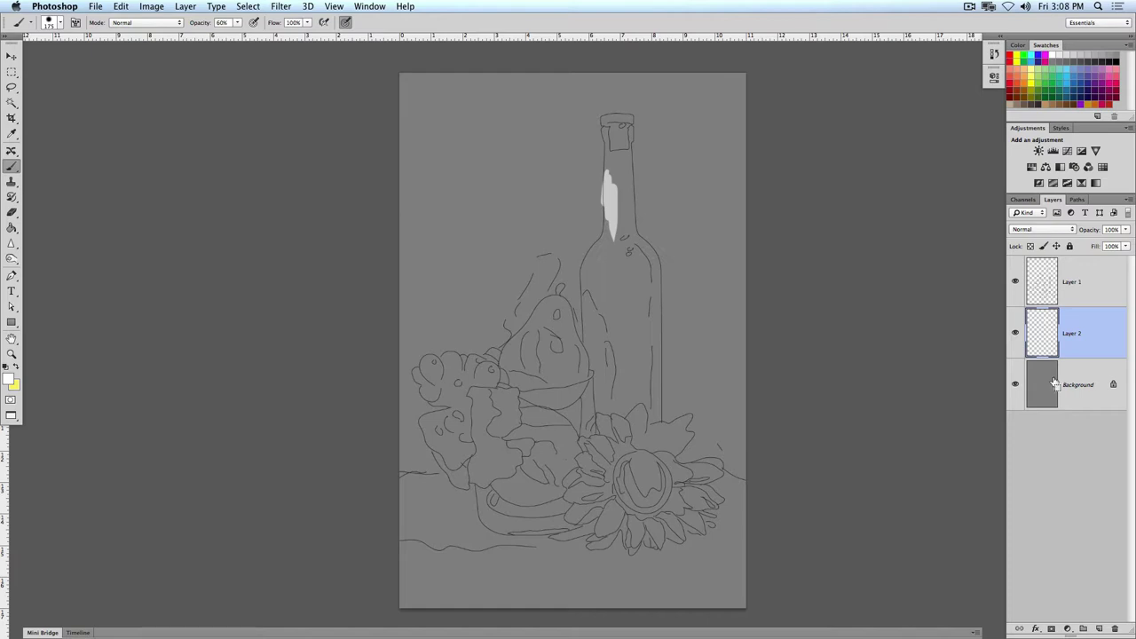
key("super+z")
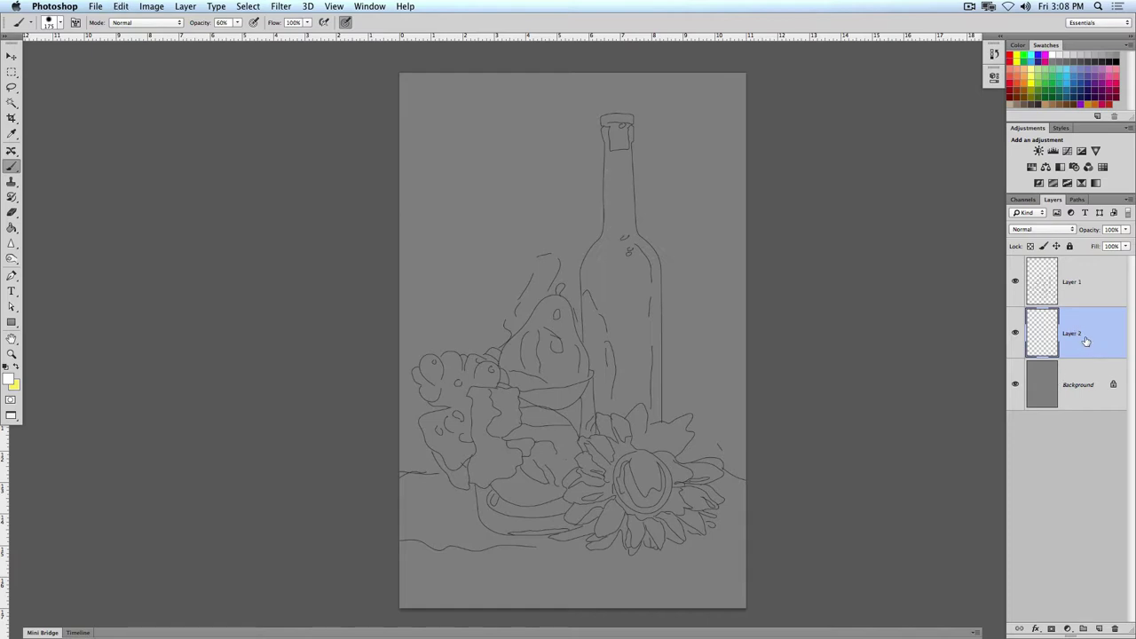
mouse_move(1085, 340)
left_mouse_down()
mouse_move(1083, 283)
mouse_move(1082, 338)
left_mouse_up()
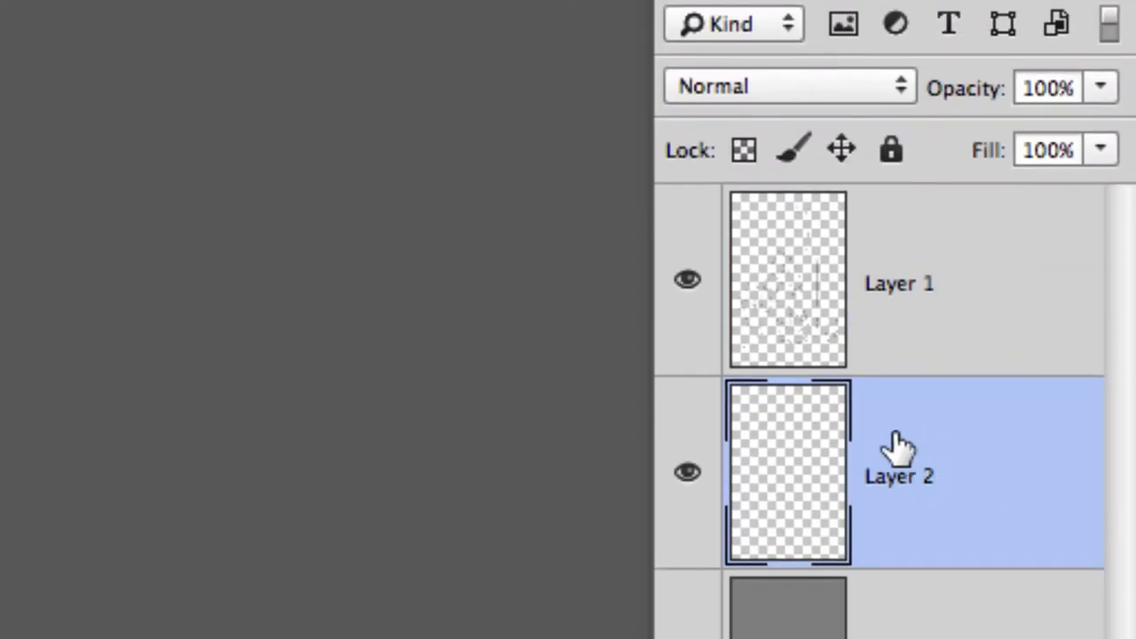
Move Layer 2 above the line-art layer and paint white strokes on the bottle's shoulder
left_click_drag(892, 475, 951, 239)
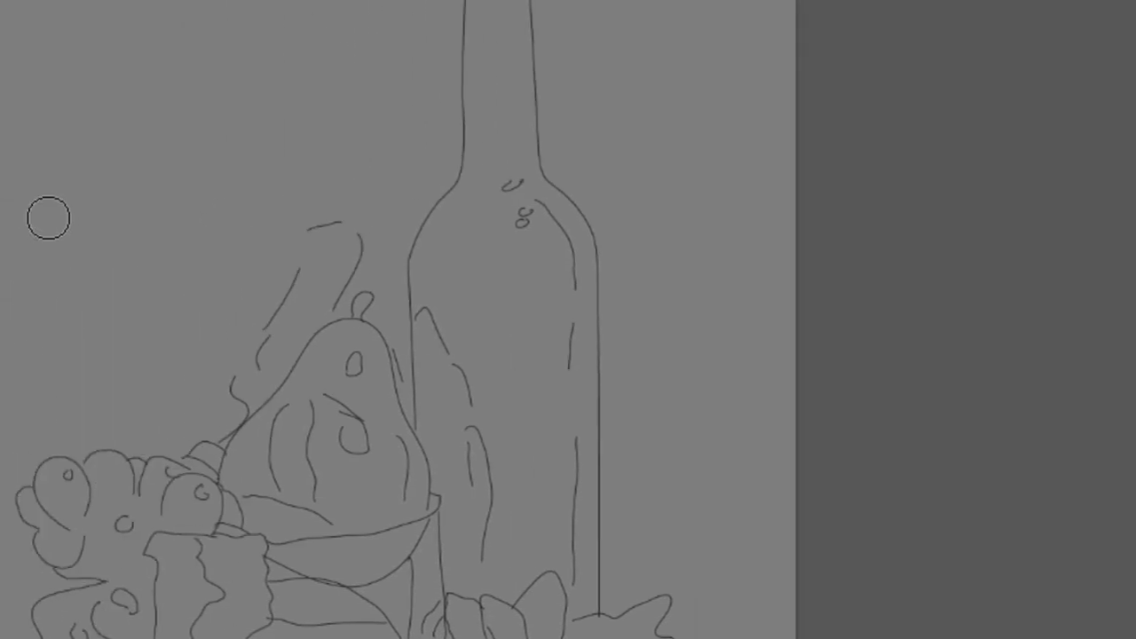
mouse_move(472, 247)
left_mouse_down()
mouse_move(471, 177)
mouse_move(469, 203)
mouse_move(515, 210)
mouse_move(491, 147)
mouse_move(522, 215)
mouse_move(497, 147)
mouse_move(510, 205)
mouse_move(495, 160)
mouse_move(470, 213)
mouse_move(470, 192)
mouse_move(455, 307)
left_mouse_up()
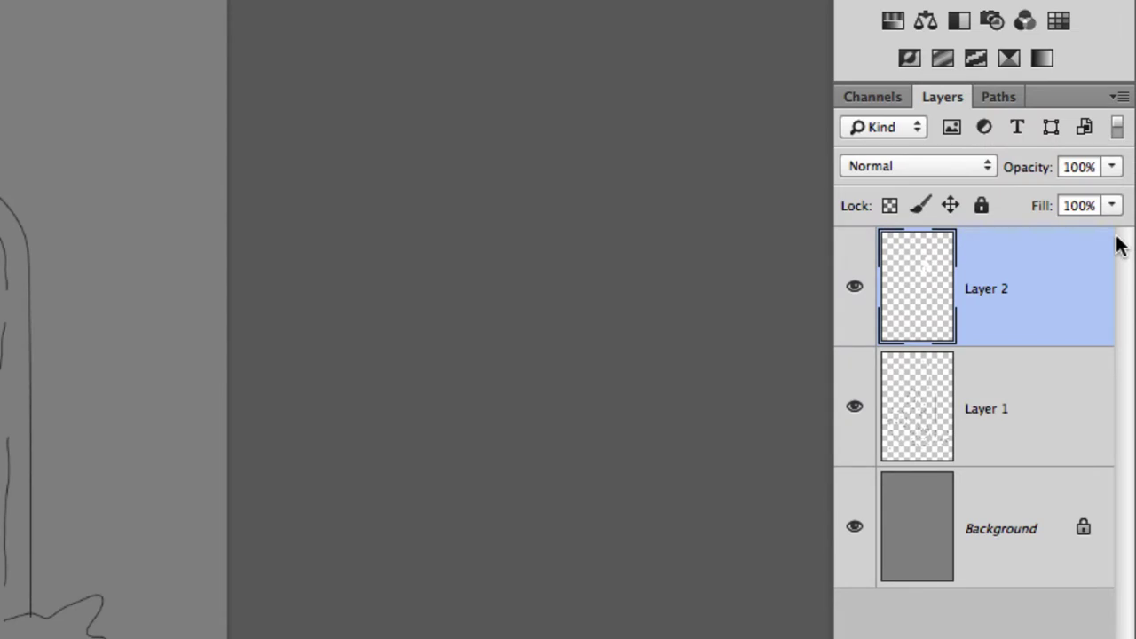
Move Layer 2 back below the line art and paint a solid white highlight down the bottle's neck and left edge at 100% opacity
left_click_drag(1047, 316, 1021, 462)
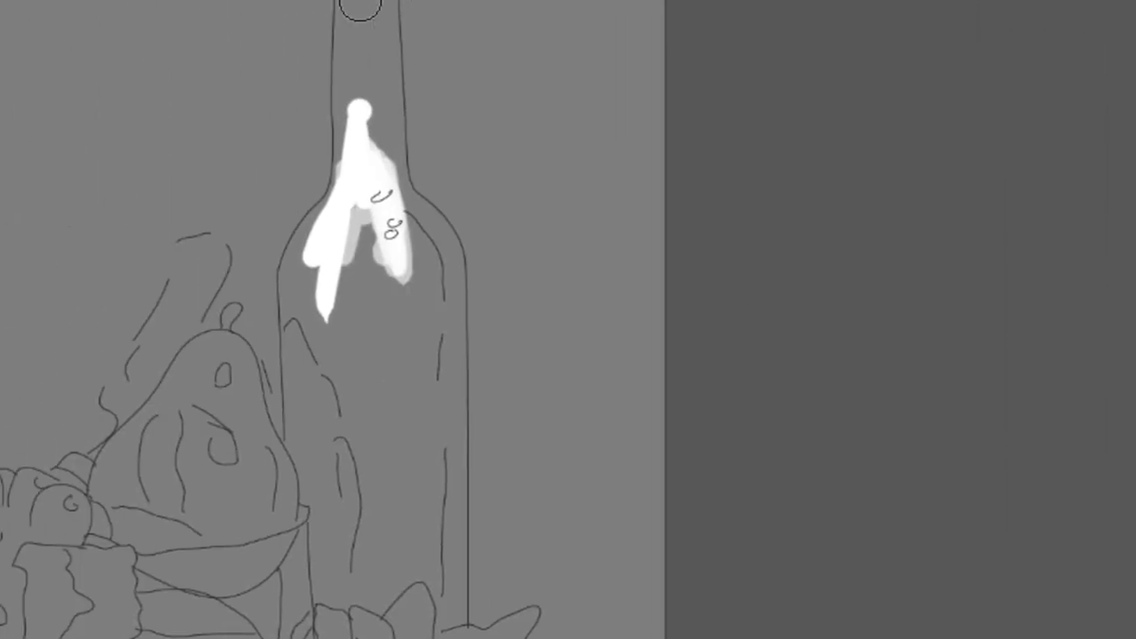
mouse_move(358, 96)
left_mouse_down()
mouse_move(350, 173)
mouse_move(341, 158)
mouse_move(349, 205)
mouse_move(332, 194)
mouse_move(326, 220)
mouse_move(330, 185)
mouse_move(291, 275)
mouse_move(295, 338)
mouse_move(293, 327)
mouse_move(313, 352)
mouse_move(285, 308)
mouse_move(309, 496)
mouse_move(305, 357)
left_mouse_up()
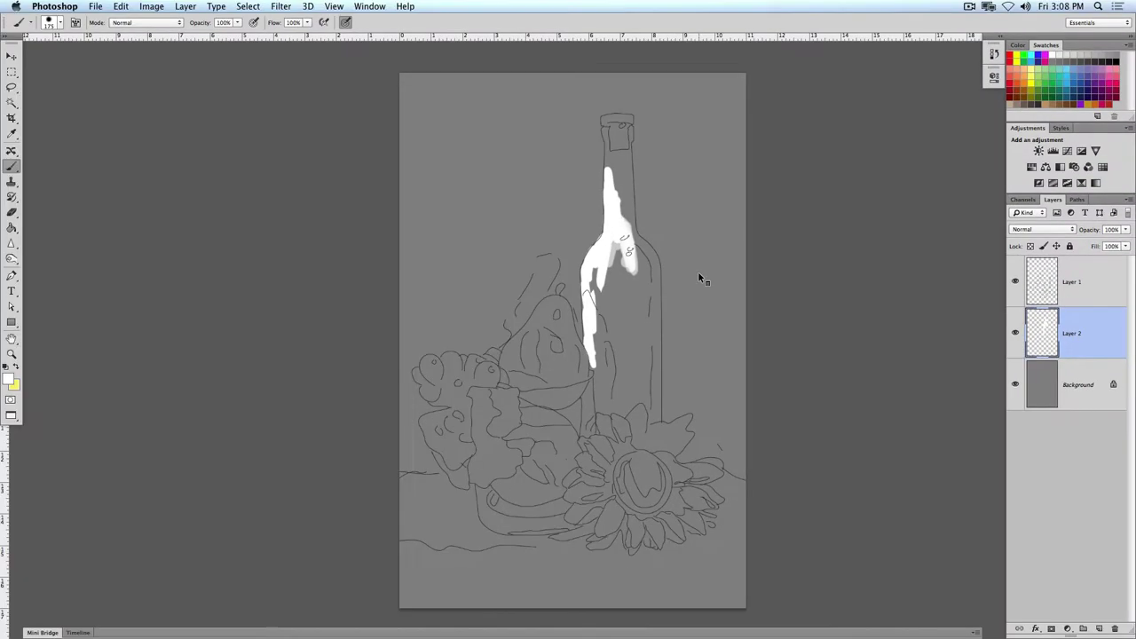
key("f")
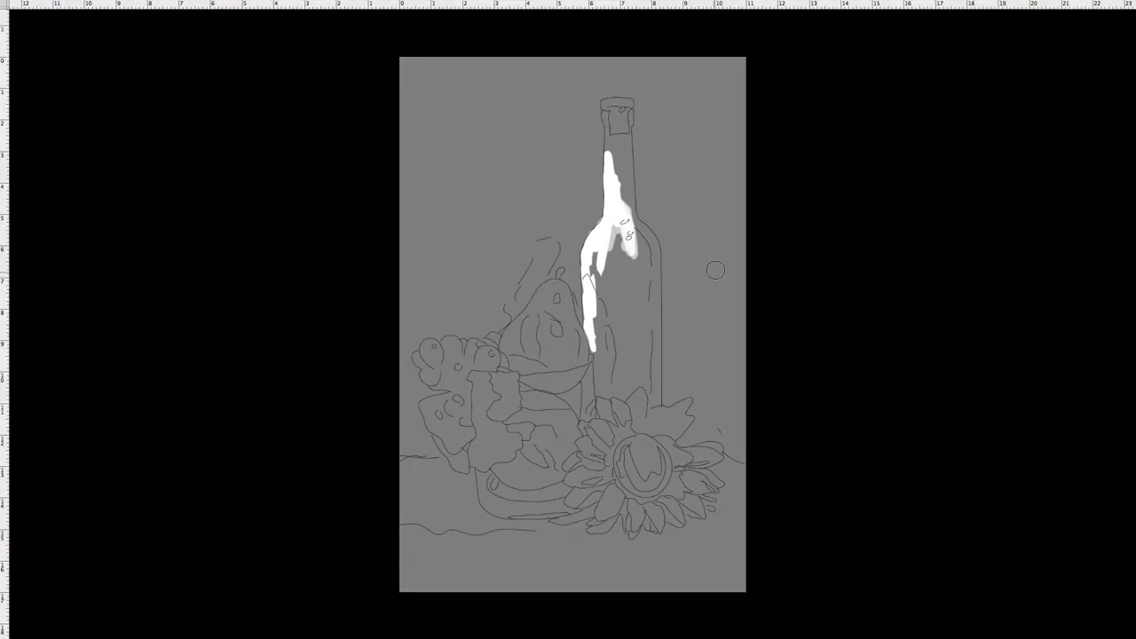
Close Underpainting.eps and open the photo IMG_5565.JPG from the desktop in Photoshop
key("f")
left_click(588, 116)
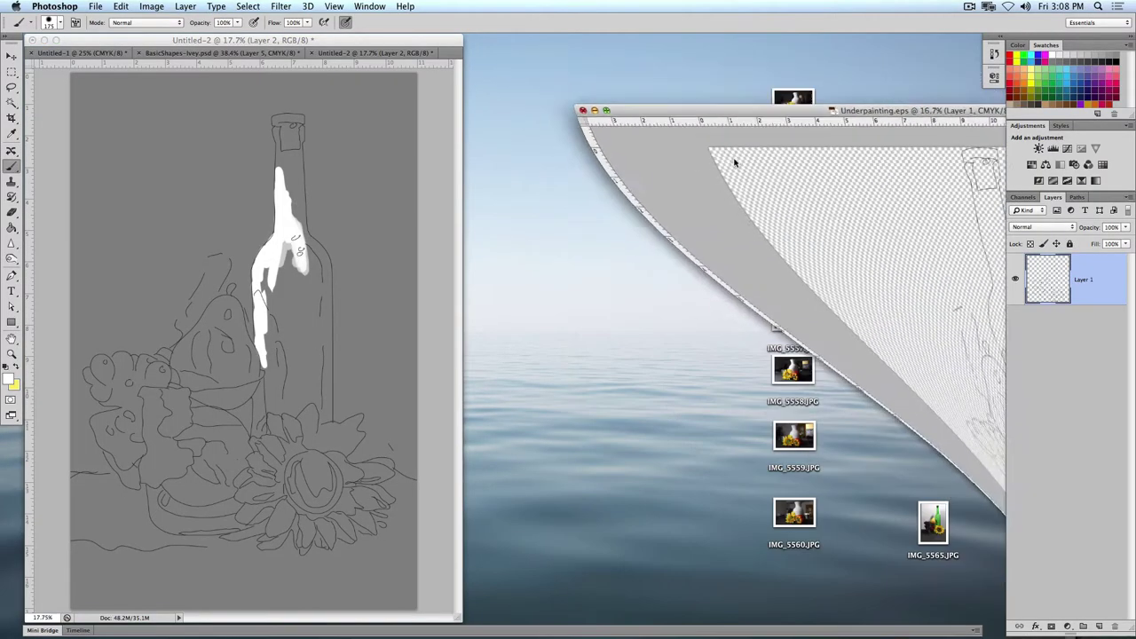
left_click(581, 302)
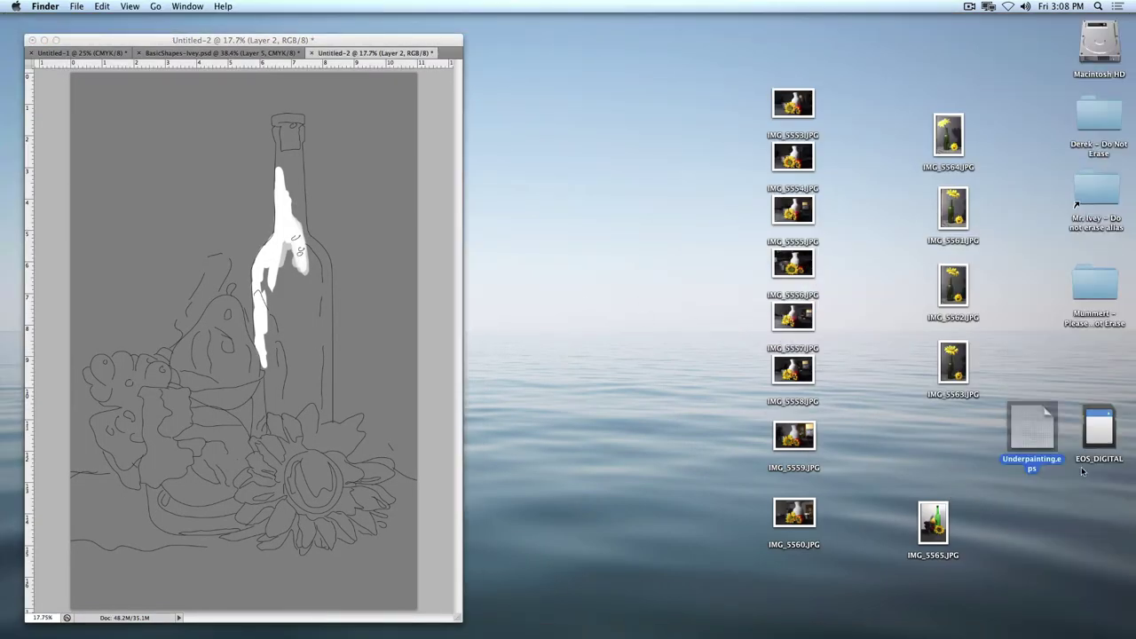
left_click(931, 532)
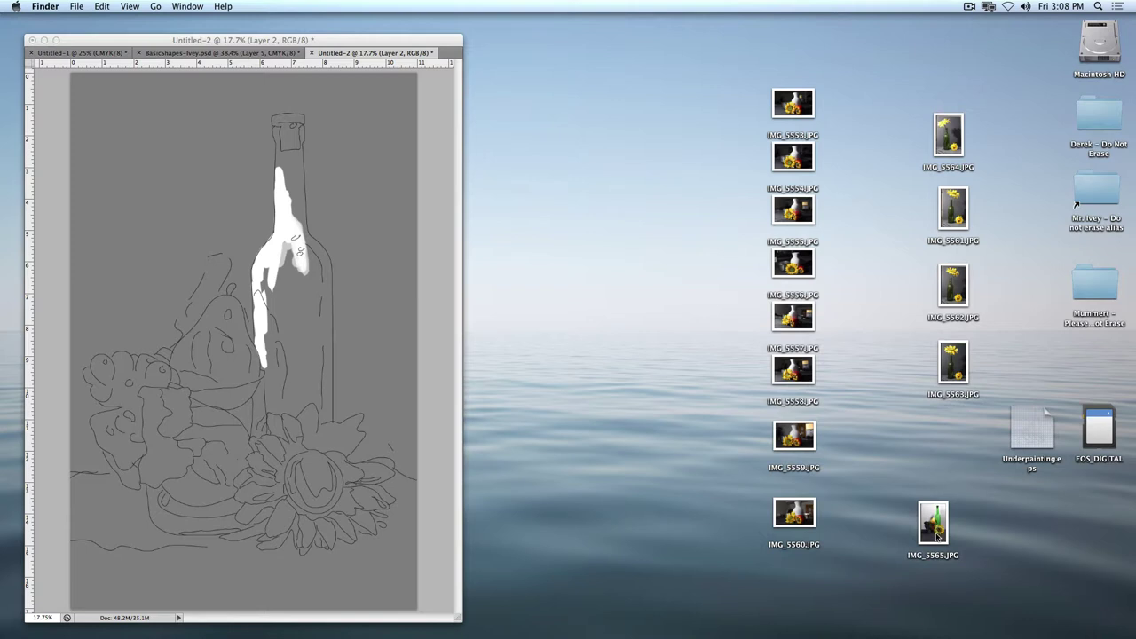
left_click_drag(937, 536, 446, 619)
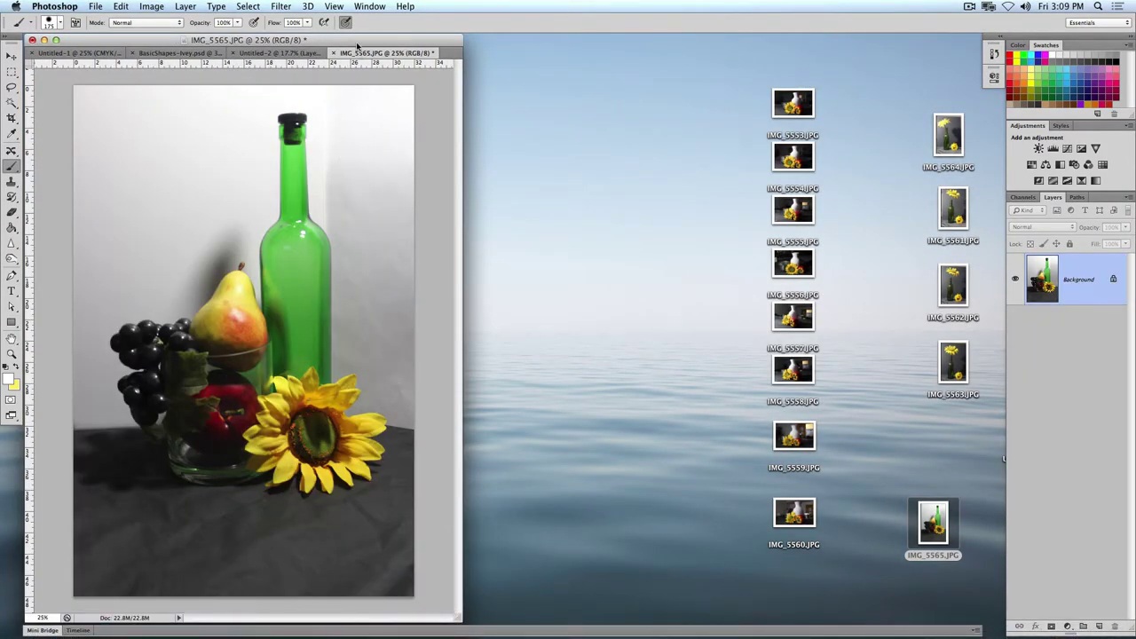
Float the IMG_5565.JPG window and copy its photo into Untitled-2, aligned to the canvas's upper-left corner
left_click_drag(355, 52, 468, 220)
key("v")
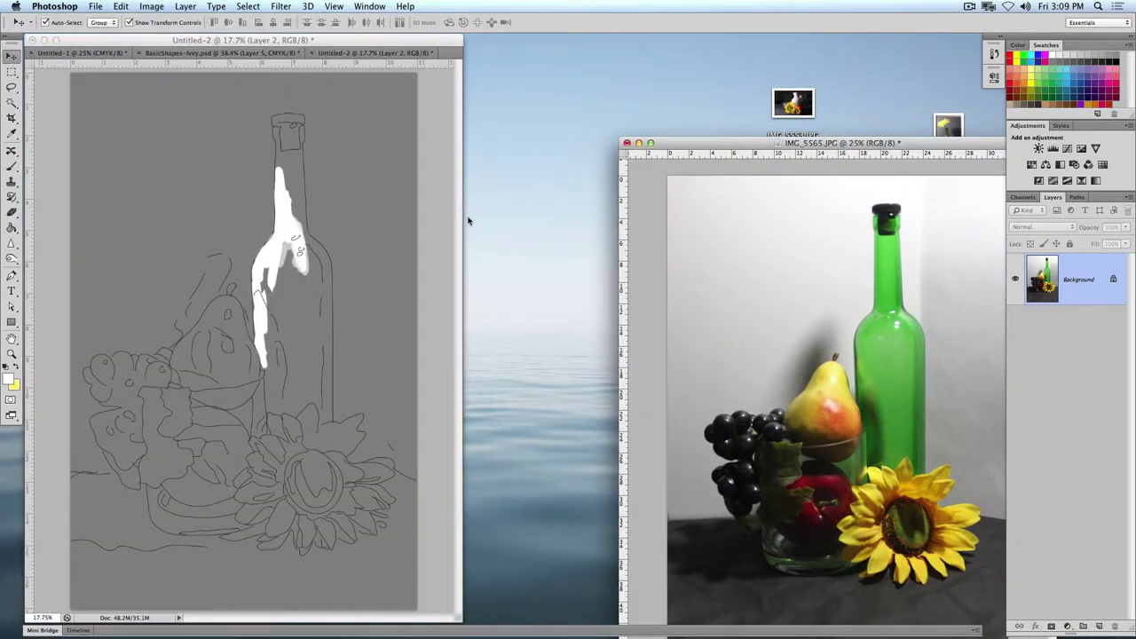
left_click_drag(746, 320, 184, 183)
left_click_drag(266, 238, 180, 220)
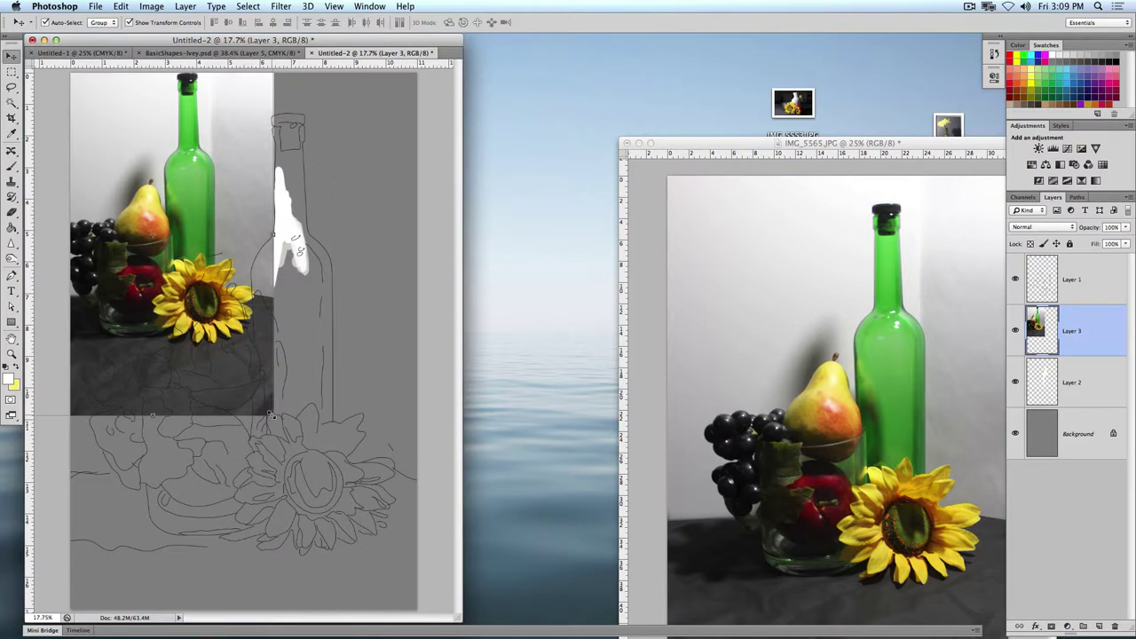
Scale the copied photo to about 53% and place it as a reference just inside the canvas's upper-left corner
left_click_drag(270, 414, 213, 278)
left_click_drag(200, 236, 192, 234)
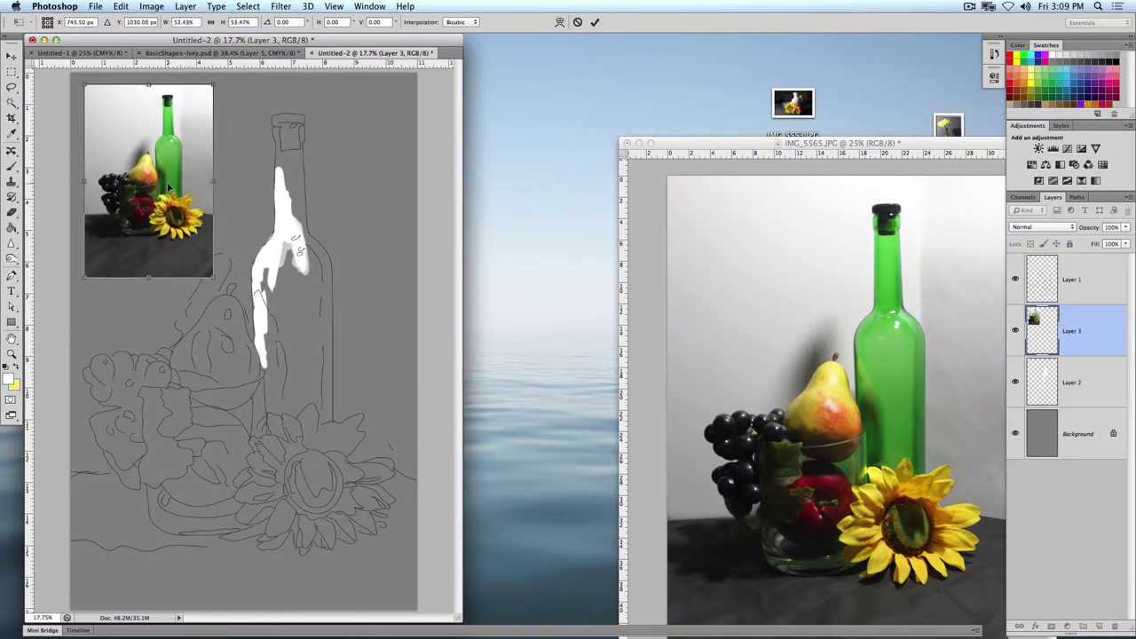
key("super+0")
key("Return")
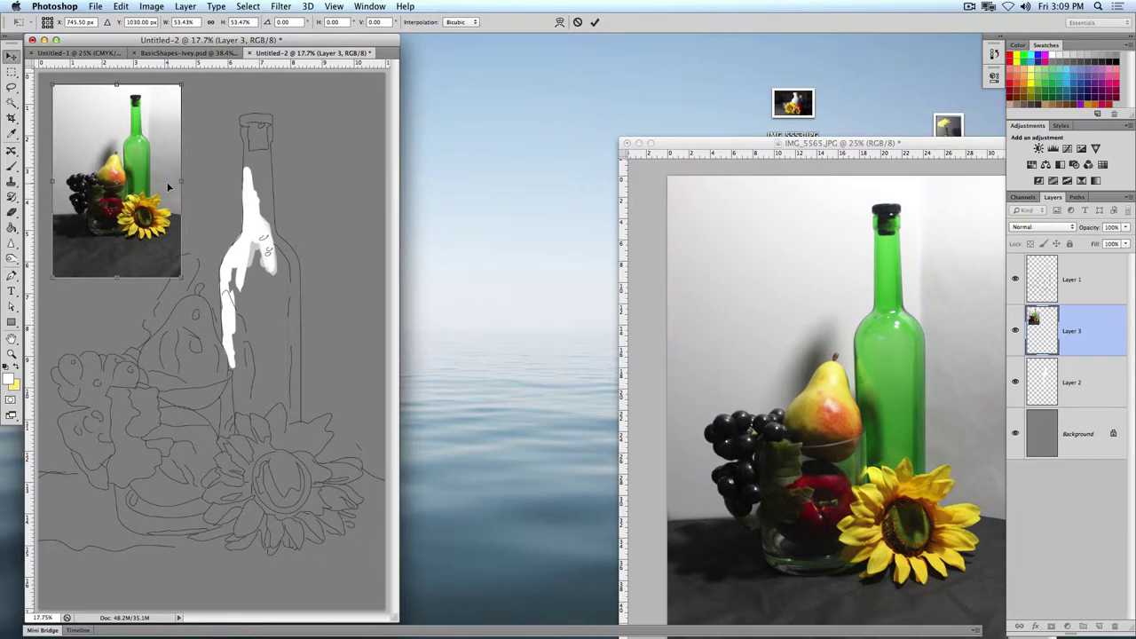
Sample the green of the photo's bottle and paint the whole line-art bottle with it on Layer 2
key("f")
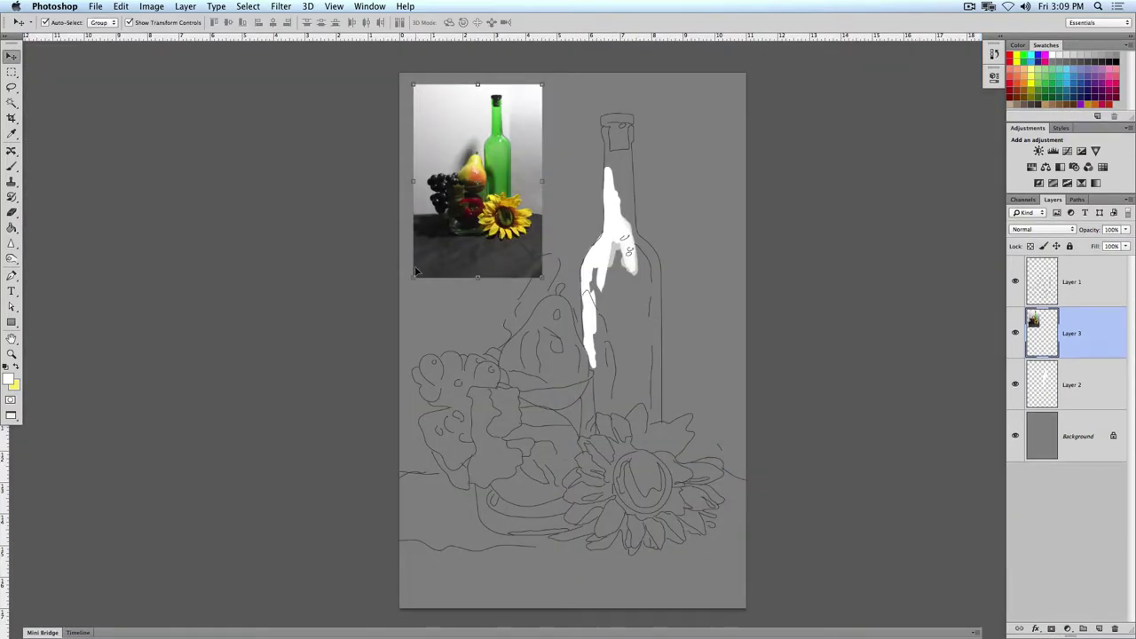
key("super+plus")
left_click_drag(551, 225, 457, 354)
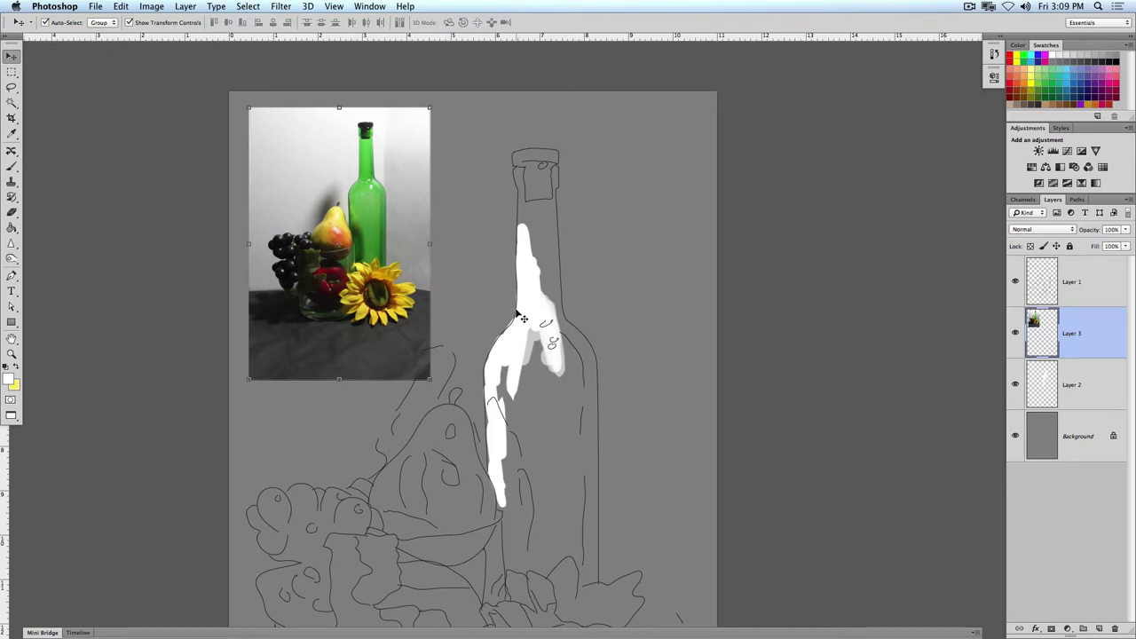
left_click(1093, 378)
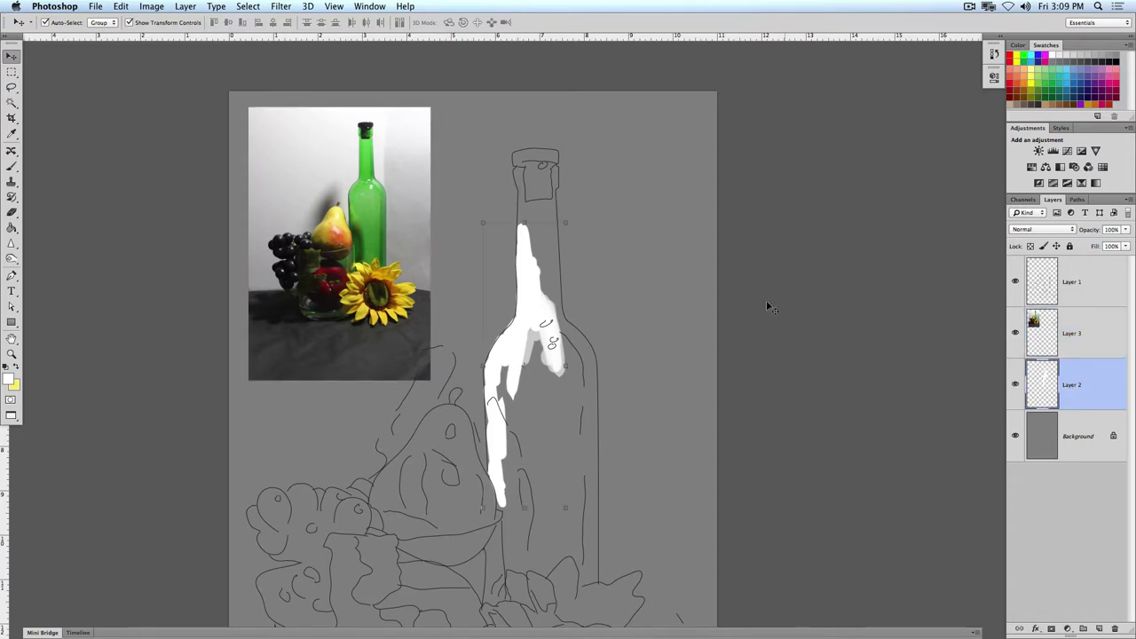
key("b")
left_click(371, 211, "alt")
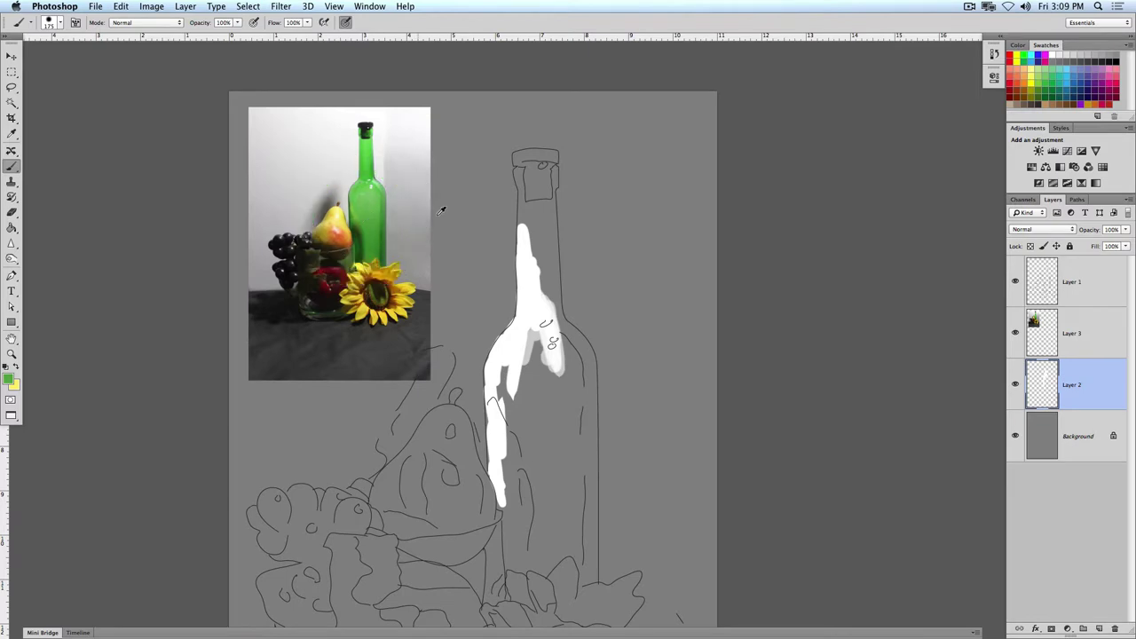
mouse_move(541, 266)
left_mouse_down()
mouse_move(518, 174)
mouse_move(527, 205)
mouse_move(534, 175)
mouse_move(539, 189)
mouse_move(542, 251)
mouse_move(525, 224)
mouse_move(528, 320)
mouse_move(523, 241)
mouse_move(522, 299)
mouse_move(533, 286)
mouse_move(497, 394)
mouse_move(498, 405)
mouse_move(510, 383)
mouse_move(517, 401)
mouse_move(497, 371)
mouse_move(497, 411)
mouse_move(491, 392)
mouse_move(511, 566)
mouse_move(543, 567)
mouse_move(581, 542)
mouse_move(557, 559)
mouse_move(579, 550)
mouse_move(587, 574)
mouse_move(592, 520)
mouse_move(595, 560)
mouse_move(589, 390)
mouse_move(579, 334)
mouse_move(553, 313)
mouse_move(509, 492)
mouse_move(532, 533)
mouse_move(555, 537)
mouse_move(563, 484)
mouse_move(536, 348)
mouse_move(576, 395)
mouse_move(568, 357)
mouse_move(575, 522)
left_mouse_up()
left_click_drag(504, 470, 494, 473)
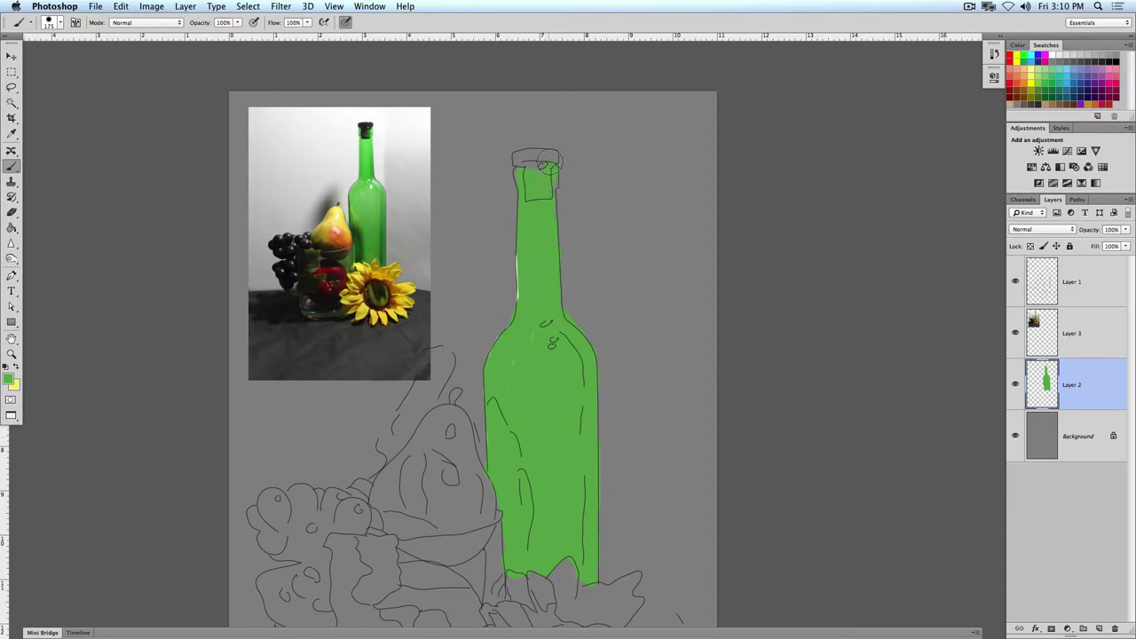
mouse_move(548, 161)
left_mouse_down()
mouse_move(524, 158)
mouse_move(547, 178)
left_mouse_up()
Paint the pear with colours sampled from the photo: pale yellow for the light side, orange for the blush and olive for the shadow side
left_click(339, 214, "alt")
mouse_move(453, 430)
left_mouse_down()
mouse_move(470, 487)
mouse_move(446, 432)
mouse_move(419, 439)
mouse_move(450, 410)
mouse_move(487, 515)
mouse_move(345, 238)
mouse_move(464, 522)
mouse_move(445, 504)
mouse_move(434, 519)
mouse_move(436, 486)
mouse_move(341, 231)
mouse_move(491, 539)
mouse_move(466, 500)
mouse_move(444, 491)
mouse_move(435, 501)
mouse_move(433, 470)
mouse_move(454, 486)
mouse_move(464, 479)
mouse_move(462, 509)
mouse_move(439, 516)
mouse_move(480, 517)
mouse_move(446, 524)
mouse_move(416, 470)
left_mouse_up()
left_click(344, 235, "alt")
left_click(337, 238, "alt")
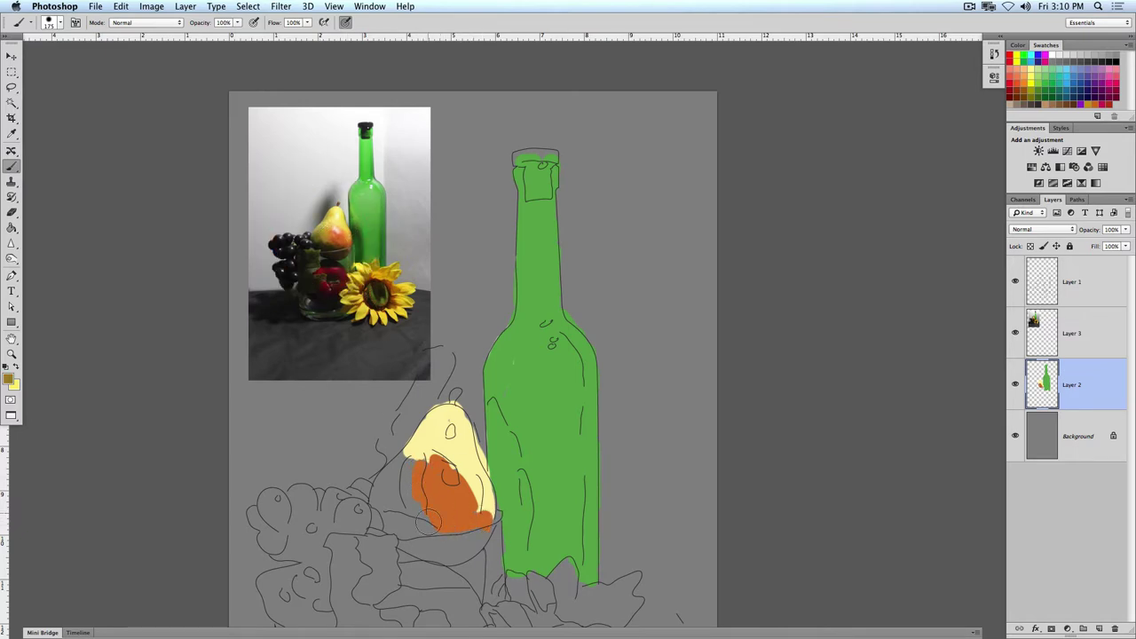
mouse_move(407, 454)
left_mouse_down()
mouse_move(388, 492)
mouse_move(417, 450)
mouse_move(391, 476)
left_mouse_up()
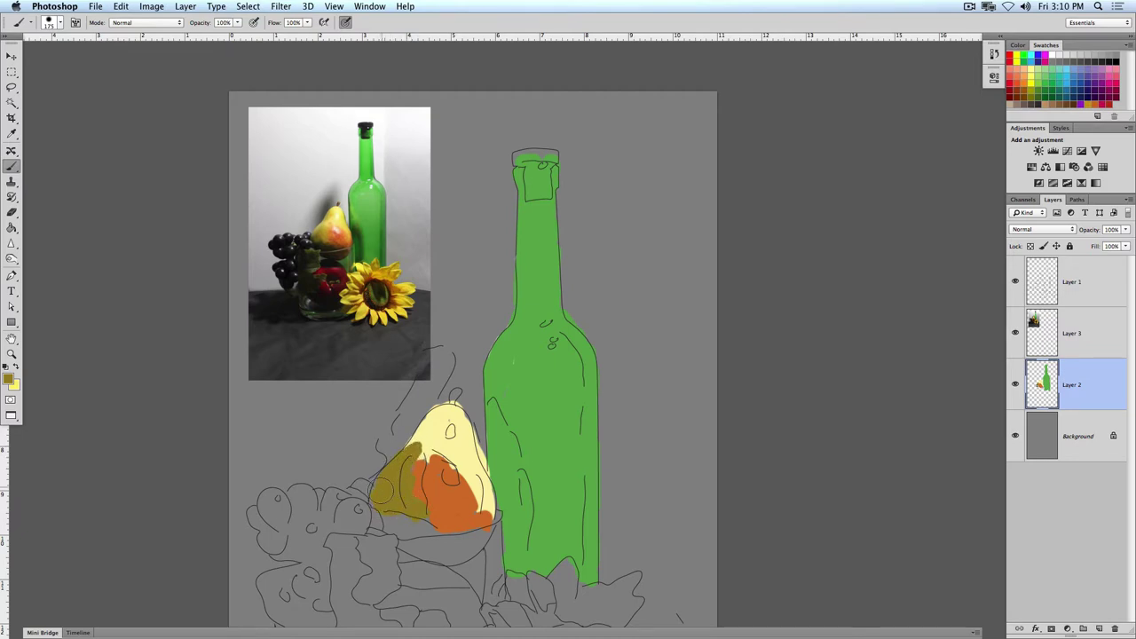
mouse_move(407, 467)
left_mouse_down()
mouse_move(380, 499)
mouse_move(411, 486)
mouse_move(427, 434)
left_mouse_up()
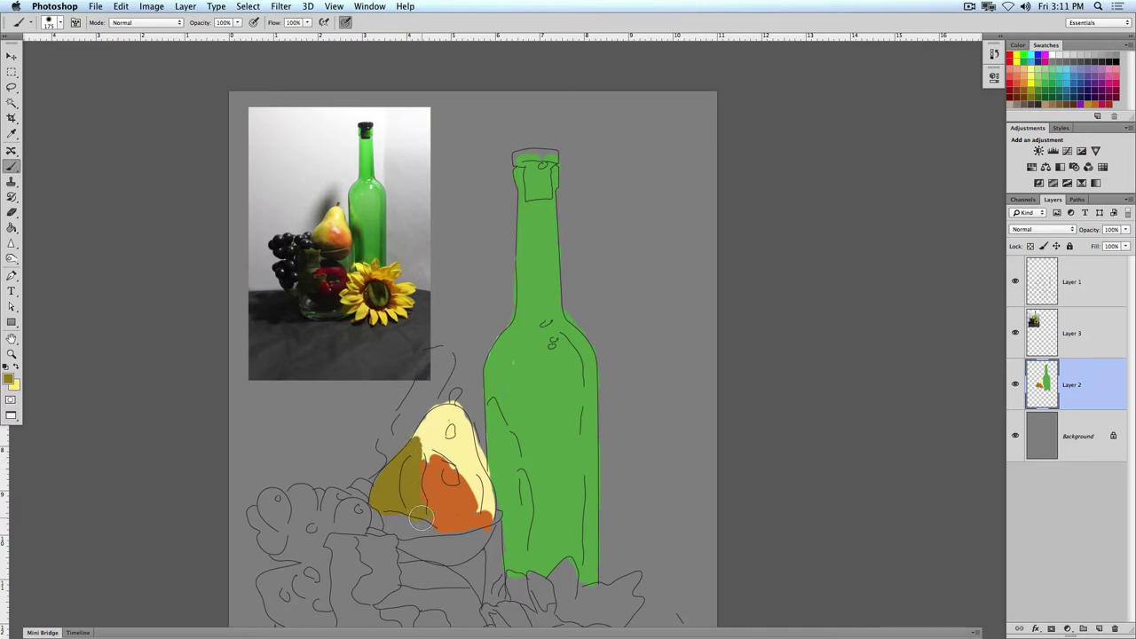
mouse_move(421, 519)
left_mouse_down()
mouse_move(395, 507)
mouse_move(444, 525)
left_mouse_up()
Fill the pear's underside inside the glass rim with near-black and dark brown sampled from the photo
left_click(339, 255, "alt")
mouse_move(421, 537)
left_mouse_down()
mouse_move(449, 541)
mouse_move(408, 532)
mouse_move(427, 553)
mouse_move(453, 559)
mouse_move(419, 543)
mouse_move(476, 541)
mouse_move(448, 551)
mouse_move(480, 535)
mouse_move(448, 554)
left_mouse_up()
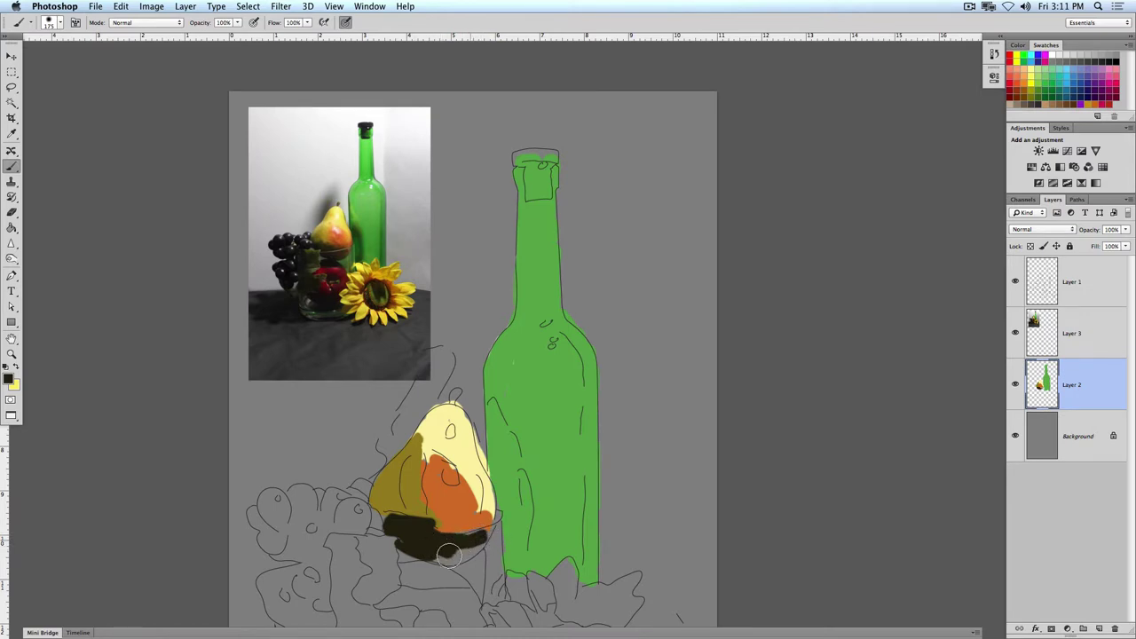
left_click(329, 238, "alt")
mouse_move(430, 534)
left_mouse_down()
mouse_move(382, 517)
mouse_move(441, 536)
mouse_move(404, 521)
mouse_move(465, 538)
mouse_move(486, 532)
mouse_move(437, 551)
mouse_move(447, 558)
mouse_move(433, 551)
mouse_move(457, 556)
mouse_move(483, 533)
mouse_move(461, 533)
mouse_move(491, 512)
left_mouse_up()
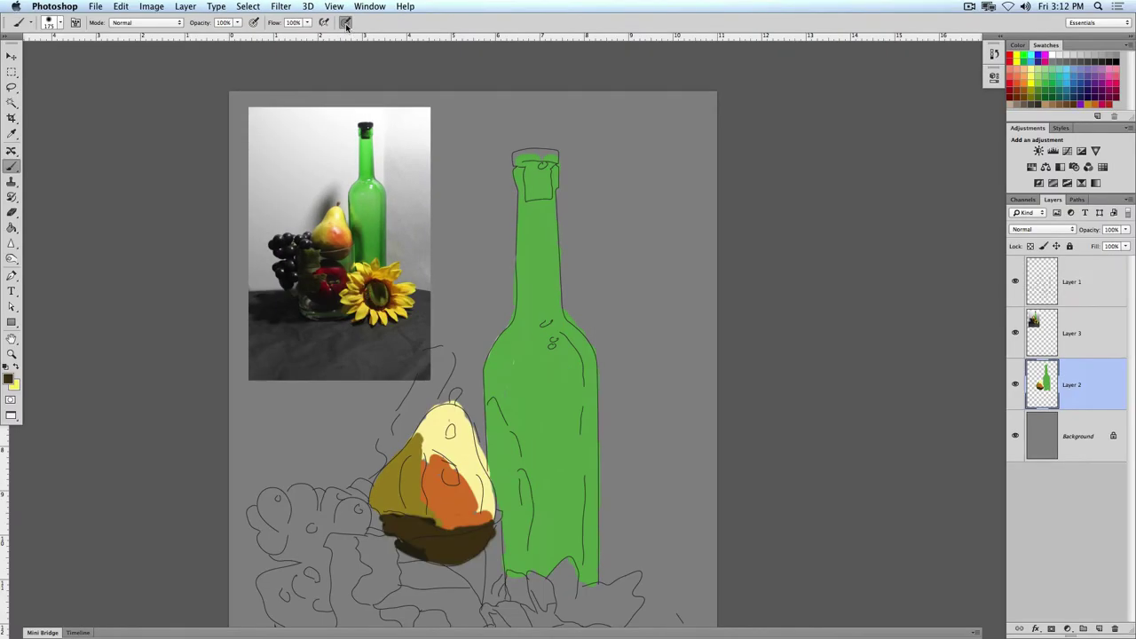
Reduce the brush size to 80 and touch up the pear with orange and dark brown sampled from the painting
key("super+plus")
key("super+plus")
left_click_drag(376, 449, 454, 339)
key("[")
key("[")
key("[")
key("[")
key("[")
left_click_drag(408, 427, 413, 308)
left_click(413, 404, "alt")
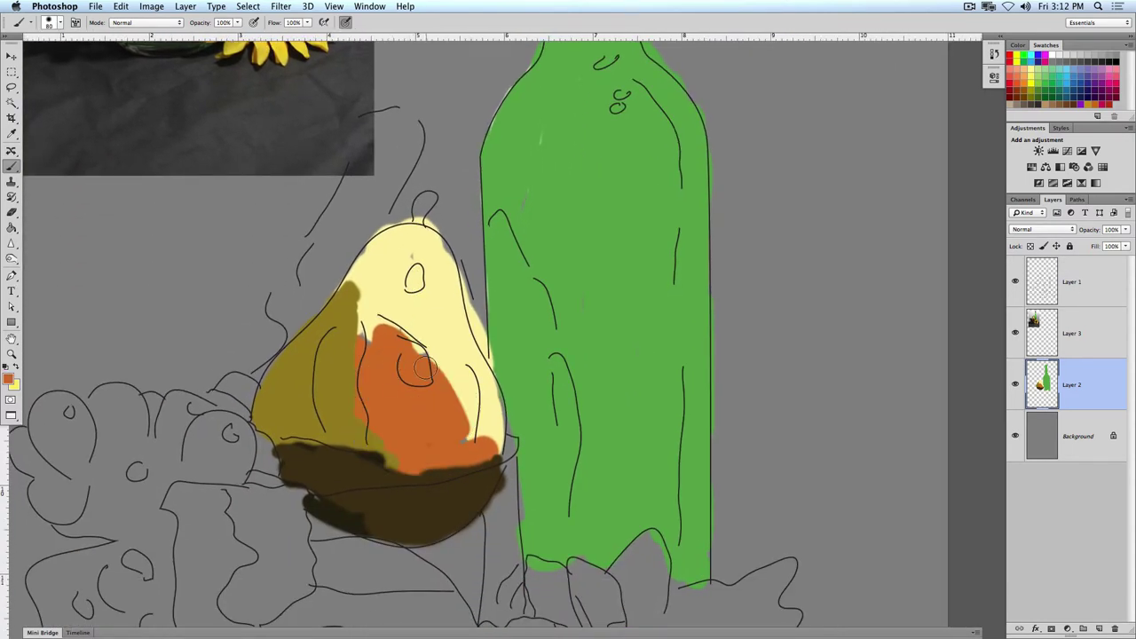
left_click(487, 484, "alt")
left_click(320, 495)
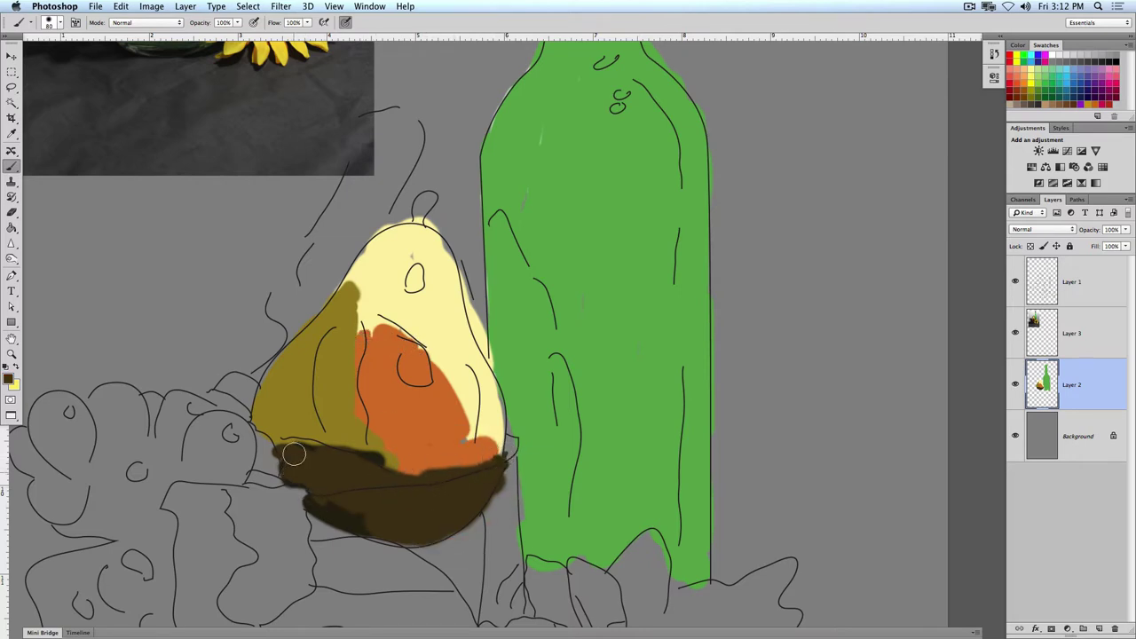
Erase the green overspill along the left edge of the bottle's neck and resample the bottle's green for the brush
mouse_move(405, 147)
left_mouse_down()
mouse_move(440, 384)
mouse_move(485, 383)
left_mouse_up()
mouse_move(451, 232)
left_mouse_down()
mouse_move(363, 363)
mouse_move(436, 414)
left_mouse_up()
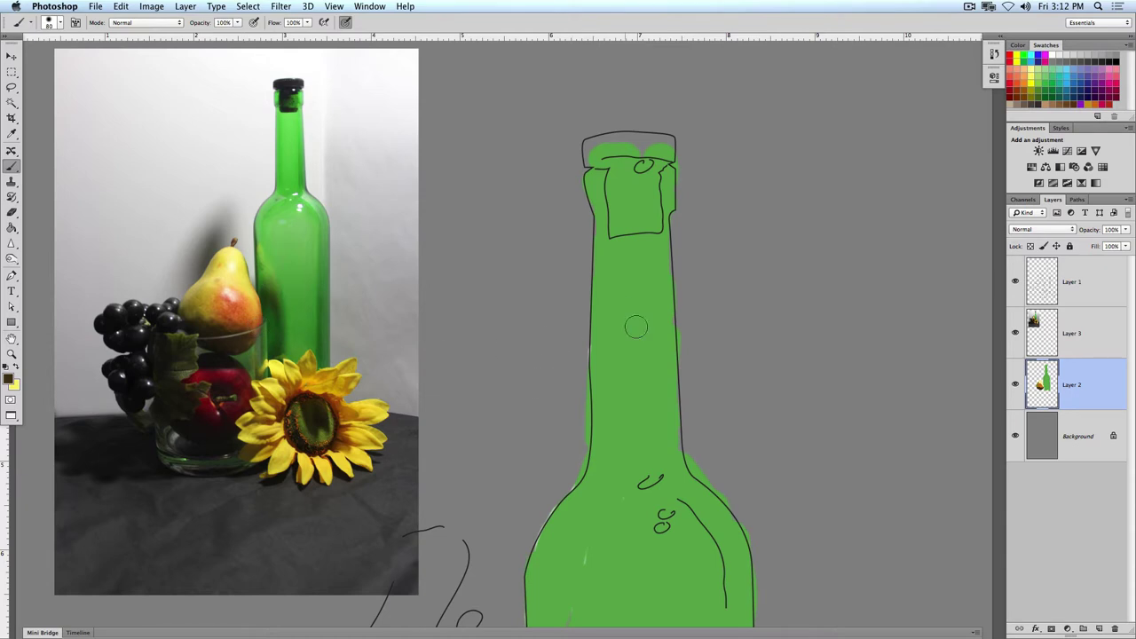
left_click(11, 212)
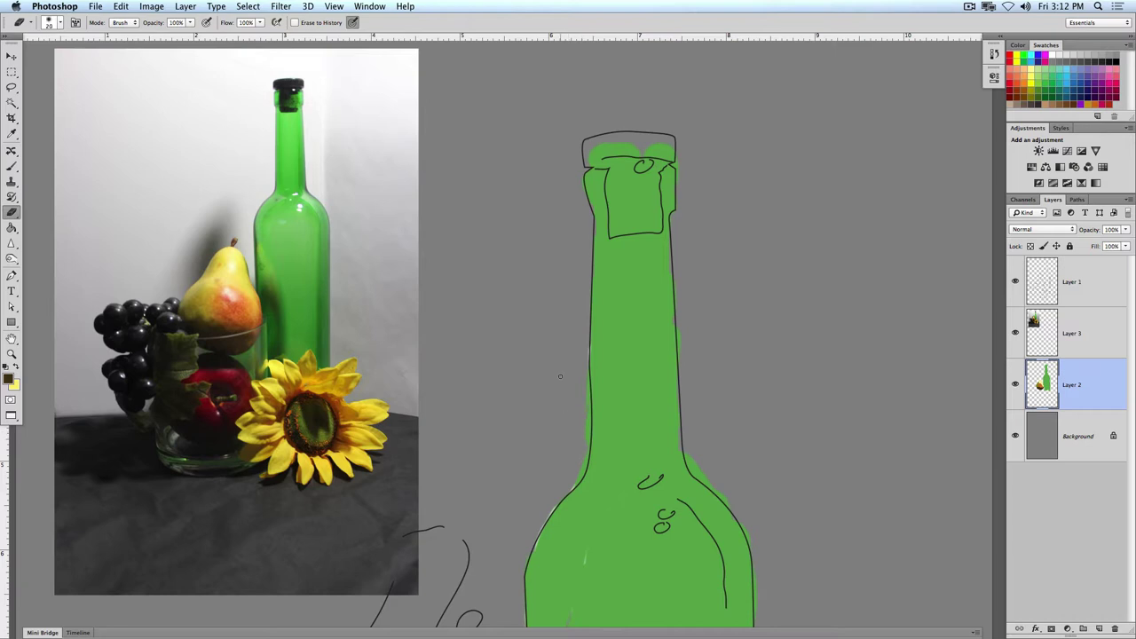
left_click(4, 166)
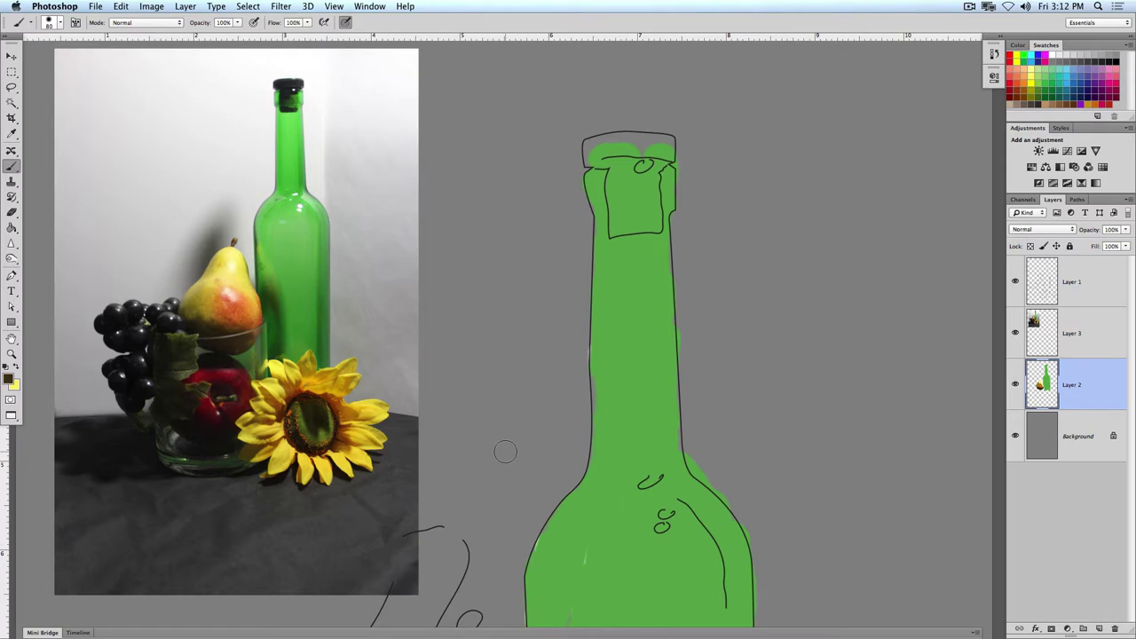
left_click_drag(603, 394, 596, 388)
key("ctrl+z")
left_click(604, 379, "alt")
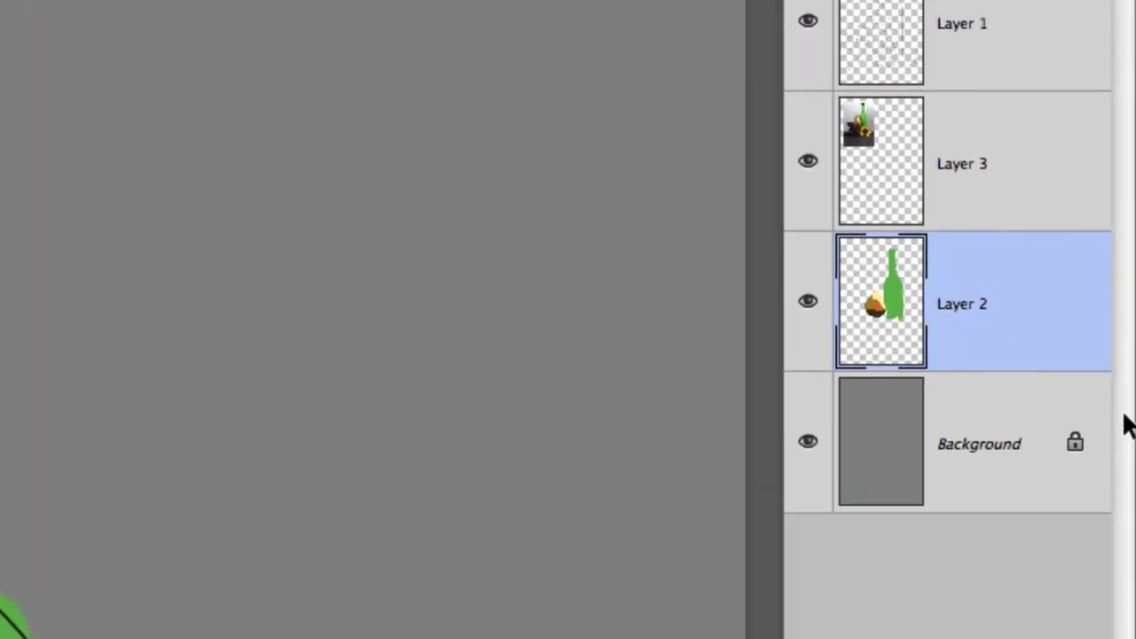
Add a new layer clipped to Layer 2 and sample the dark green from the right edge of the photo's bottle
left_click(1098, 629)
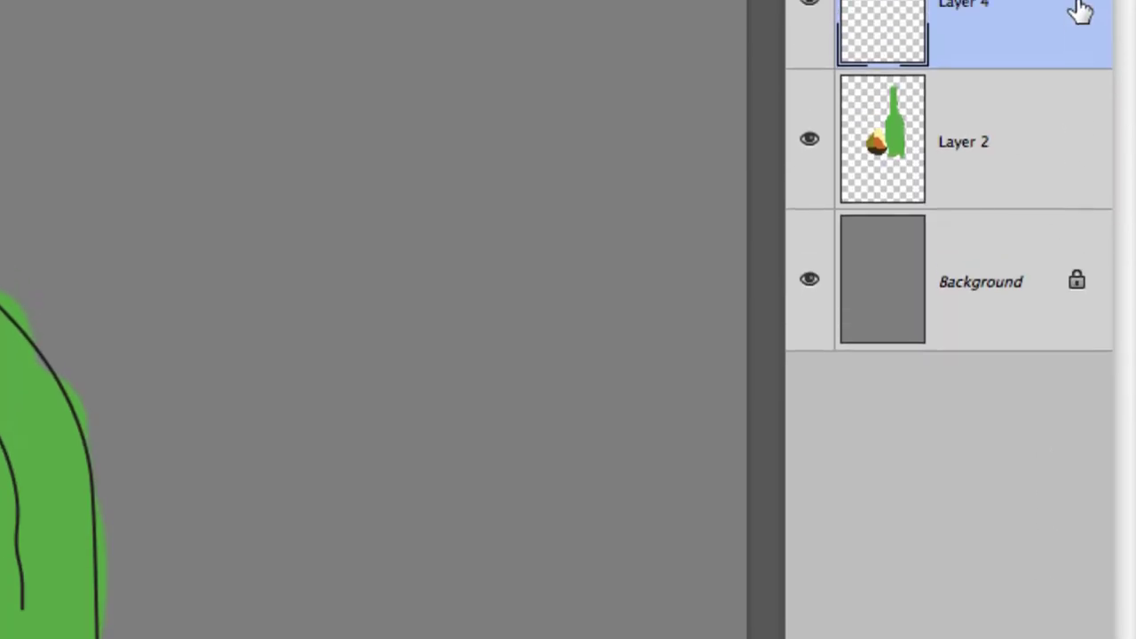
left_click(1021, 186, "alt")
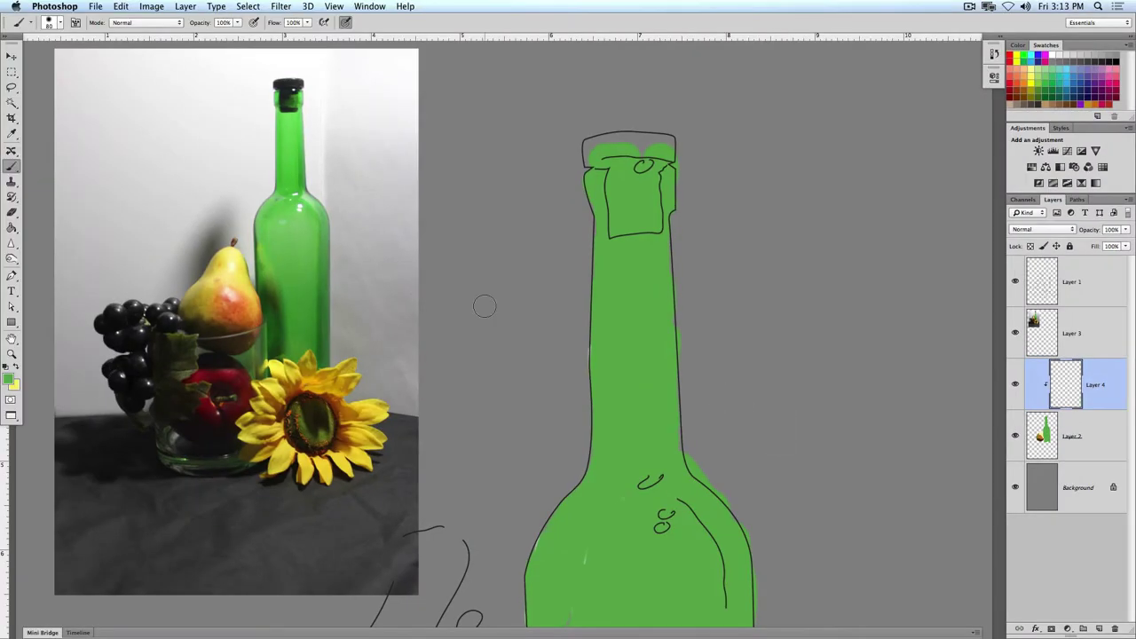
left_click(327, 280, "alt")
left_click_drag(328, 279, 328, 369)
Set the brush size to 175 and opacity to 20%, try a dark green stroke up the bottle's lower right edge, and undo it
left_click_drag(623, 410, 542, 236)
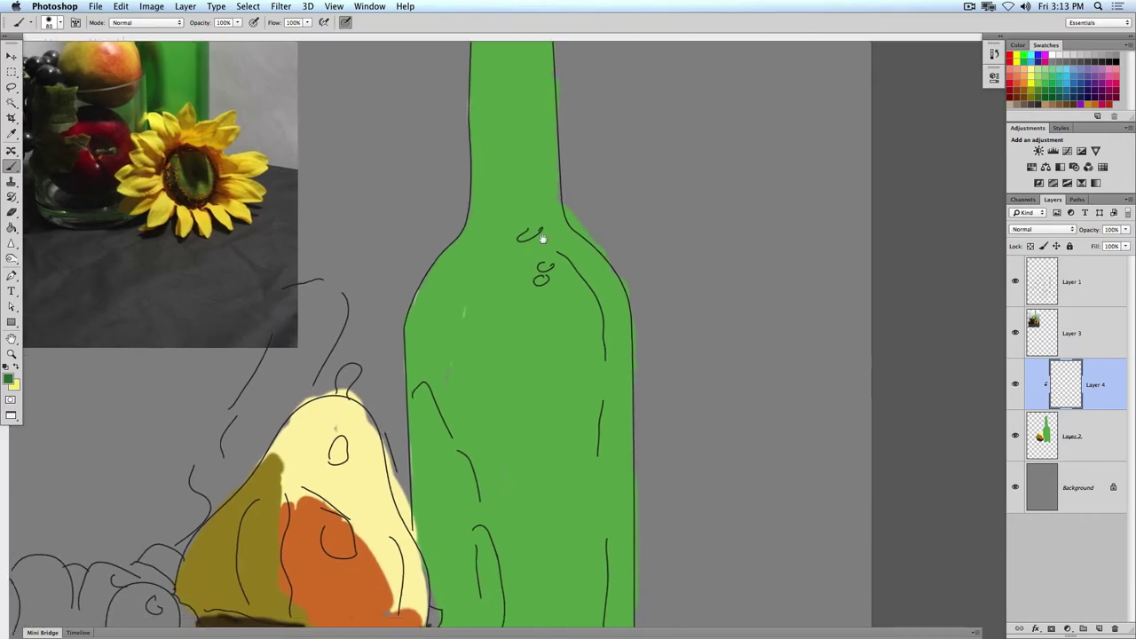
left_click_drag(600, 411, 499, 222)
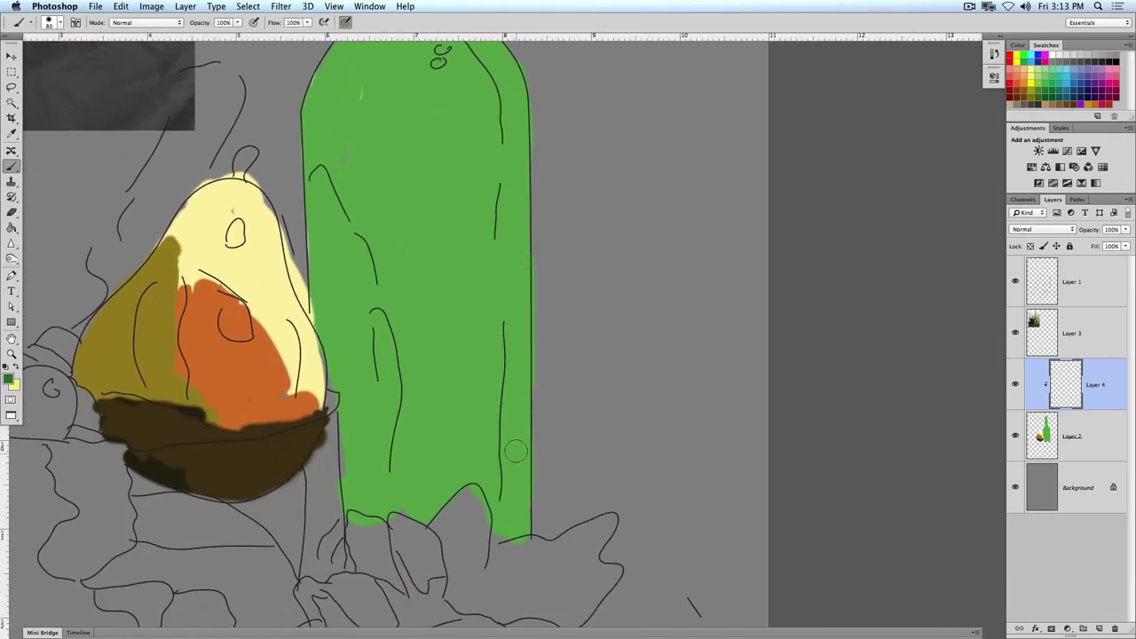
key("bracketright")
key("bracketright")
key("bracketright")
key("bracketright")
key("bracketright")
key("bracketright")
key("bracketright")
key("bracketright")
key("bracketright")
key("bracketleft")
key("bracketleft")
key("bracketleft")
key("bracketleft")
key("bracketleft")
key("2")
mouse_move(524, 528)
left_mouse_down()
mouse_move(531, 228)
mouse_move(518, 454)
mouse_move(528, 389)
left_mouse_up()
key("super+alt+z")
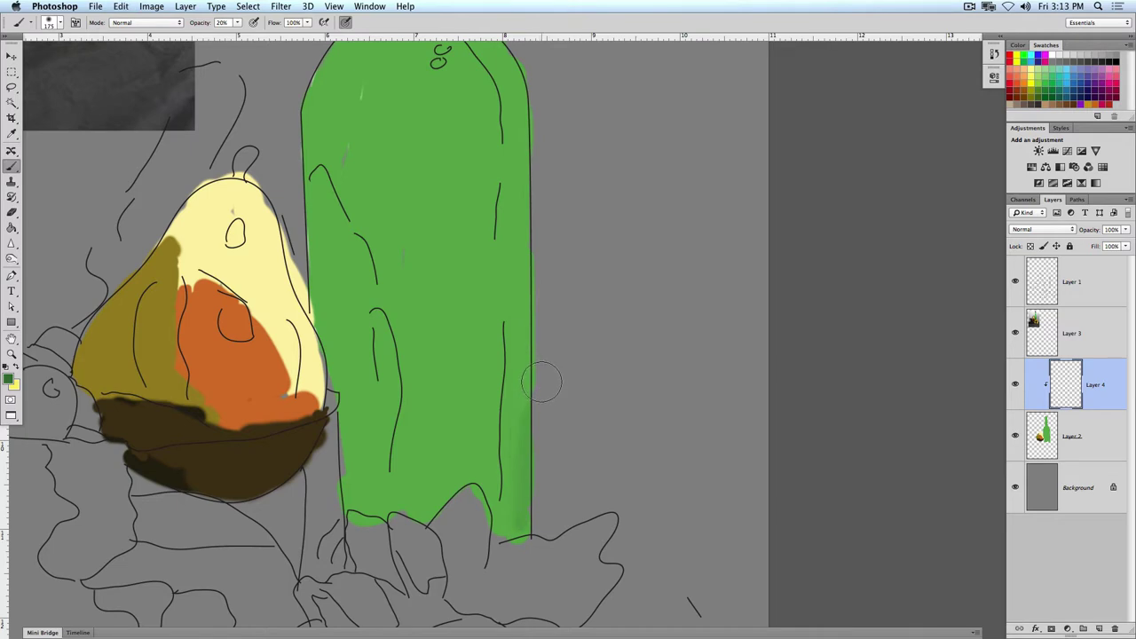
key("super+alt+z")
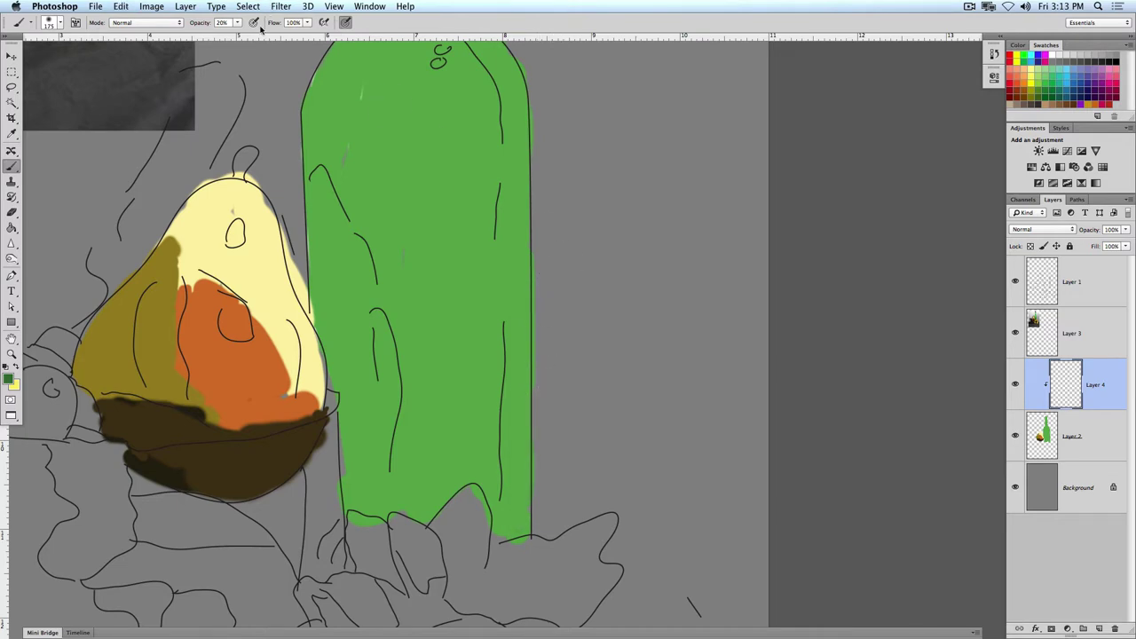
Switch pen pressure from brush size to opacity and shade the bottle's lower right side dark green with a size 400 brush
left_click(342, 21)
key("]")
key("]")
key("]")
key("]")
key("]")
key("]")
key("]")
left_click_drag(547, 517, 549, 388)
left_click_drag(542, 461, 538, 267)
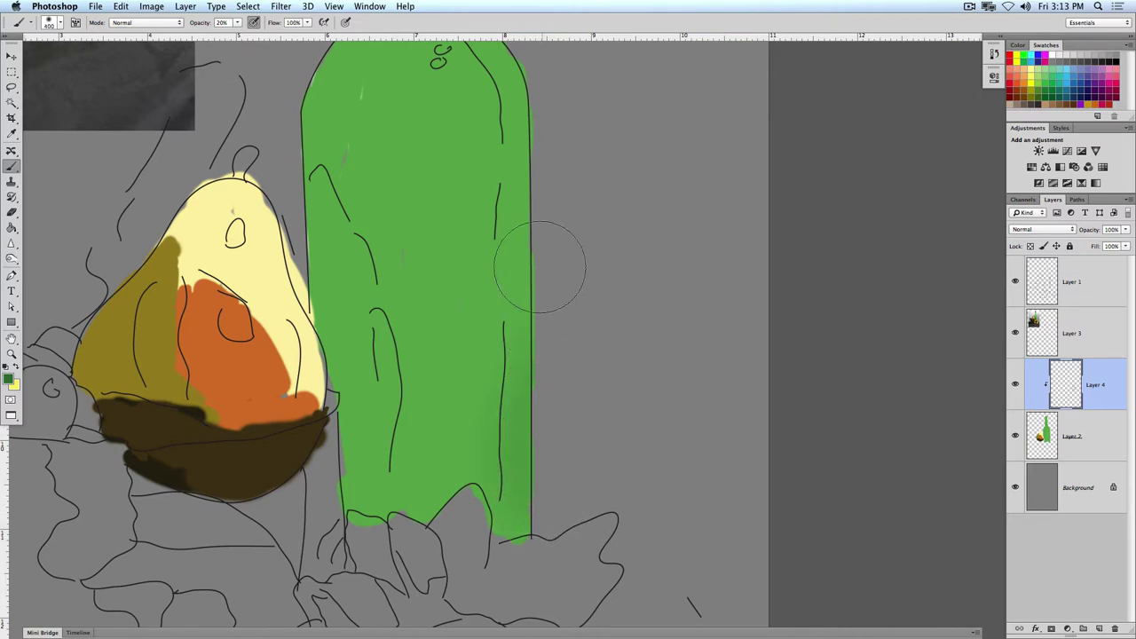
mouse_move(553, 525)
left_mouse_down()
mouse_move(555, 278)
mouse_move(558, 315)
left_mouse_up()
Reduce the brush size to 200 and deepen the dark green shading along the bottle's right edge up to the shoulder
key("[")
key("[")
key("[")
key("[")
key("[")
key("[")
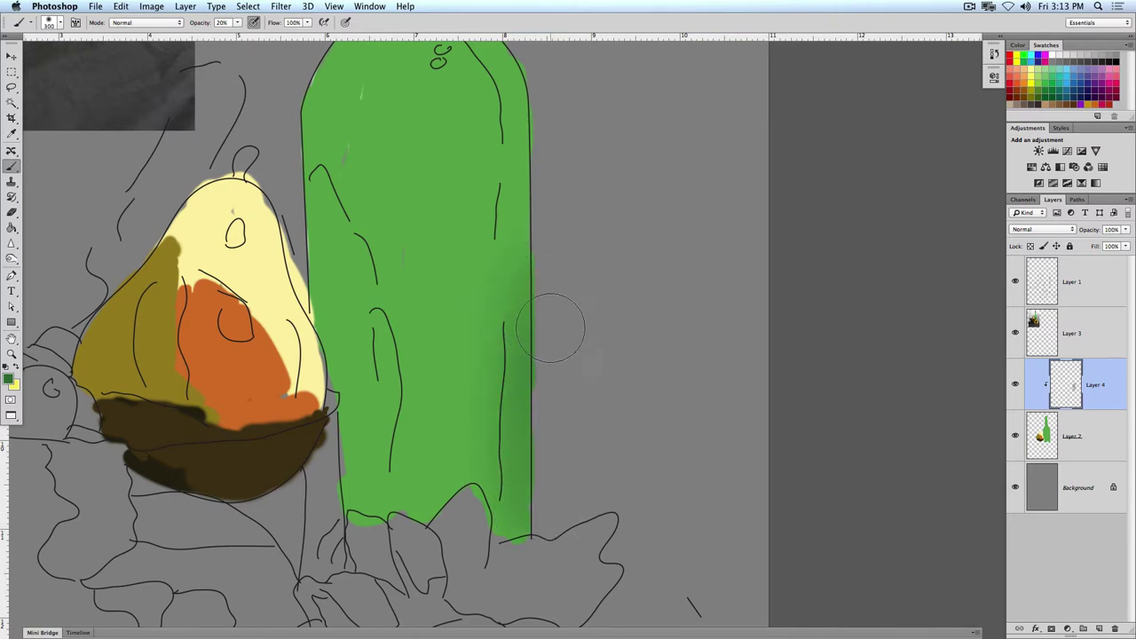
left_click_drag(532, 537, 538, 346)
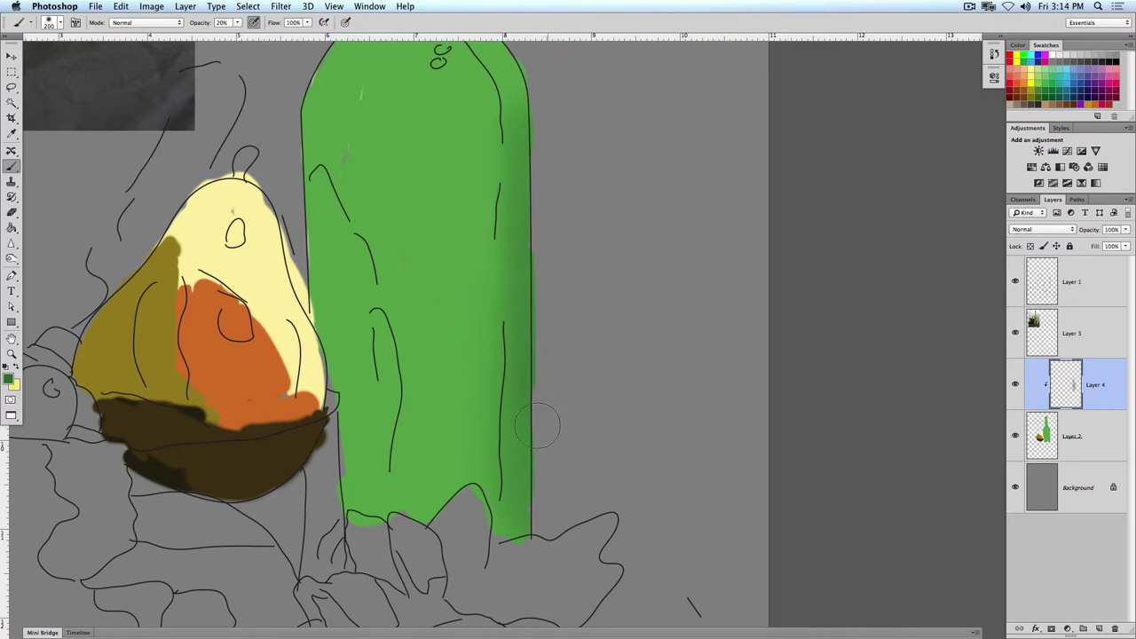
mouse_move(526, 382)
left_mouse_down()
mouse_move(528, 524)
mouse_move(529, 397)
left_mouse_up()
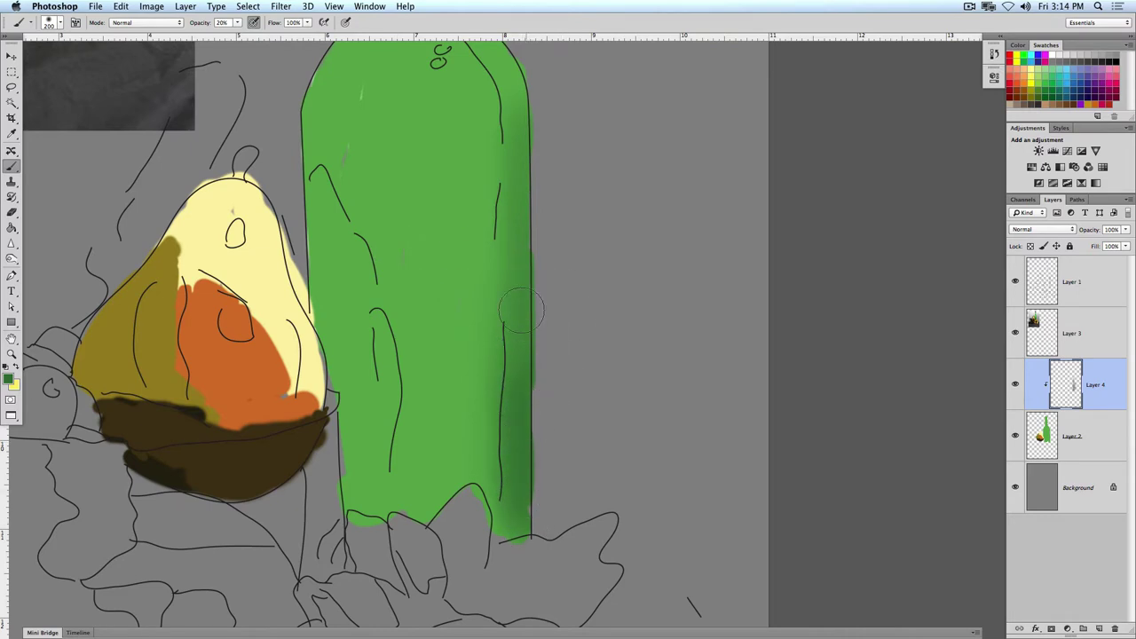
key("super+minus")
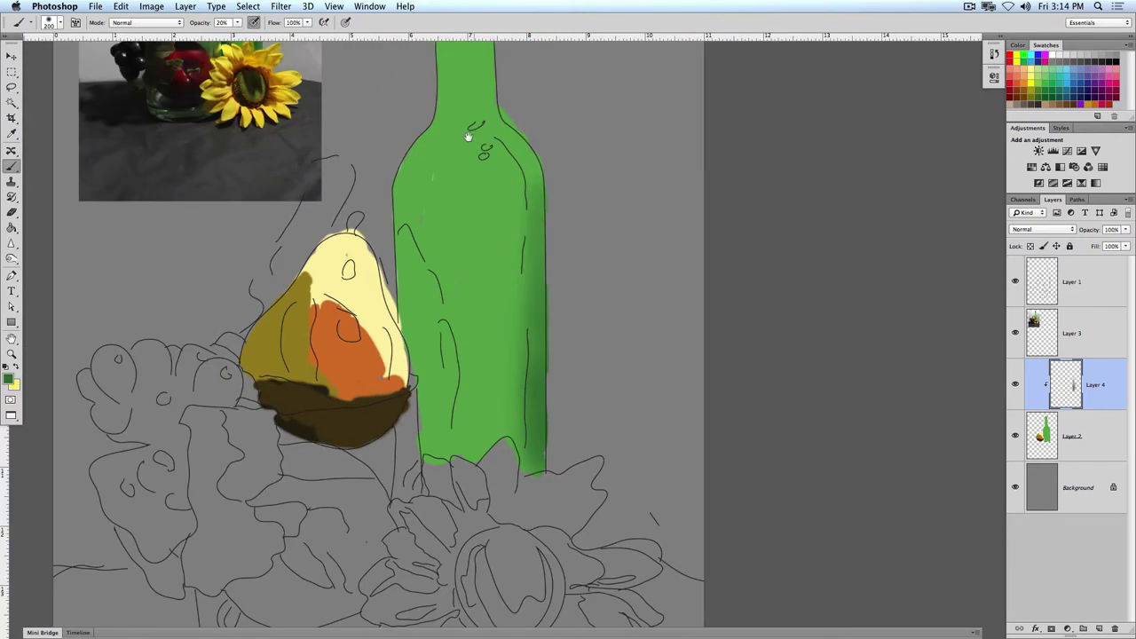
Reduce the brush size to 175 and extend the dark green shading up the bottle's right edge to the shoulder
left_click_drag(468, 136, 456, 305)
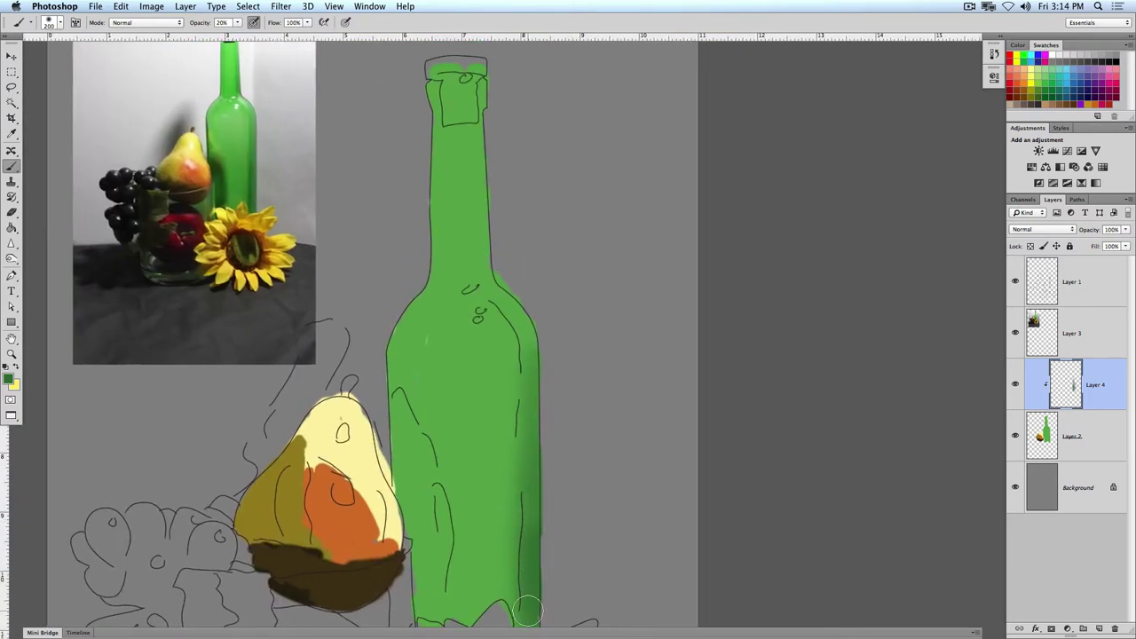
scroll(532, 517, "down", 5)
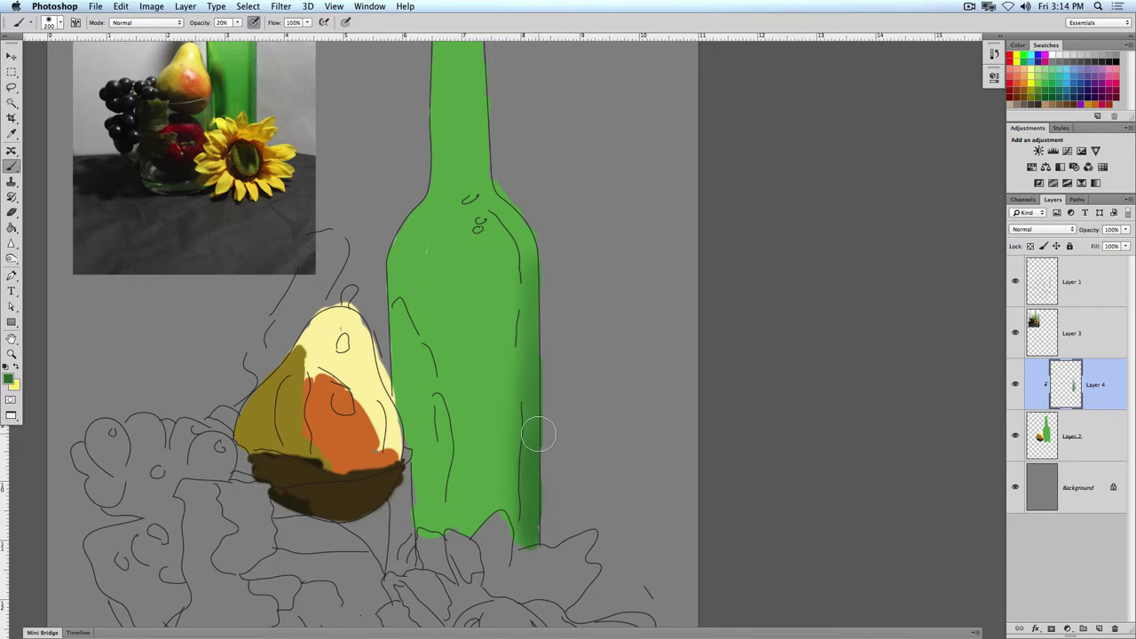
key("bracketleft")
scroll(559, 293, "up", 4)
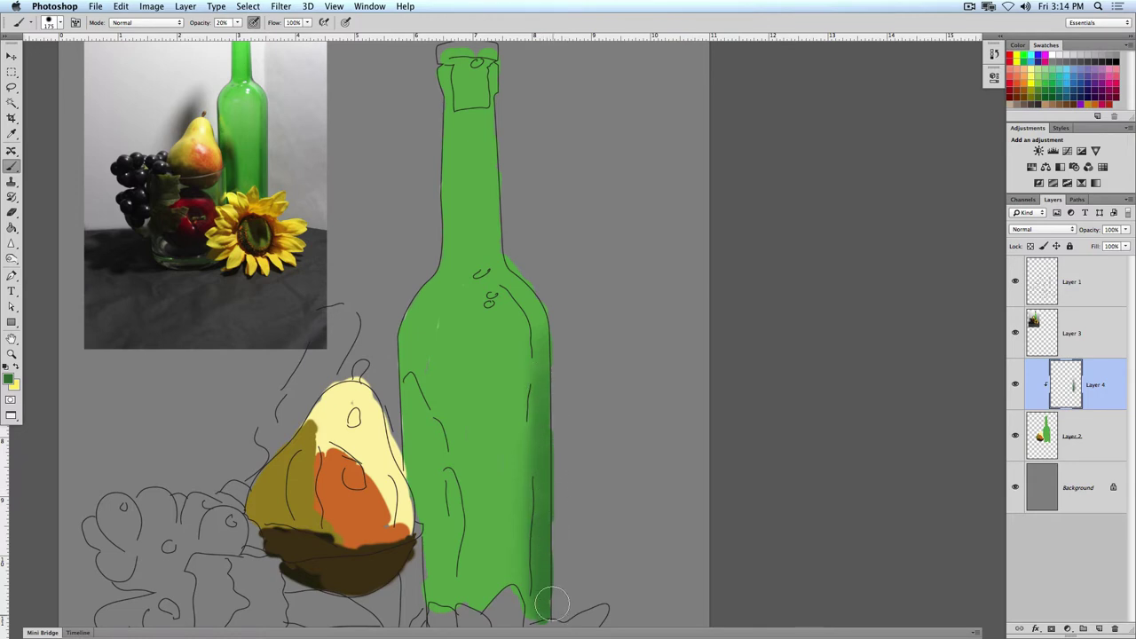
mouse_move(551, 597)
left_mouse_down()
mouse_move(551, 339)
mouse_move(550, 483)
mouse_move(546, 385)
left_mouse_up()
left_click_drag(557, 417, 543, 341)
left_click_drag(538, 251, 560, 407)
Sample the lighter green from the photo's bottle shoulder and paint it along the painted bottle's right shoulder
left_click(273, 169, "alt")
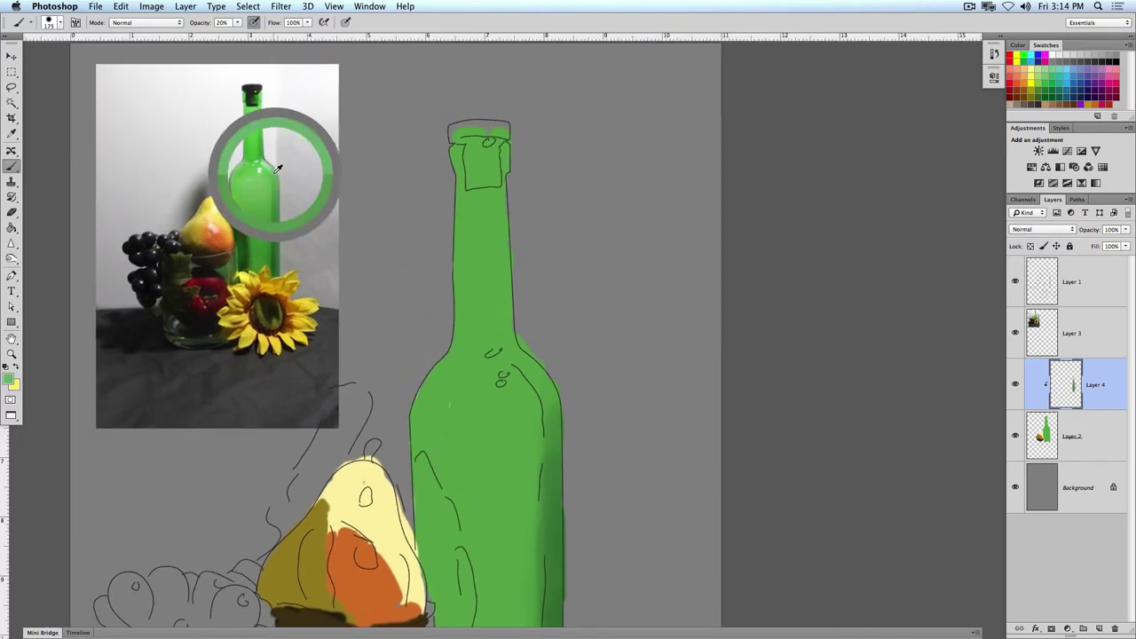
mouse_move(544, 371)
left_mouse_down()
mouse_move(564, 392)
mouse_move(563, 470)
mouse_move(553, 391)
mouse_move(561, 480)
left_mouse_up()
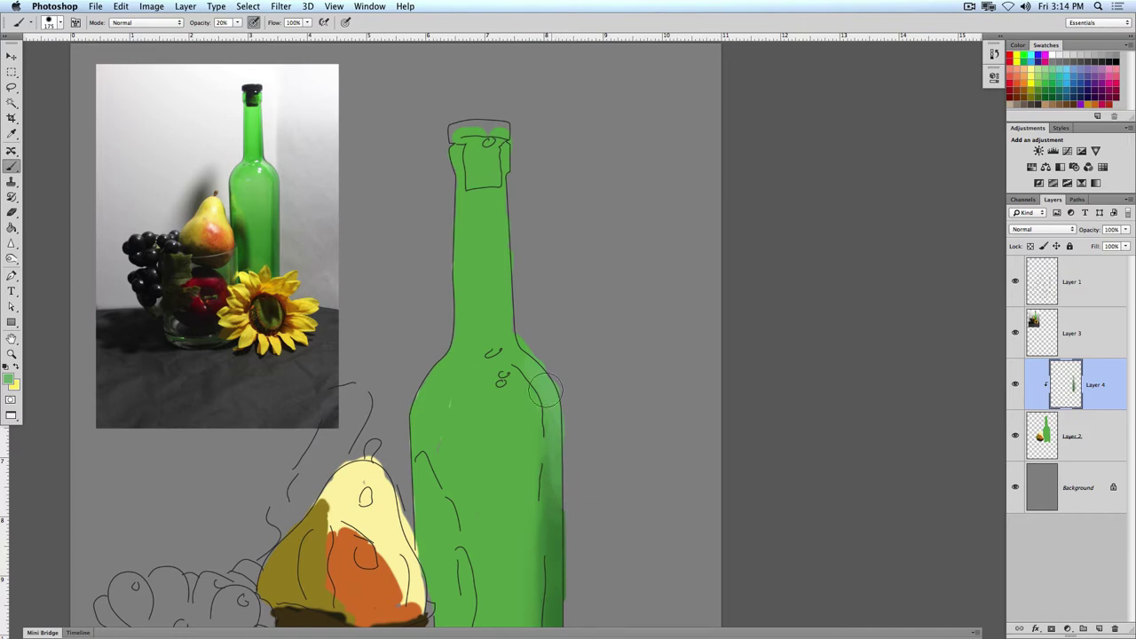
mouse_move(545, 388)
left_mouse_down()
mouse_move(540, 371)
mouse_move(560, 417)
mouse_move(566, 499)
left_mouse_up()
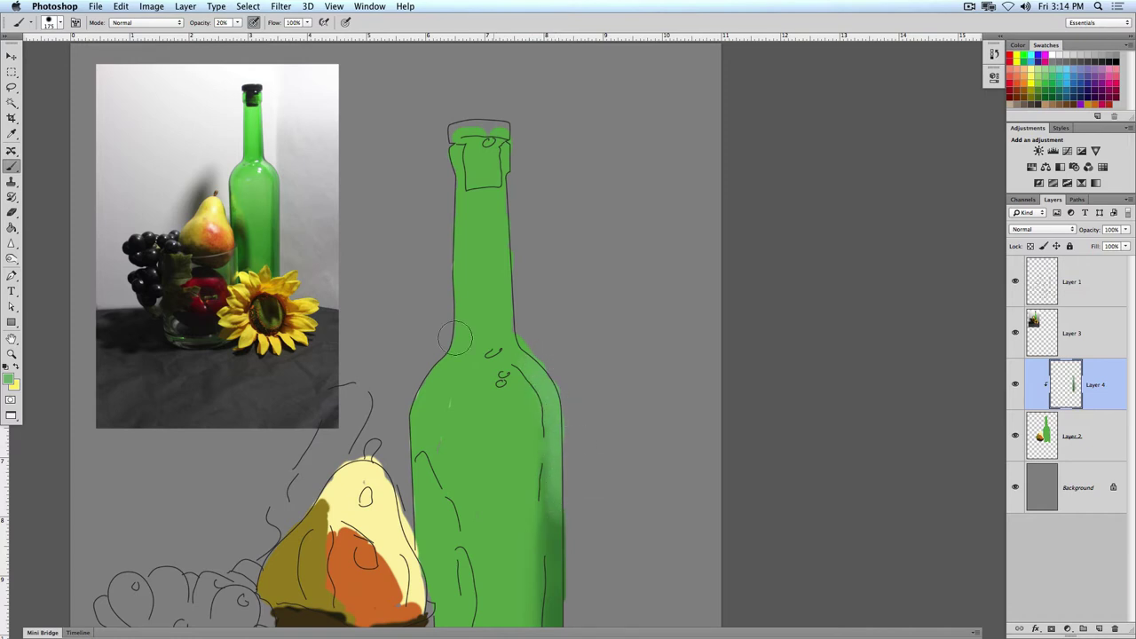
Sample the saturated green from the photo's bottle neck and shade the right side of the painted neck down to the shoulder
left_click(263, 139, "alt")
mouse_move(521, 336)
left_mouse_down()
mouse_move(504, 325)
mouse_move(515, 302)
mouse_move(527, 313)
left_mouse_up()
left_click(265, 144, "alt")
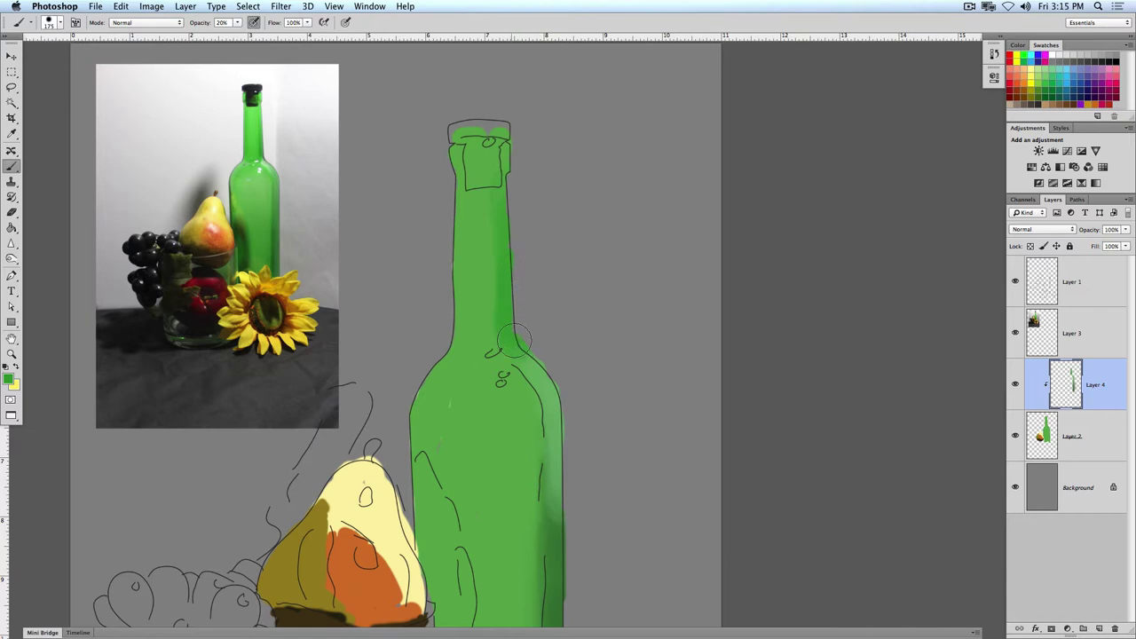
Toggle the line art and reference photo layers off and on to examine the bottle's shading
left_click_drag(567, 297, 603, 264)
left_click(1016, 281)
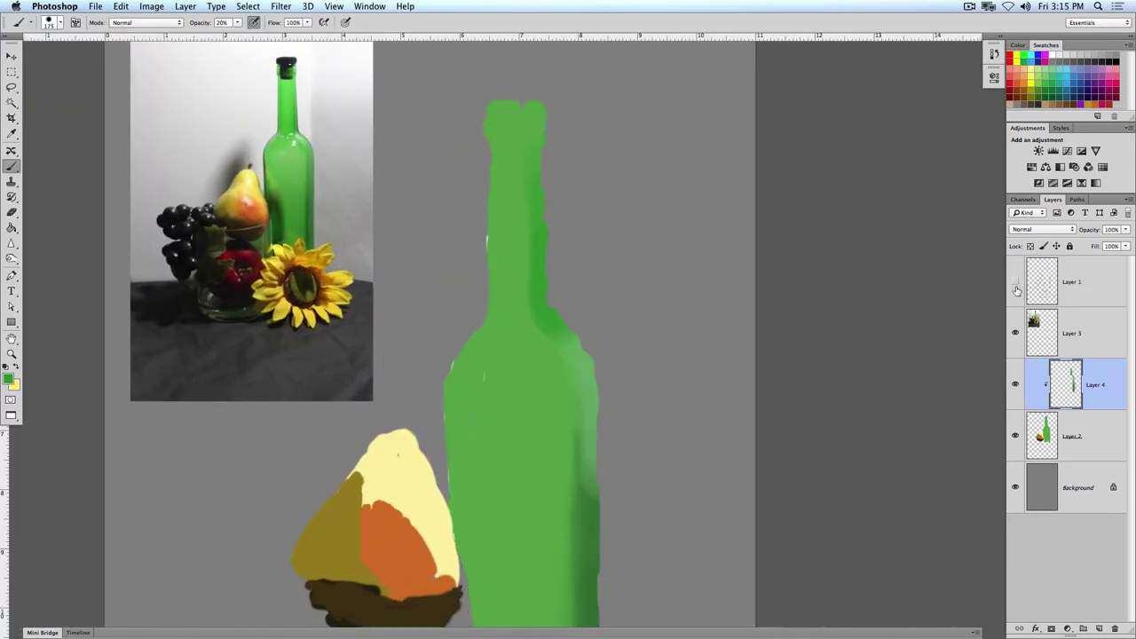
mouse_move(598, 307)
left_mouse_down()
mouse_move(577, 251)
mouse_move(557, 246)
left_mouse_up()
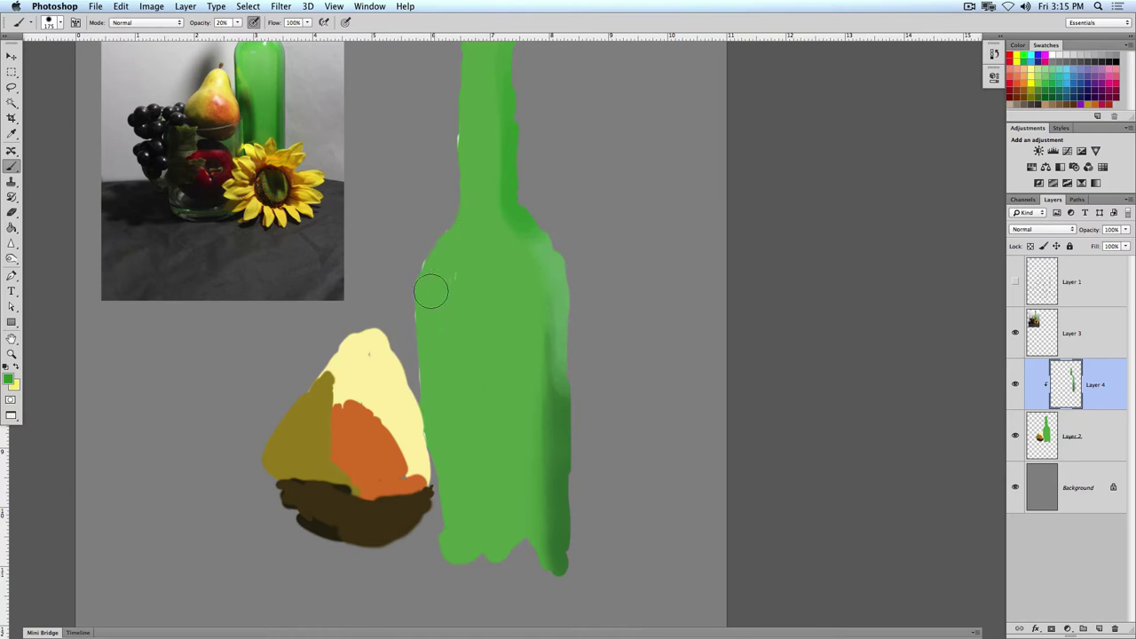
left_click(1014, 333)
left_click(1015, 334)
left_click(1015, 283)
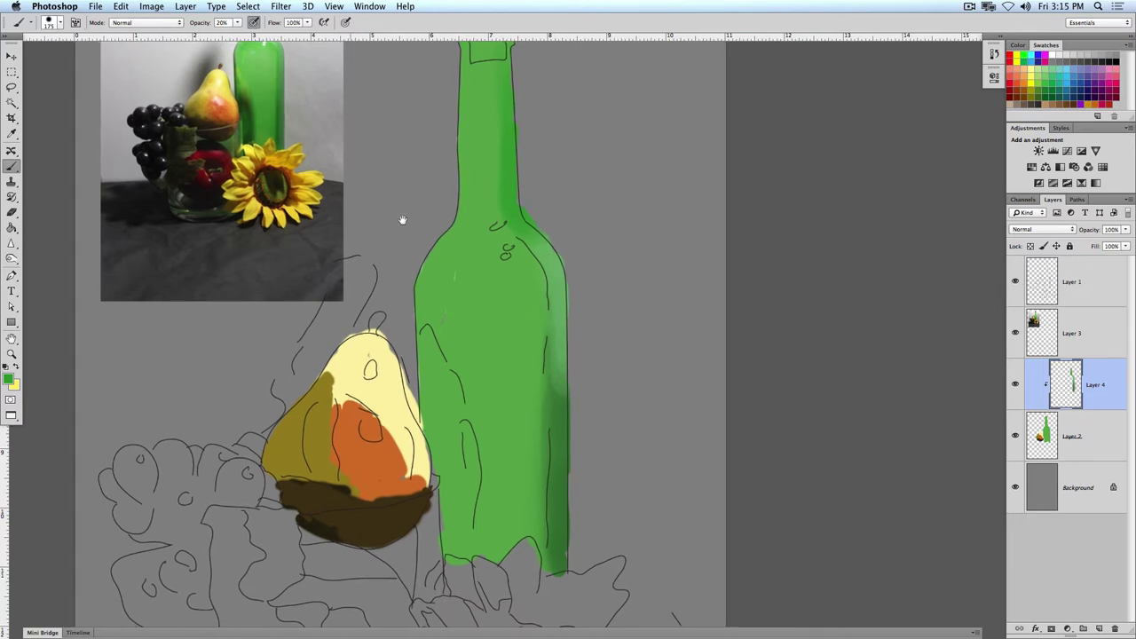
Sample the pale pink highlight from the photo's pear and paint it on the orange patch at 100% opacity with a size 70 brush
left_click_drag(336, 197, 473, 252)
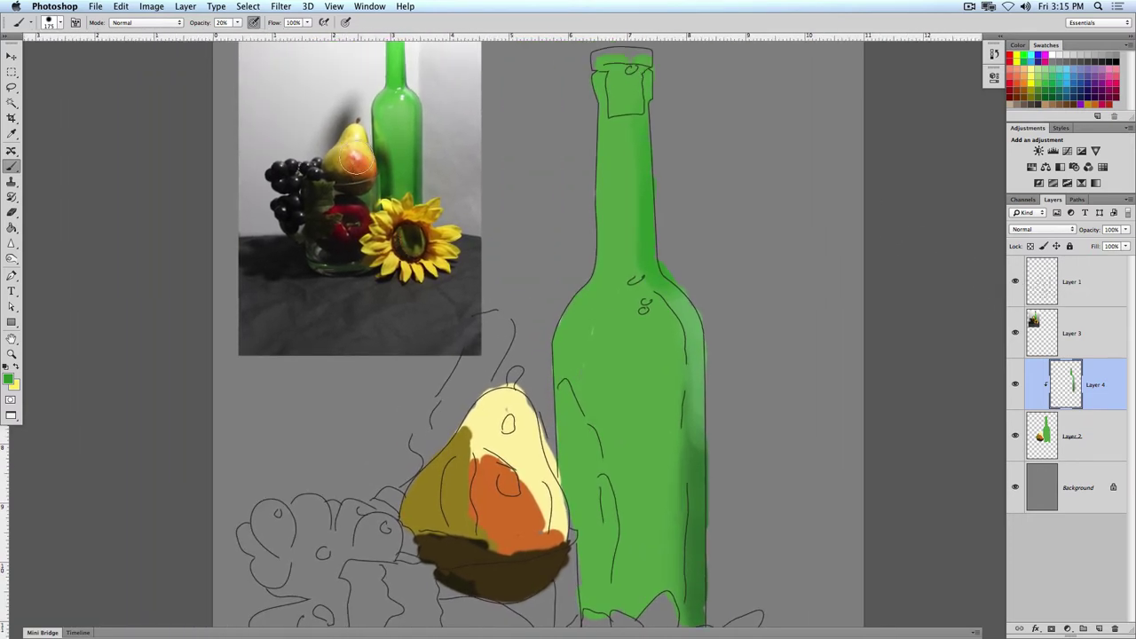
key("super+equal")
left_click_drag(449, 233, 476, 250)
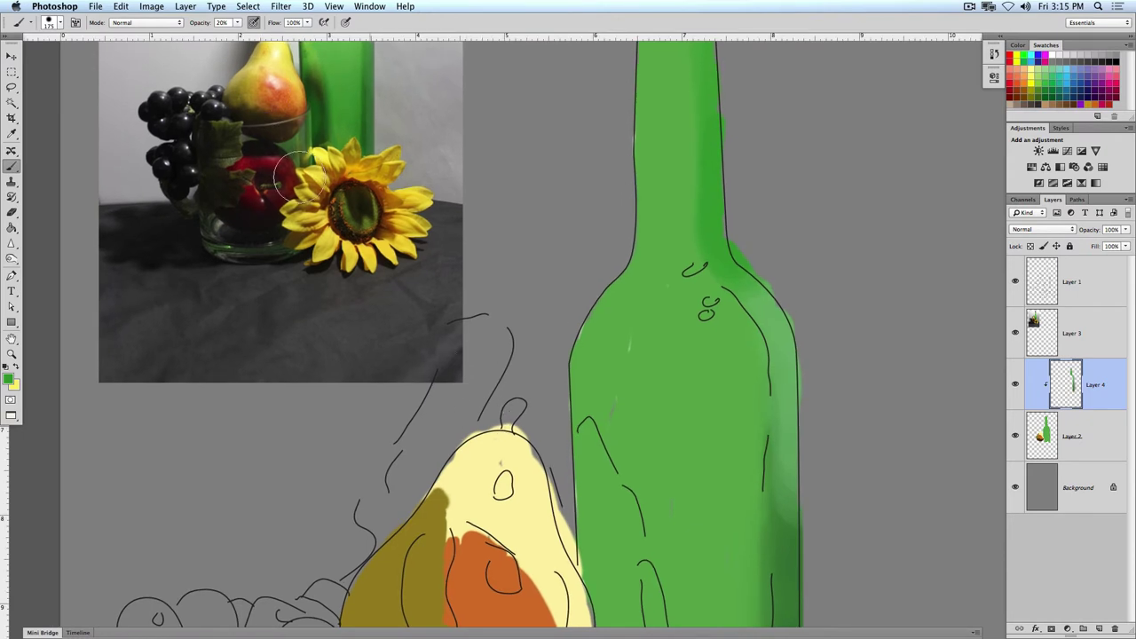
left_click(267, 84, "alt")
left_click_drag(504, 499, 511, 430)
key("super+r")
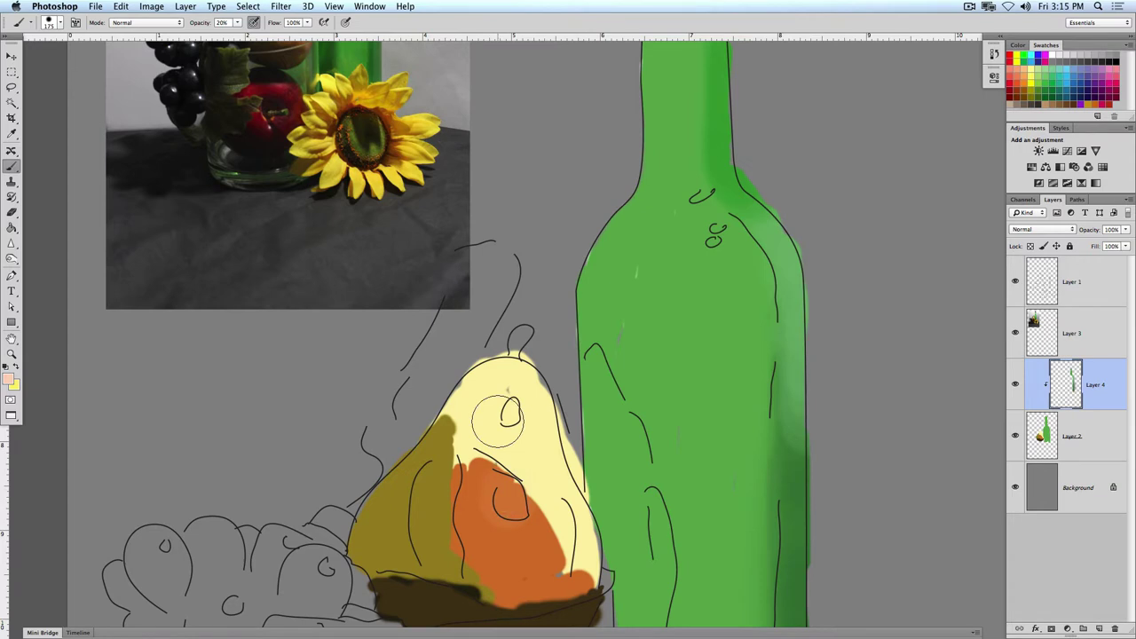
key("7")
left_click_drag(503, 499, 504, 491)
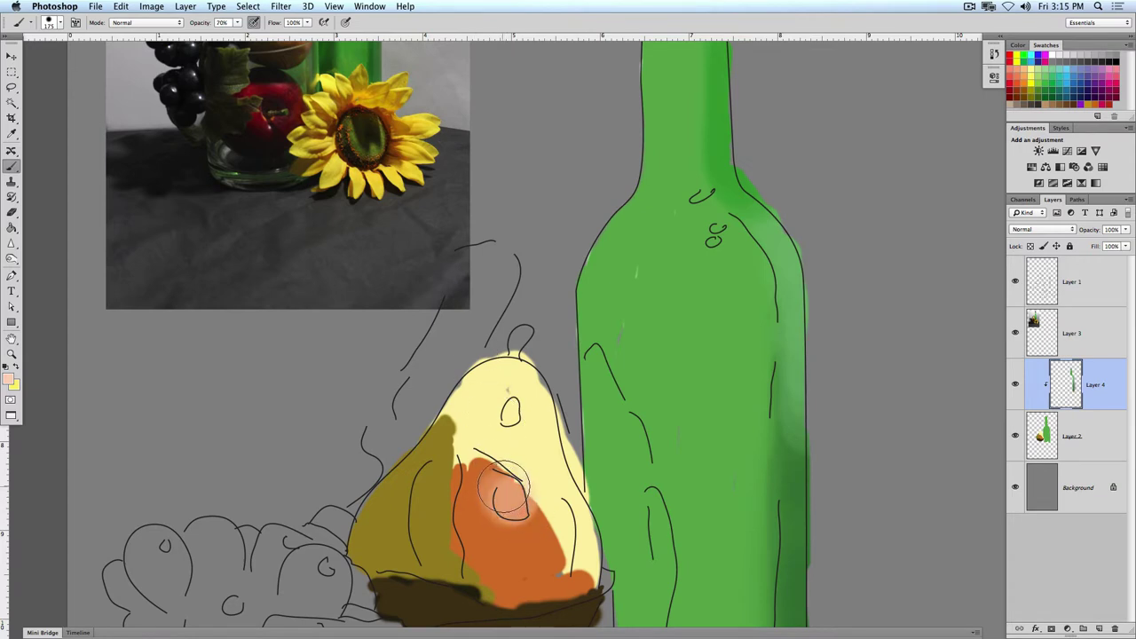
key("super+z")
key("0")
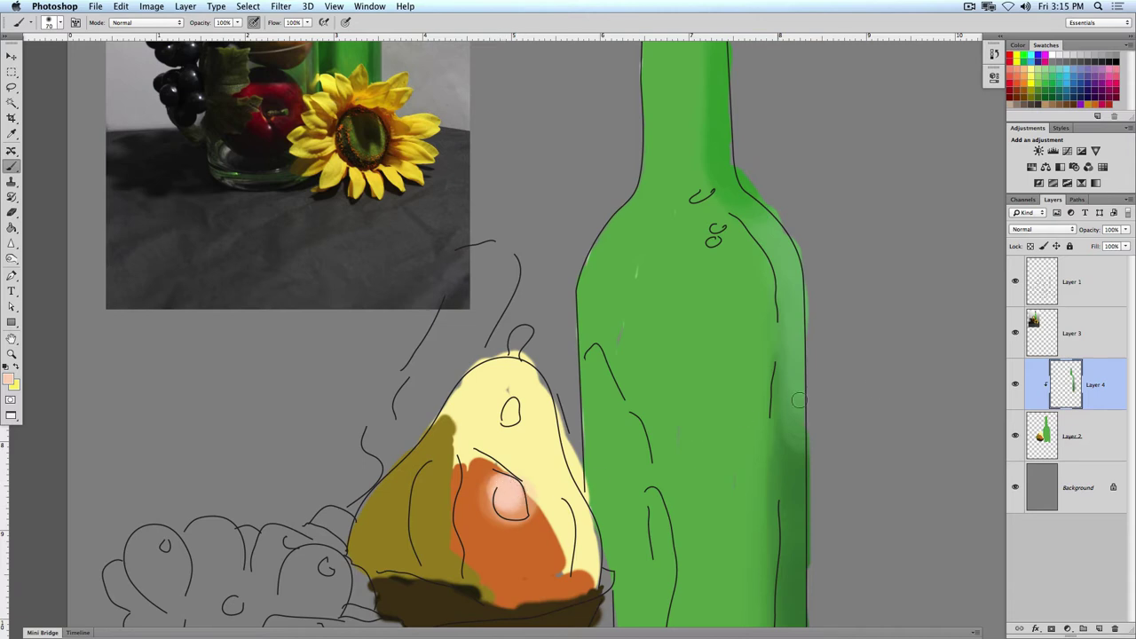
Select Layer 2, sample orange from the photo's pear, and soften the orange patch's left edge with a size 60 brush
left_click(1043, 435)
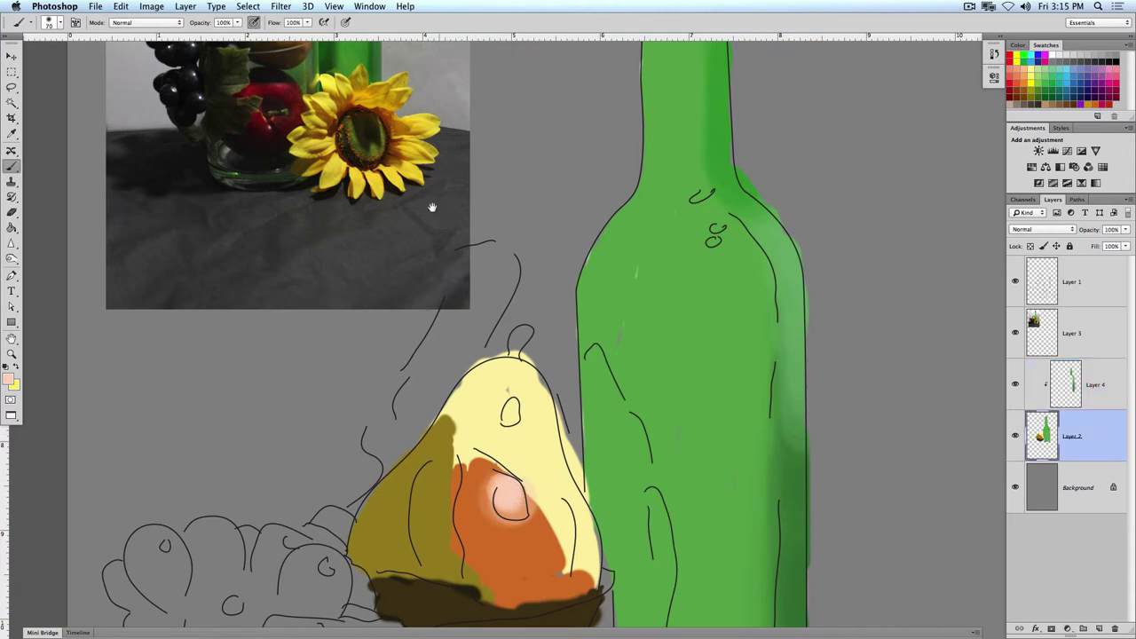
left_click_drag(432, 207, 343, 161)
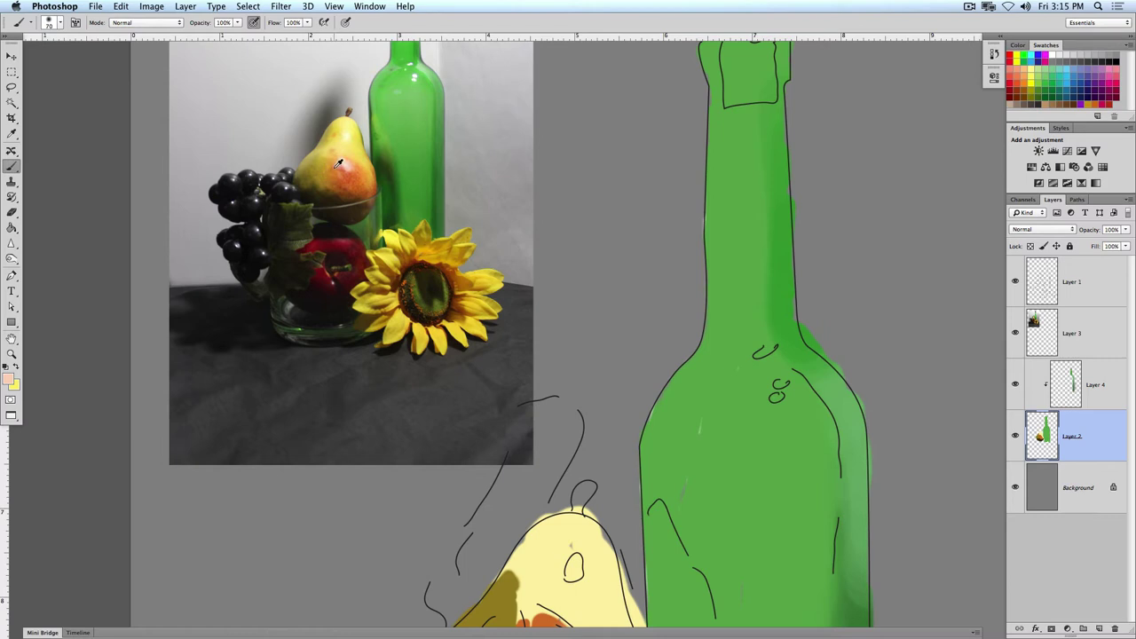
left_click(339, 163, "alt")
scroll(479, 355, "down", 5)
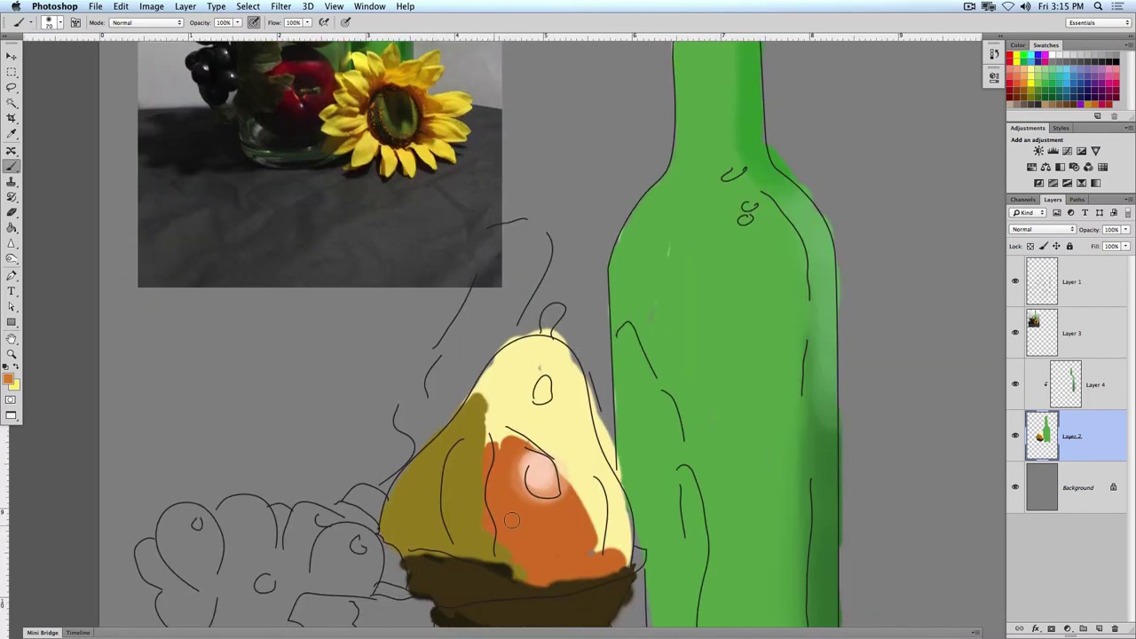
key("[")
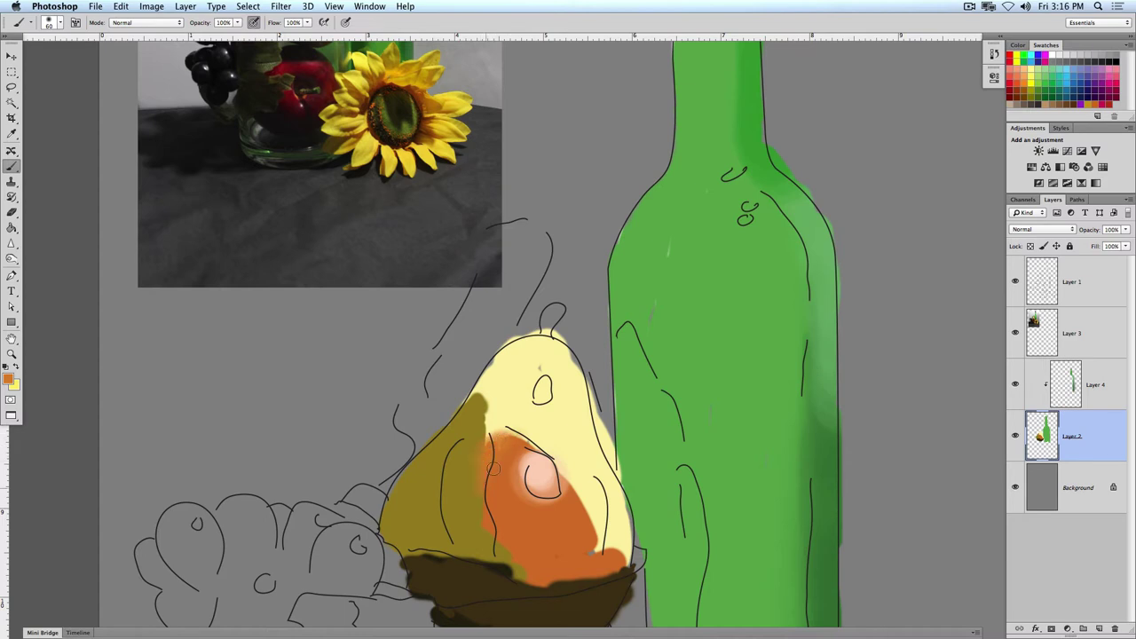
Sample the pear's pale yellow and blend it over the orange patch's upper and right edges at 40% opacity
left_click(499, 402, "alt")
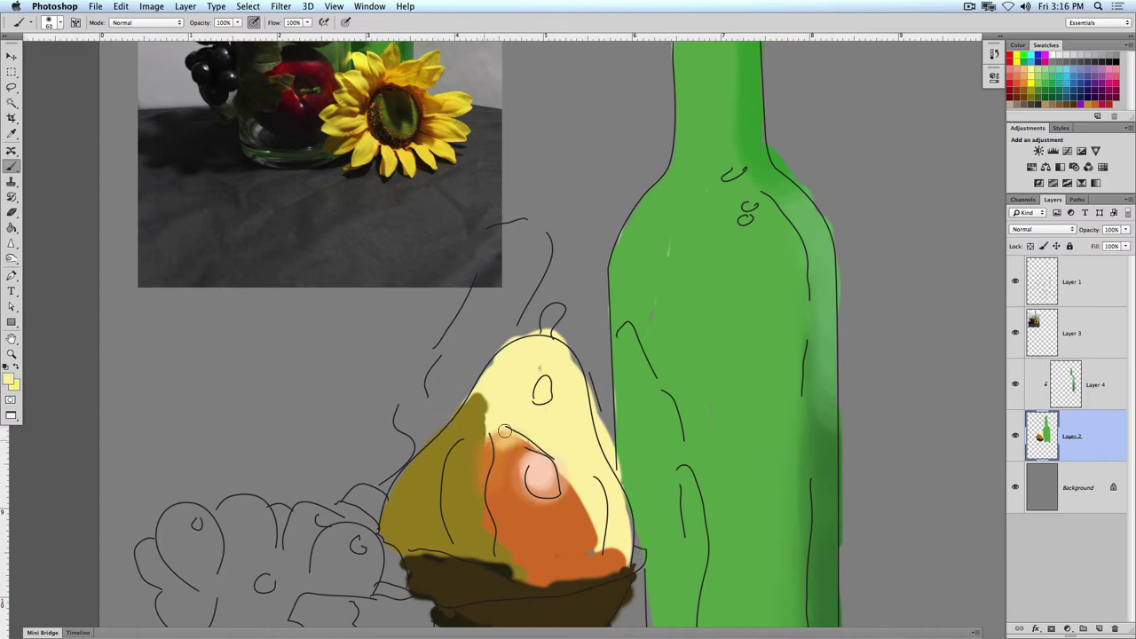
key("4")
left_click_drag(496, 438, 534, 449)
mouse_move(578, 483)
left_mouse_down()
mouse_move(596, 538)
mouse_move(570, 494)
mouse_move(578, 487)
mouse_move(586, 532)
mouse_move(569, 512)
mouse_move(589, 541)
mouse_move(559, 497)
mouse_move(584, 504)
mouse_move(599, 526)
left_mouse_up()
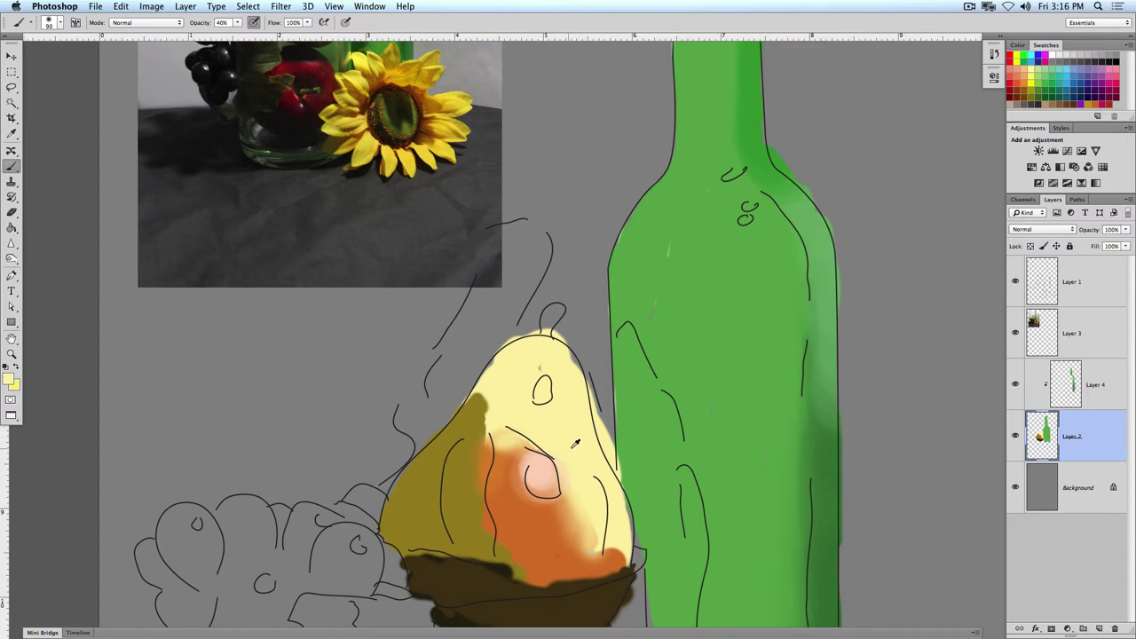
left_click(579, 449, "alt")
mouse_move(592, 527)
left_mouse_down()
mouse_move(590, 551)
mouse_move(602, 534)
mouse_move(621, 561)
left_mouse_up()
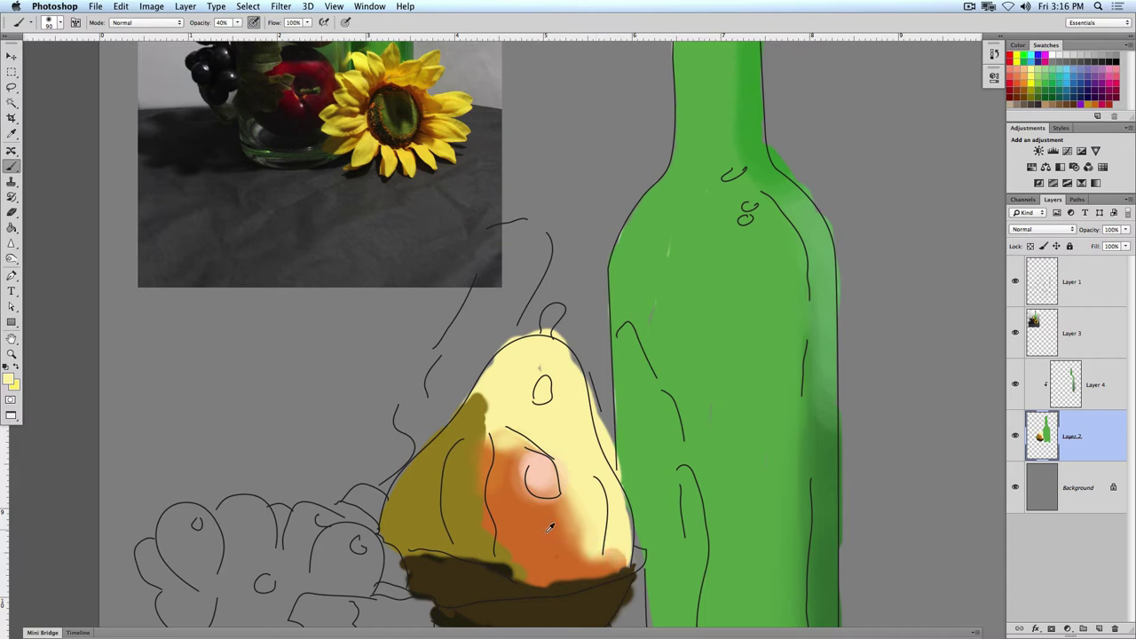
Sample the pear's orange and blend it outward into the yellow and olive areas with a size 200 brush
left_click(537, 530, "alt")
key("bracketright")
key("bracketright")
key("bracketright")
key("bracketright")
key("bracketright")
mouse_move(566, 503)
left_mouse_down()
mouse_move(544, 535)
mouse_move(594, 552)
mouse_move(531, 484)
mouse_move(491, 469)
mouse_move(502, 456)
mouse_move(563, 487)
mouse_move(519, 459)
mouse_move(548, 514)
mouse_move(527, 462)
mouse_move(510, 469)
mouse_move(522, 459)
mouse_move(501, 474)
mouse_move(498, 464)
mouse_move(510, 533)
mouse_move(498, 491)
left_mouse_up()
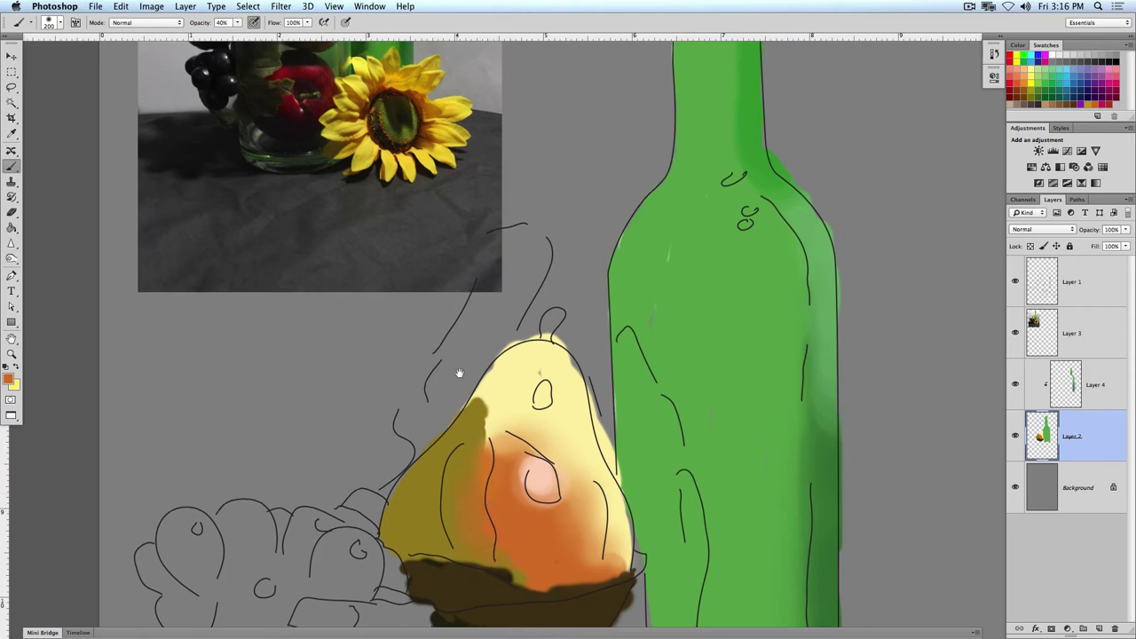
Sample the golden olive from the left side of the photo's pear and blend it over the painted pear's olive side
left_click_drag(458, 375, 483, 471)
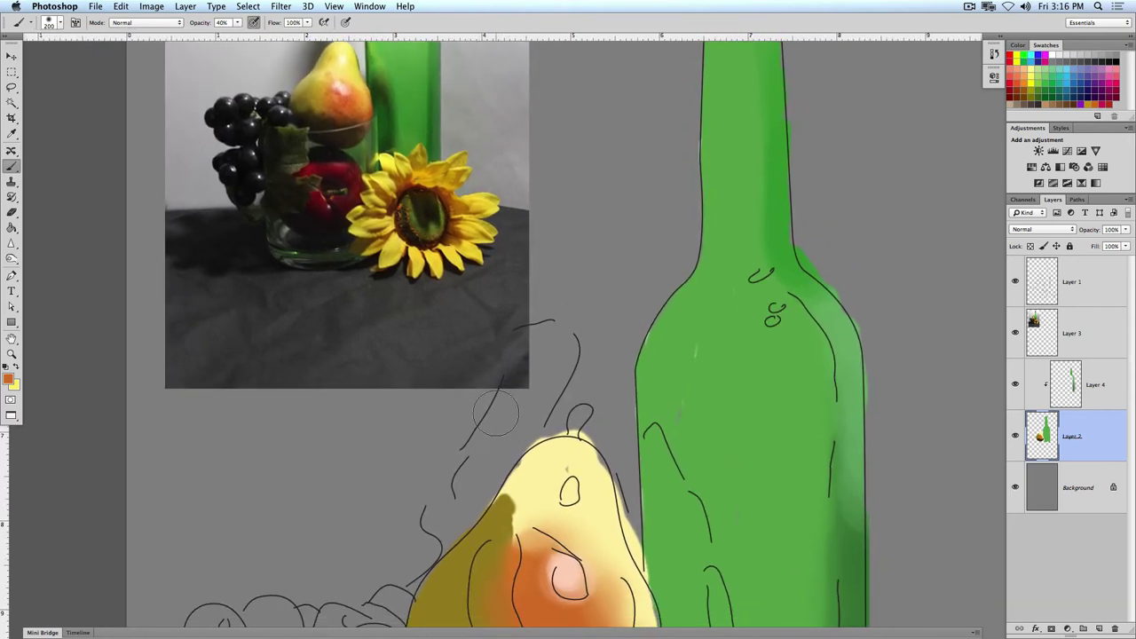
key("super+minus")
key("super+minus")
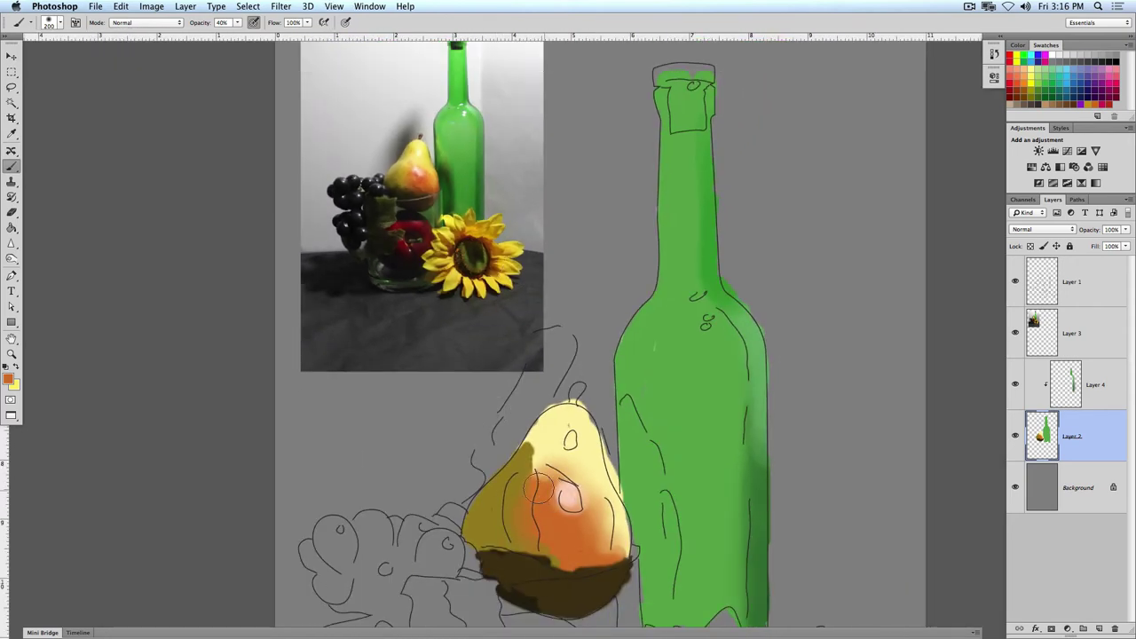
left_click(401, 172, "alt")
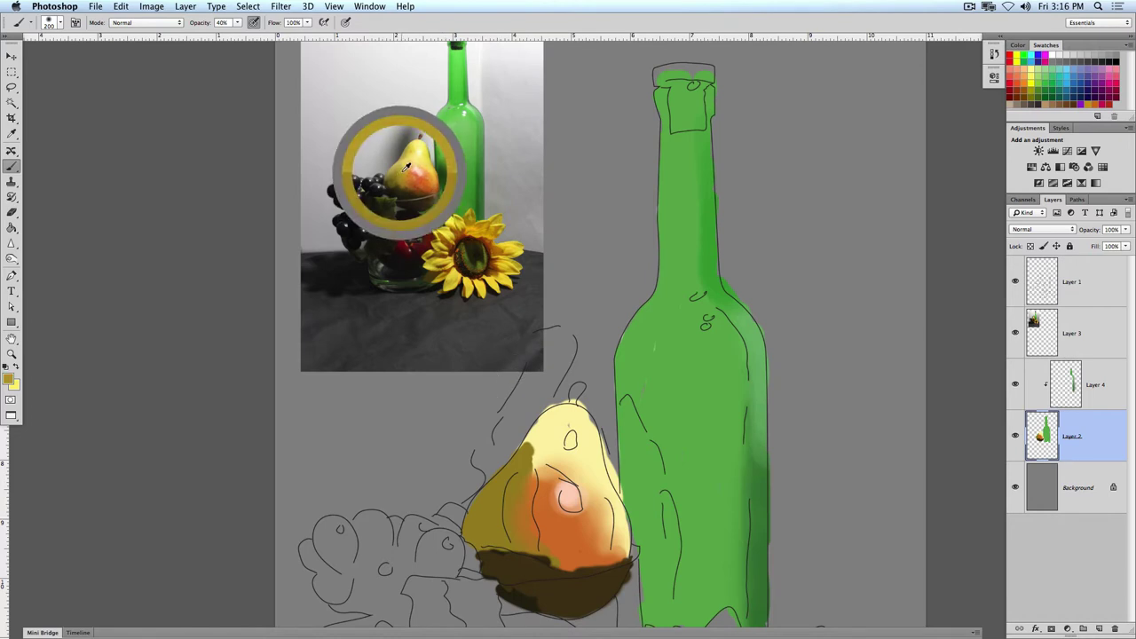
mouse_move(523, 475)
left_mouse_down()
mouse_move(531, 533)
mouse_move(520, 484)
mouse_move(555, 426)
left_mouse_up()
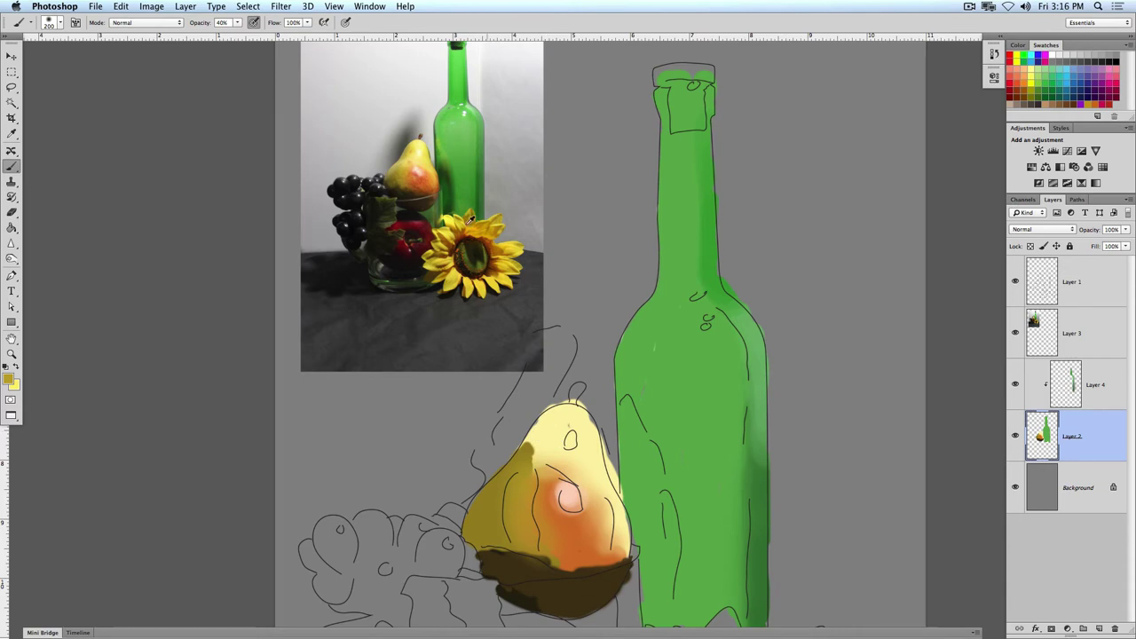
Sample bright yellow from the photo's pear, blend it over the painted pear's upper part, and reduce the brush size to 100
left_click(423, 153, "alt")
mouse_move(539, 436)
left_mouse_down()
mouse_move(528, 475)
mouse_move(551, 436)
mouse_move(528, 466)
mouse_move(533, 448)
mouse_move(562, 434)
mouse_move(506, 484)
mouse_move(547, 468)
left_mouse_up()
key("bracketleft")
key("bracketleft")
key("bracketleft")
key("bracketleft")
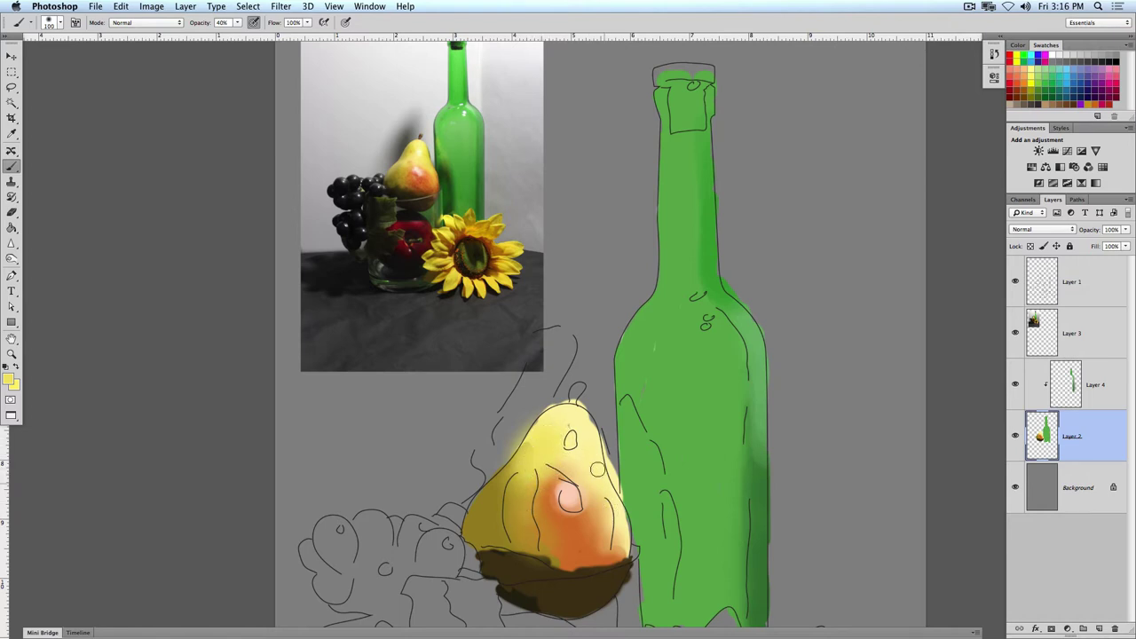
Sample olive and dark brown from the photo's pear and blend them into the pear's left side and the bowl rim's dark edge
left_click(412, 178, "alt")
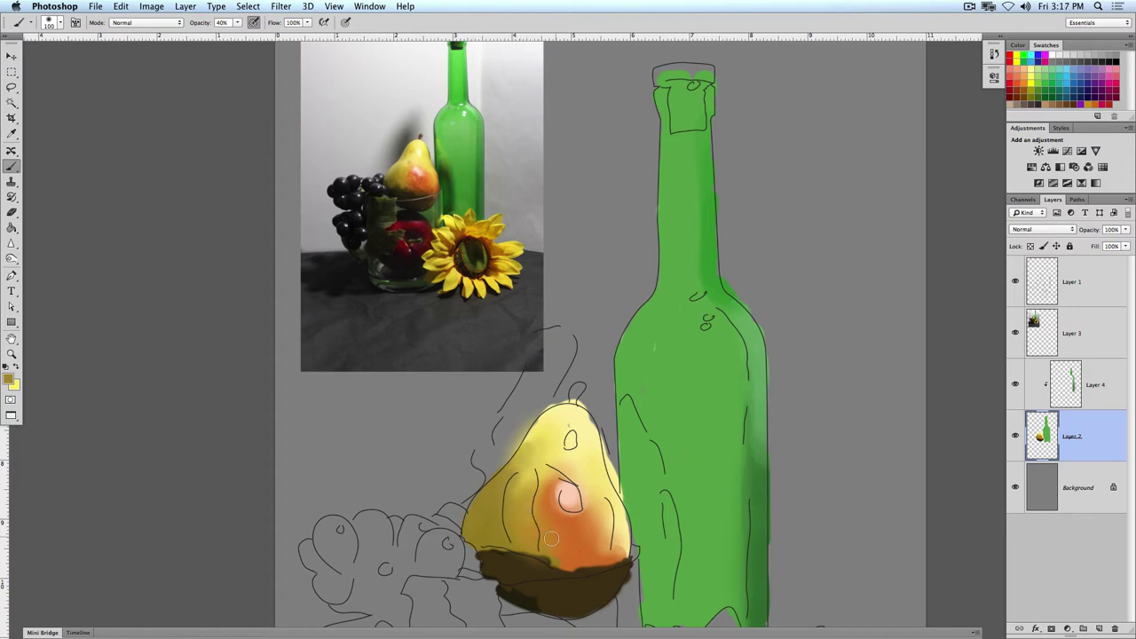
left_click_drag(526, 469, 538, 427)
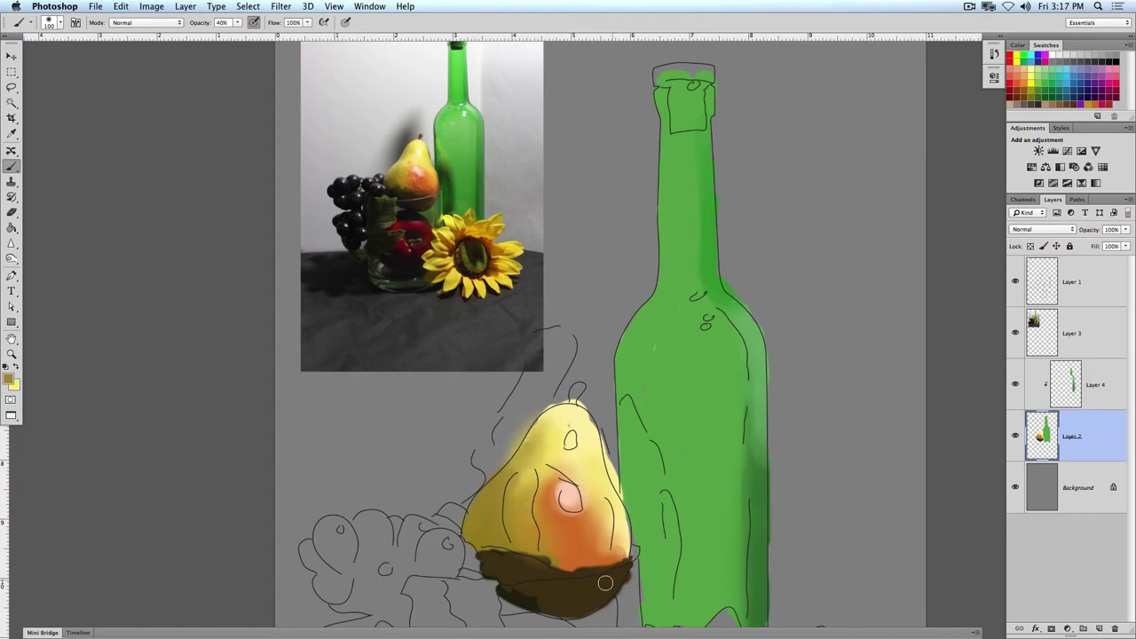
left_click(404, 184, "alt")
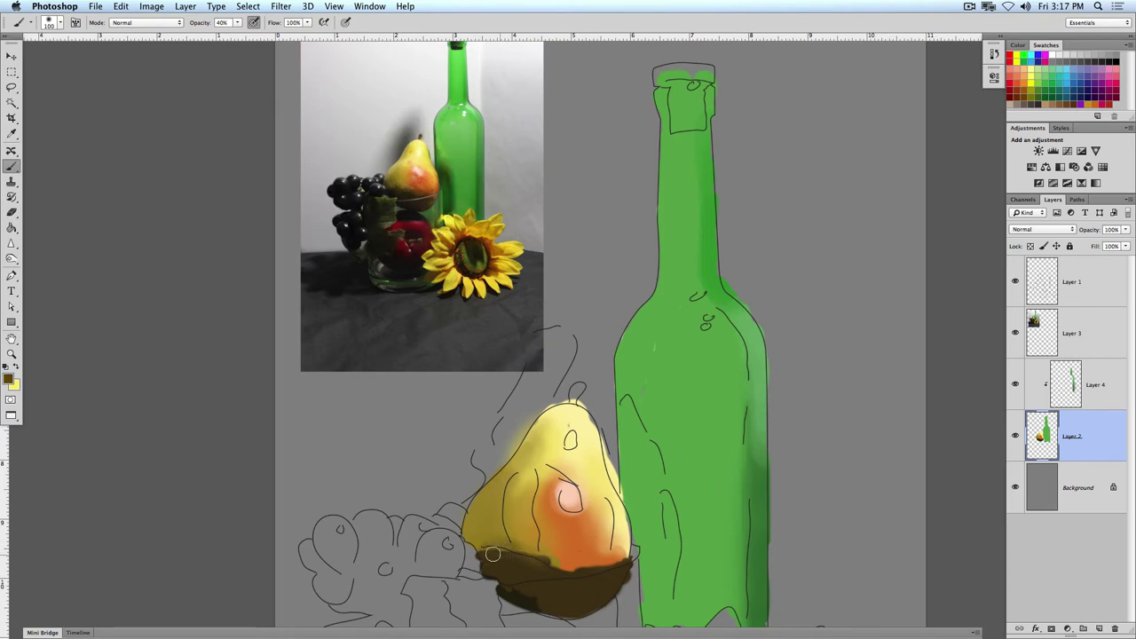
mouse_move(493, 554)
left_mouse_down()
mouse_move(533, 560)
mouse_move(504, 543)
mouse_move(514, 544)
mouse_move(575, 577)
mouse_move(526, 496)
mouse_move(546, 484)
mouse_move(539, 479)
mouse_move(557, 579)
mouse_move(543, 558)
mouse_move(588, 566)
left_mouse_up()
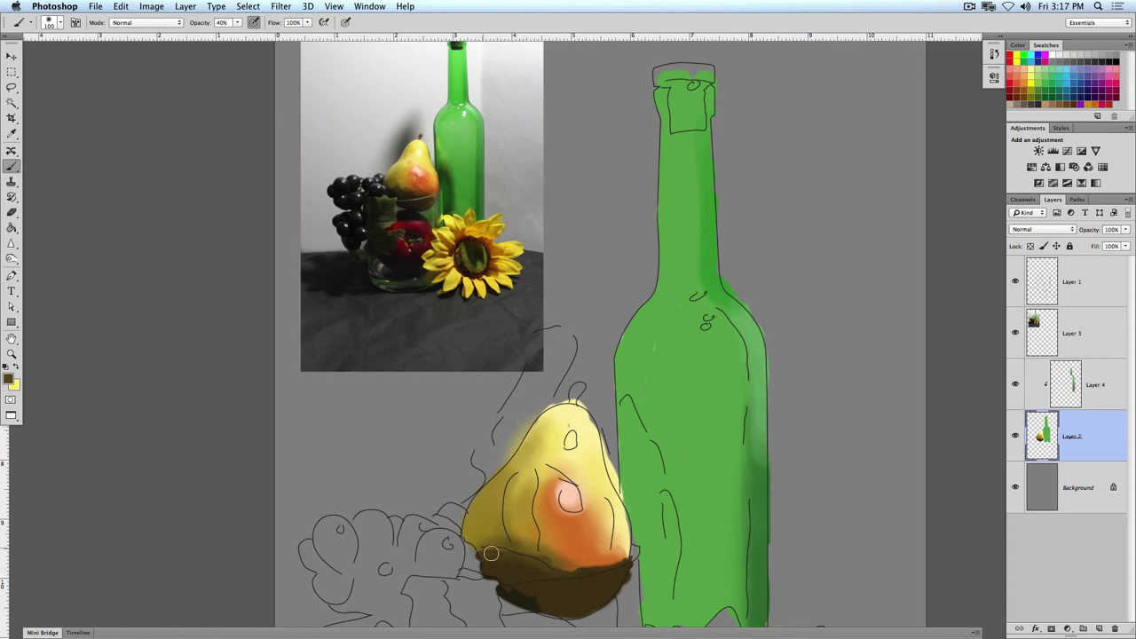
Hide and reshow the line art to examine the pear's blending, and switch to the Move tool
left_click(1015, 281)
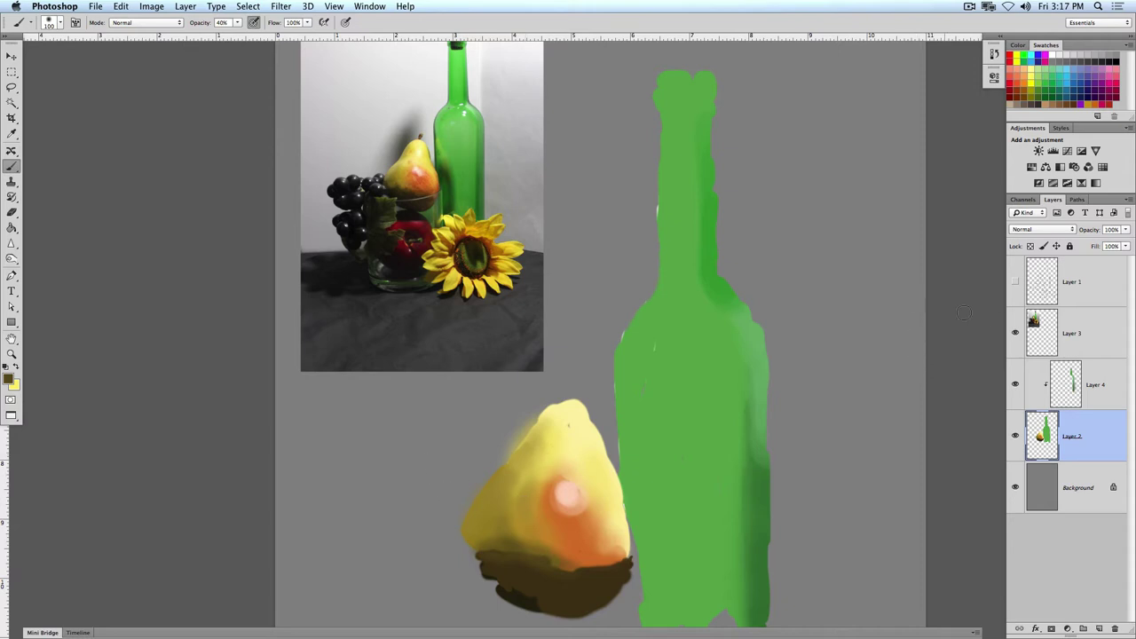
left_click(1016, 284)
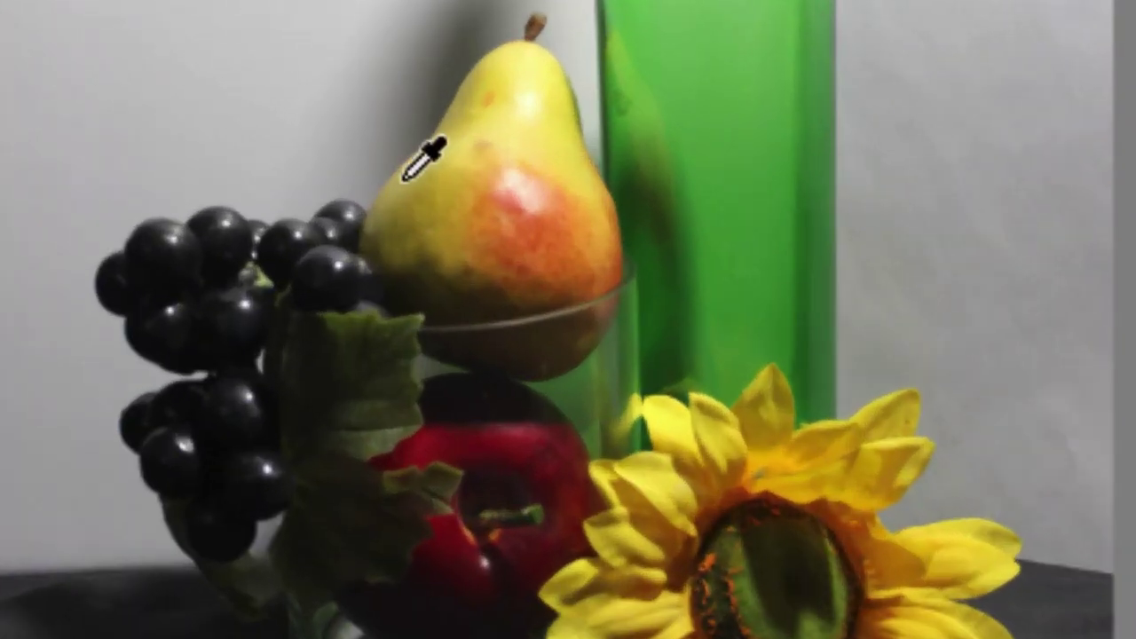
key("v")
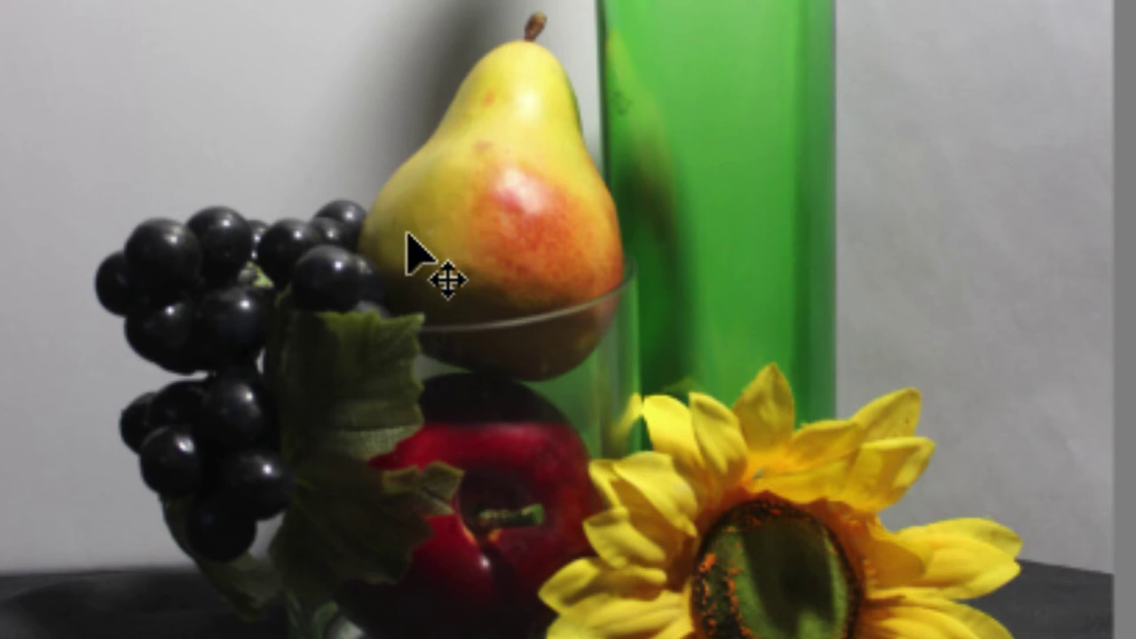
On Layer 4, sample pale yellow from the photo's pear and brush it over the painted pear's highlight and orange blush
key("b")
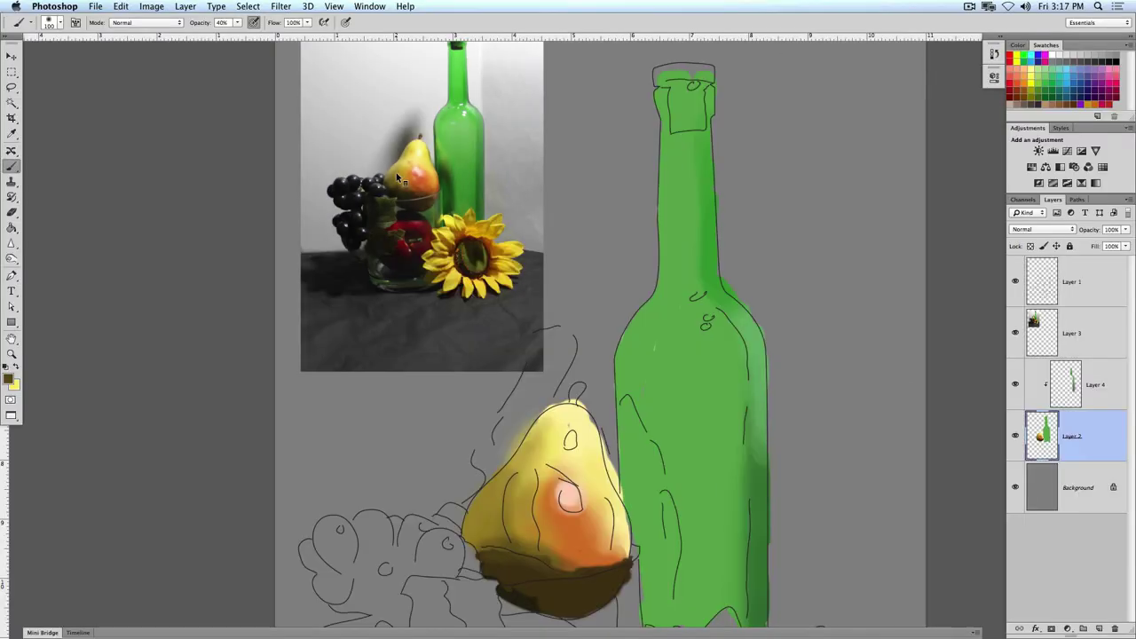
left_click(1066, 385)
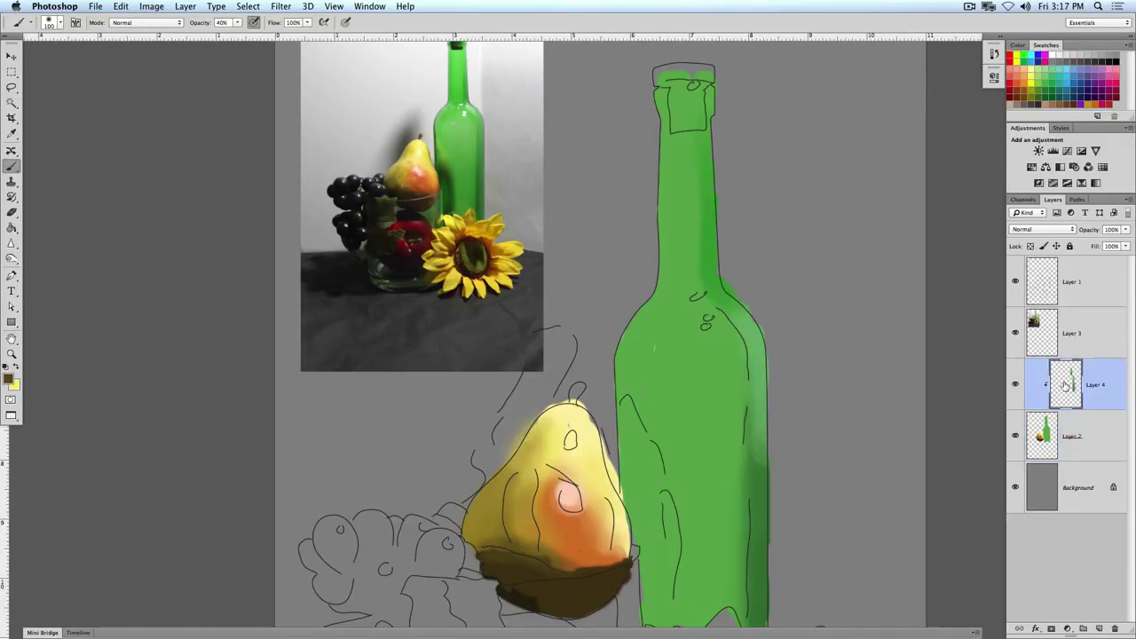
left_click(399, 165, "alt")
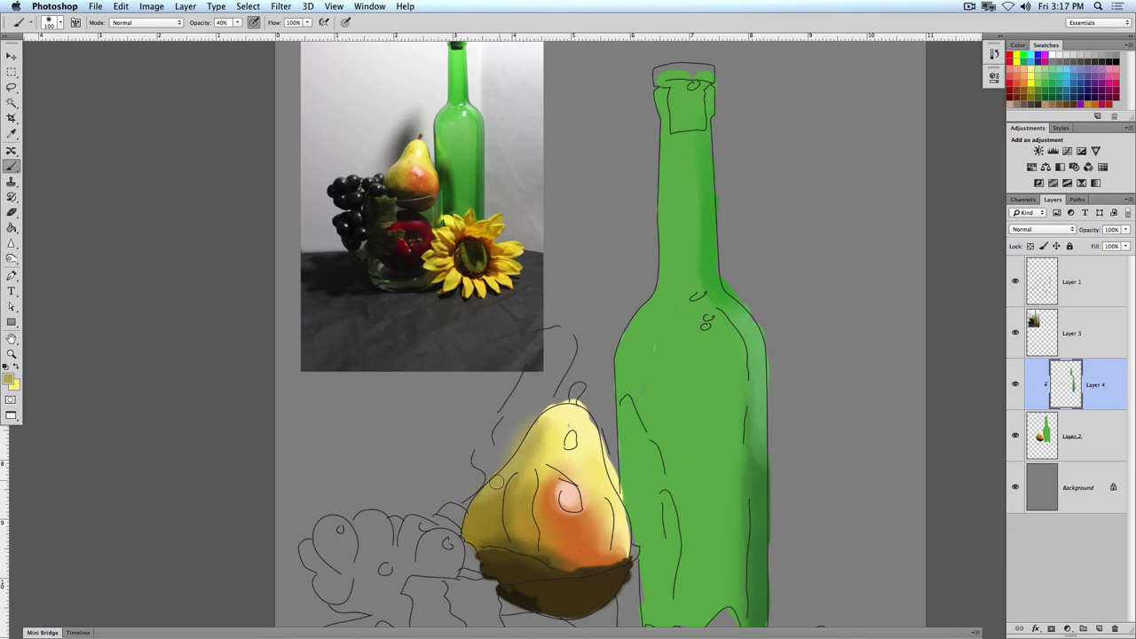
left_click(422, 149, "alt")
mouse_move(565, 466)
left_mouse_down()
mouse_move(573, 442)
mouse_move(577, 468)
mouse_move(556, 497)
mouse_move(581, 519)
left_mouse_up()
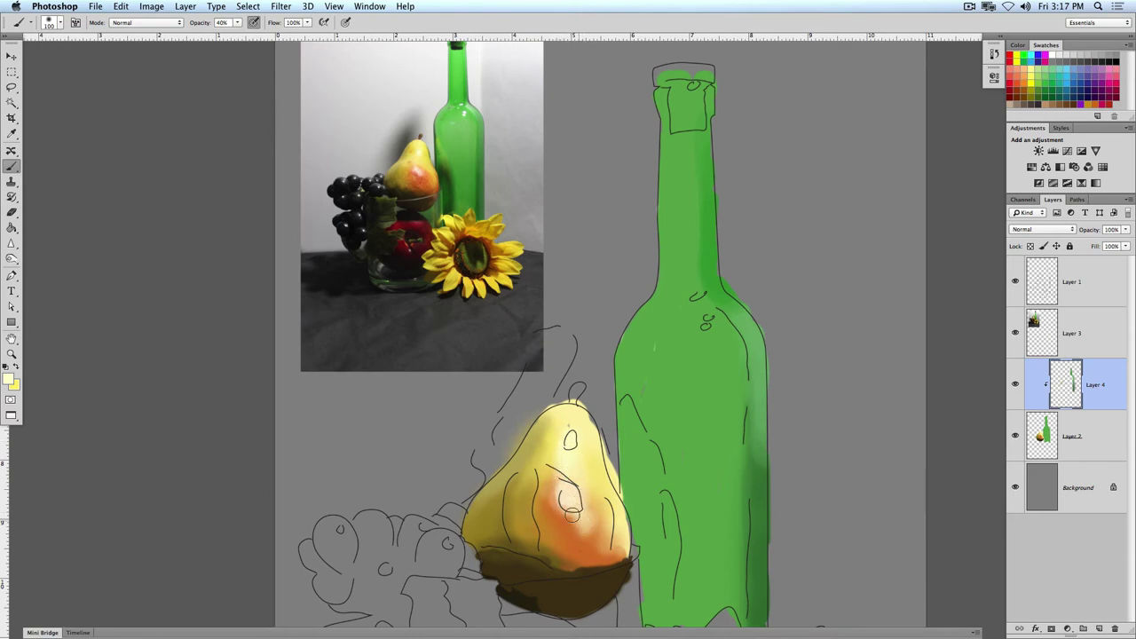
Erase the paint spilling past the pear's outline on Layer 2
left_click(1040, 433)
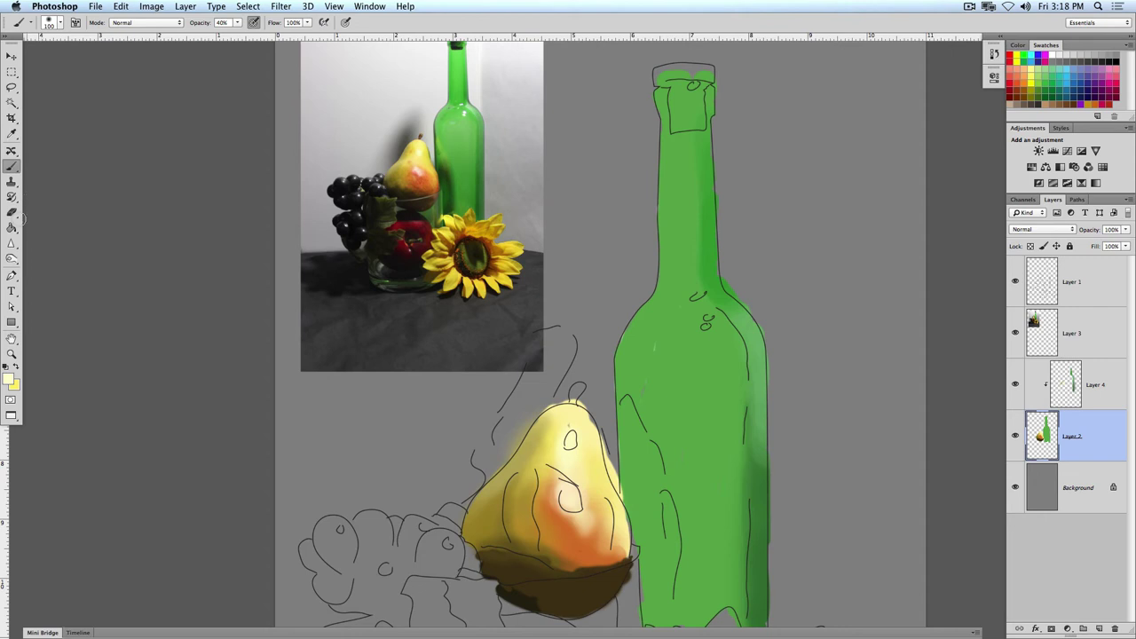
left_click(11, 211)
left_click_drag(611, 473, 604, 449)
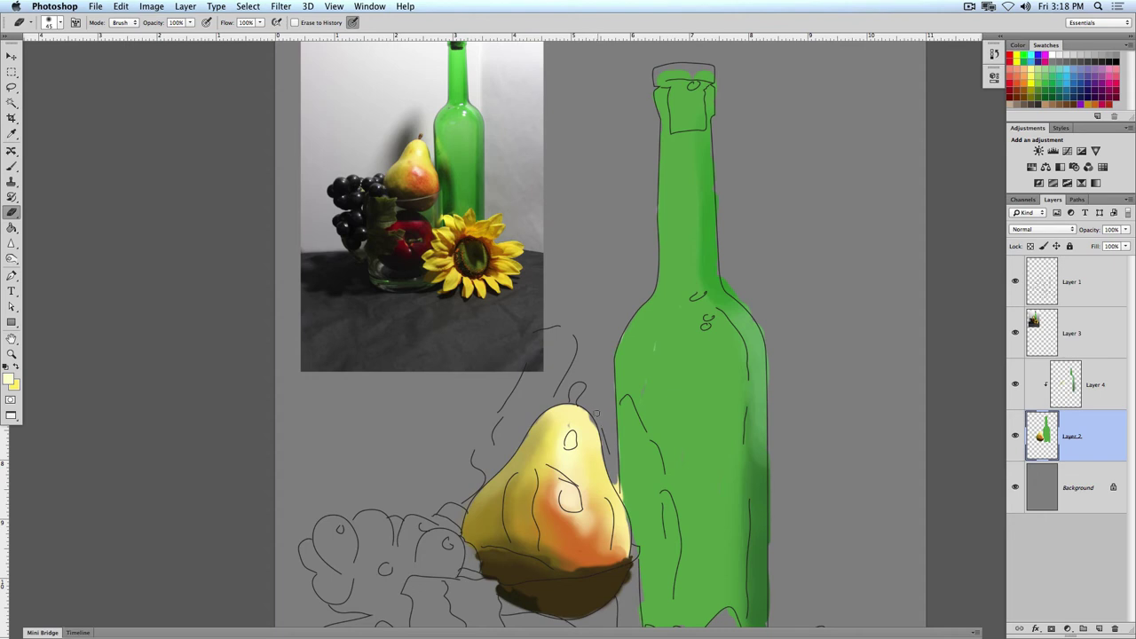
Set the brush to 100% opacity without pressure opacity and size 200, and blend reddish brown from the photo's pear across the painted pear's lower part
key("b")
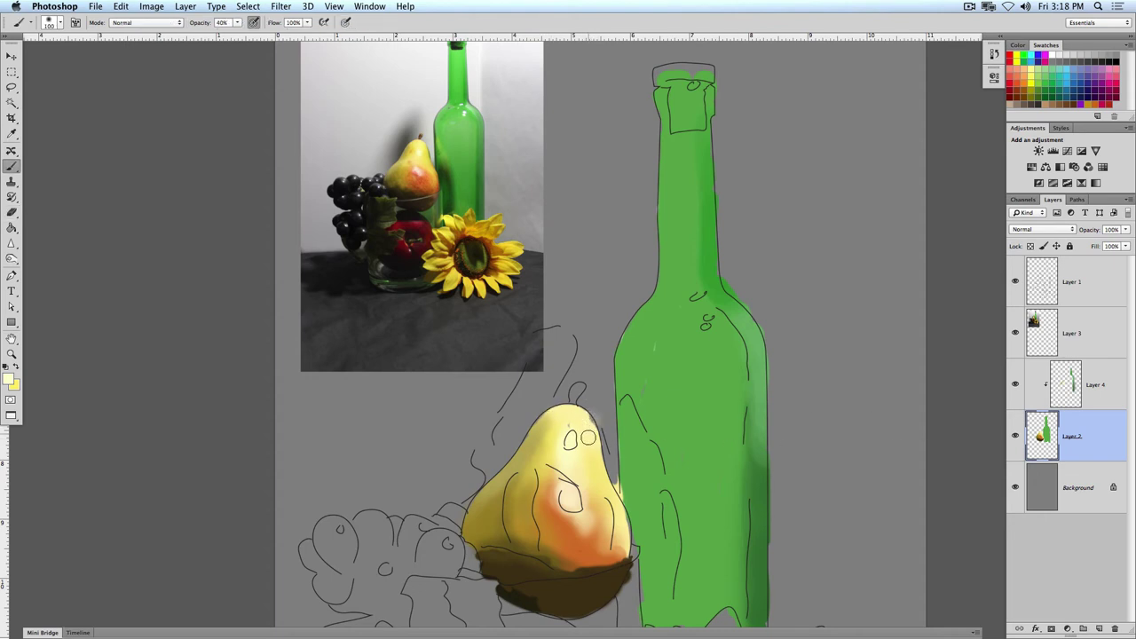
key("0")
left_click(256, 23)
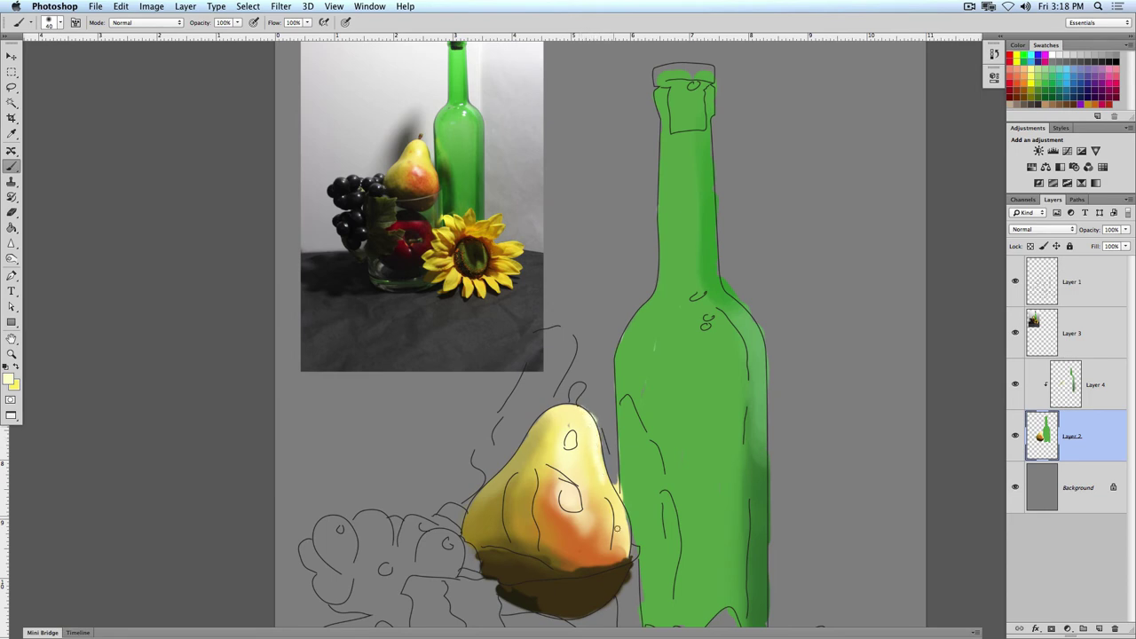
left_click(400, 199, "alt")
left_click(418, 183, "alt")
key("bracketright")
key("bracketright")
key("bracketright")
key("bracketright")
key("bracketright")
key("bracketright")
mouse_move(555, 561)
left_mouse_down()
mouse_move(597, 576)
mouse_move(621, 565)
left_mouse_up()
mouse_move(548, 565)
left_mouse_down()
mouse_move(552, 554)
mouse_move(523, 553)
left_mouse_up()
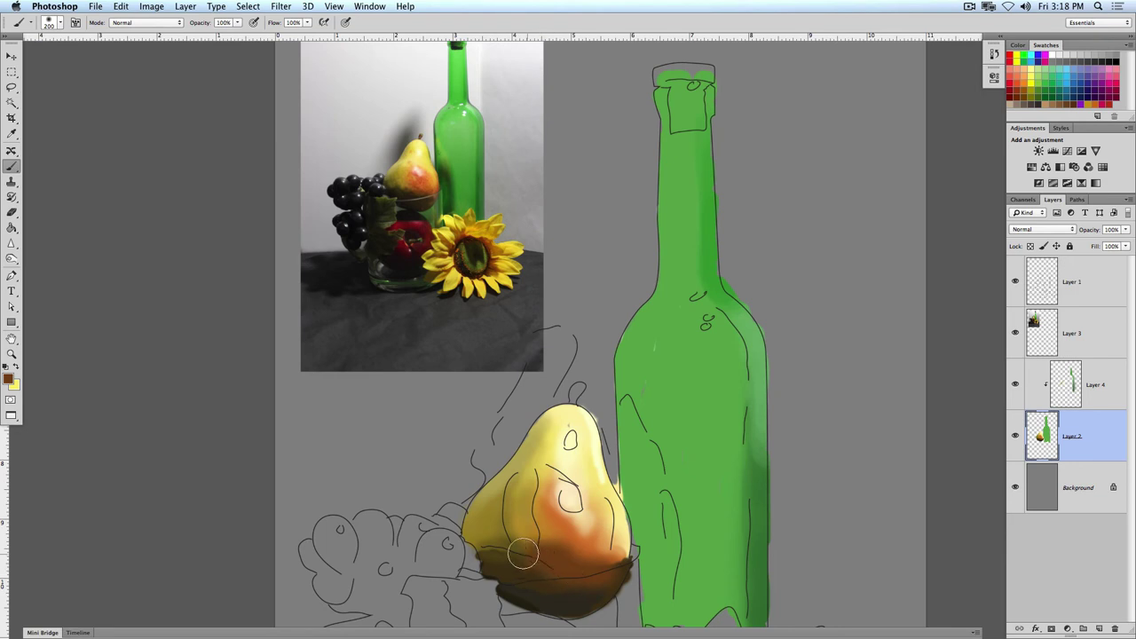
mouse_move(588, 518)
left_mouse_down()
mouse_move(573, 497)
mouse_move(555, 515)
left_mouse_up()
Reduce the brush size to 80, sample golden olive from the photo's pear, and paint it inside the contour lines on the painted pear's left side
key("bracketleft")
key("bracketleft")
key("bracketleft")
key("bracketleft")
key("bracketleft")
key("bracketleft")
left_click(404, 170, "alt")
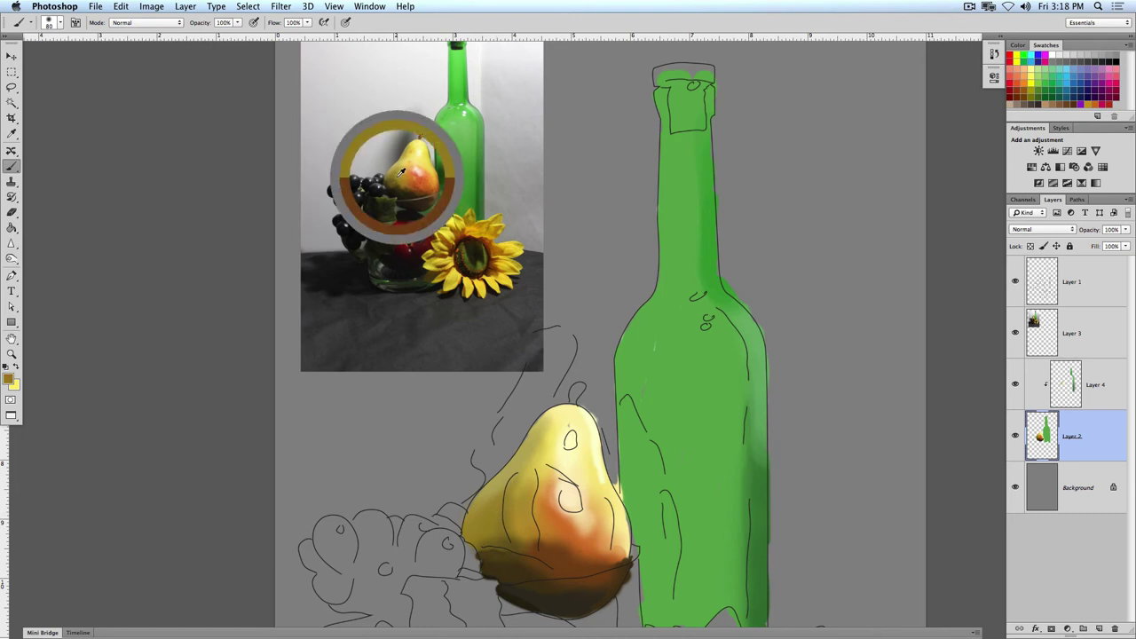
left_click_drag(518, 508, 511, 505)
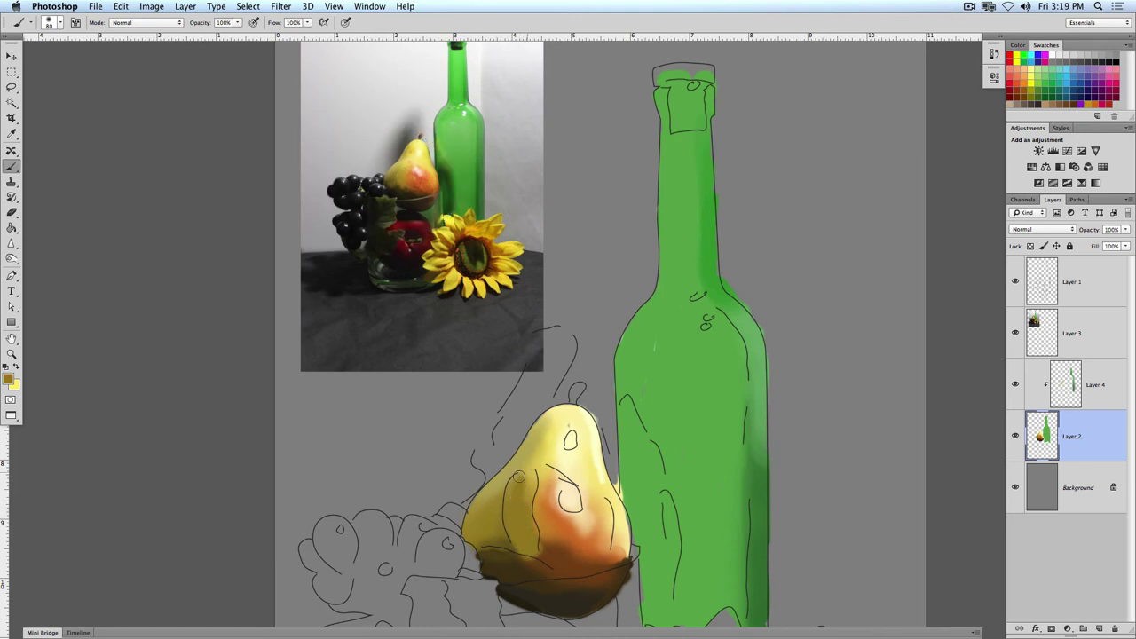
Try a dark green reflection on Layer 4 along the bottle's left edge using colour sampled from the photo, and undo it
left_click(447, 163, "alt")
left_click(1074, 387)
scroll(666, 378, "down", 5)
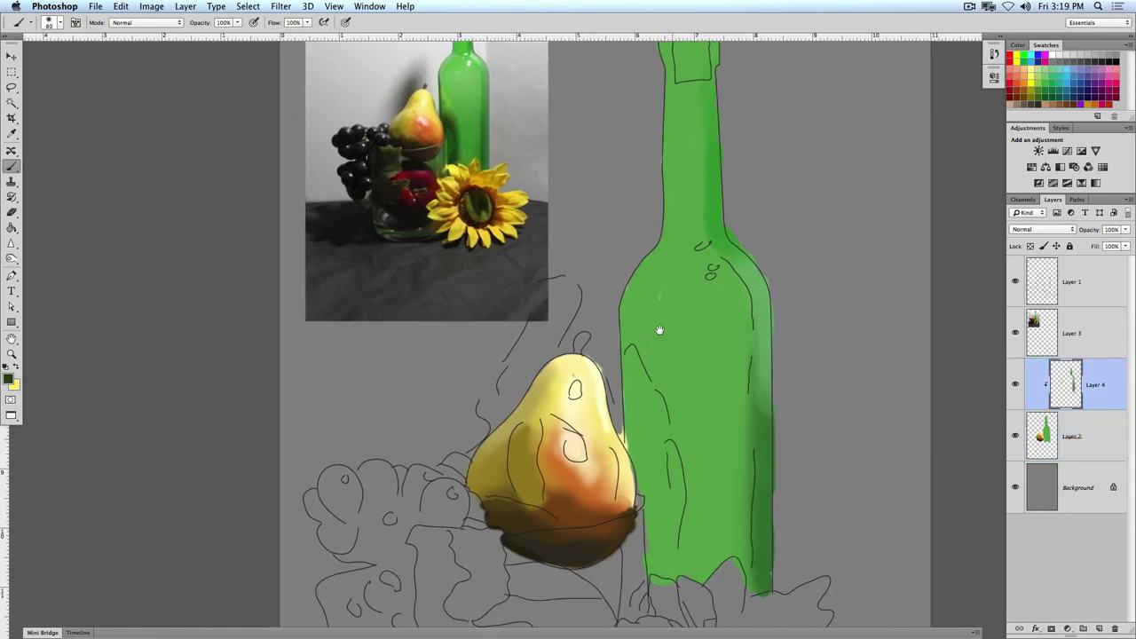
mouse_move(628, 391)
left_mouse_down()
mouse_move(630, 342)
mouse_move(644, 417)
mouse_move(631, 360)
left_mouse_up()
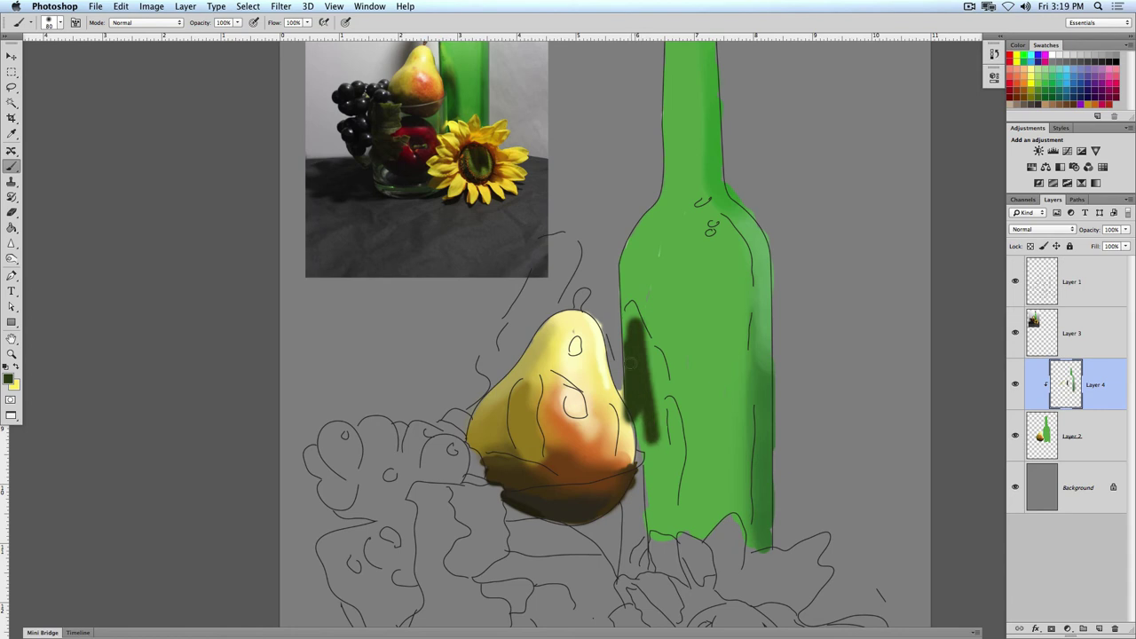
key("super+z")
left_click(448, 75, "alt")
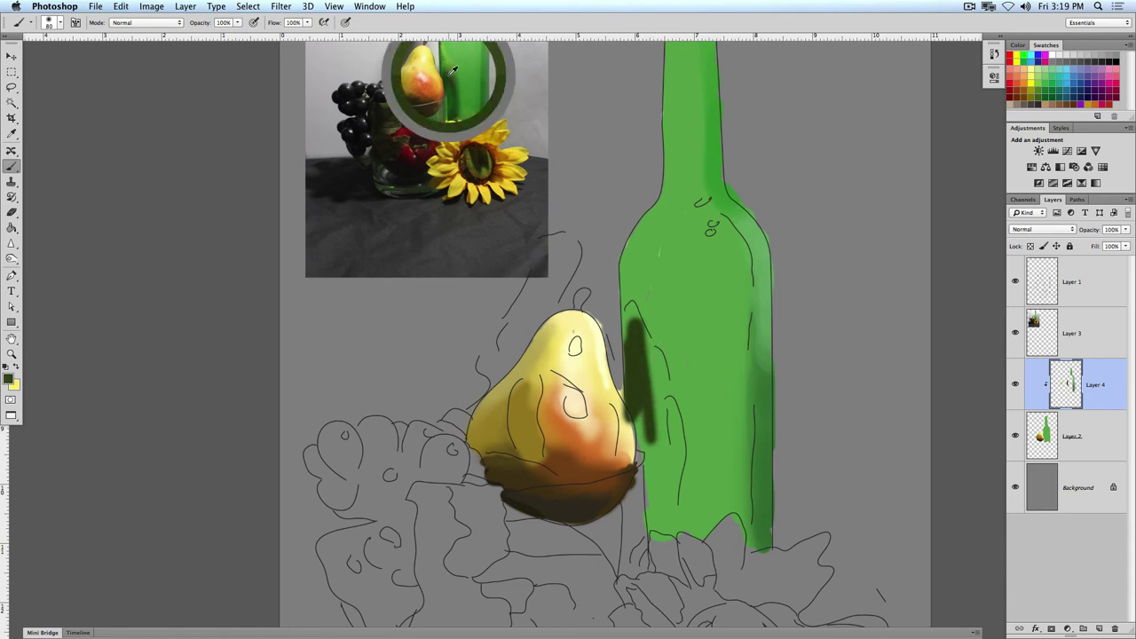
key("super+z")
key("super+z")
key("alt+super+z")
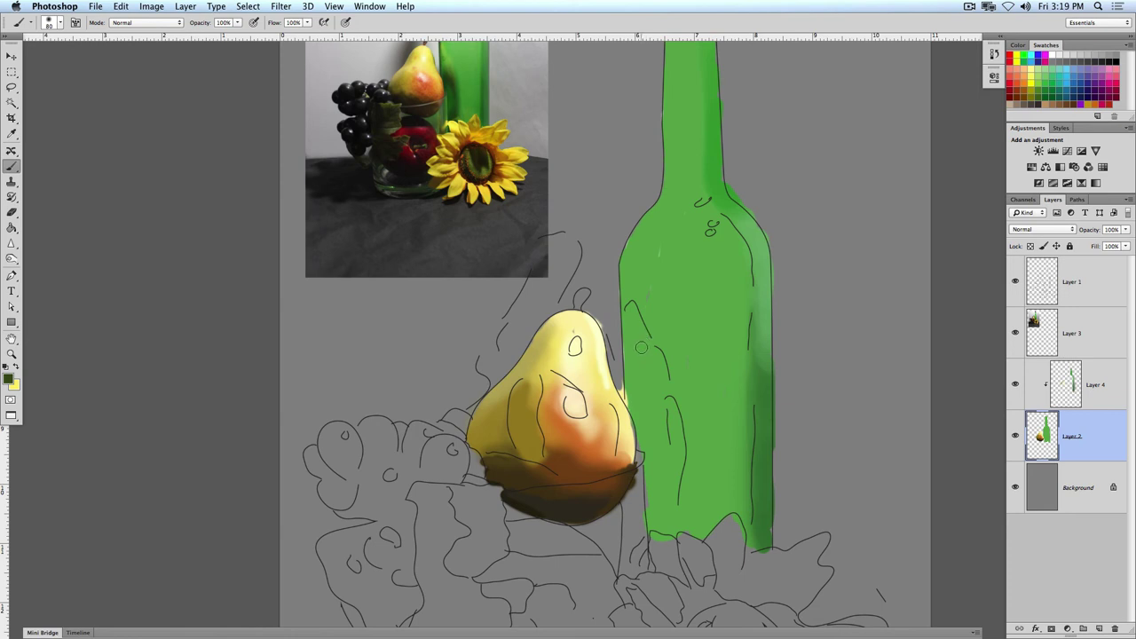
Paint the pear's dark green reflection on the bottle's lower left side on Layer 2, building it up at 30% brush opacity
mouse_move(641, 382)
left_mouse_down()
mouse_move(632, 352)
mouse_move(639, 401)
mouse_move(628, 346)
mouse_move(627, 397)
mouse_move(647, 361)
mouse_move(681, 439)
mouse_move(650, 344)
mouse_move(692, 367)
mouse_move(657, 366)
mouse_move(652, 377)
mouse_move(649, 350)
mouse_move(664, 443)
mouse_move(675, 412)
mouse_move(670, 524)
mouse_move(665, 465)
mouse_move(655, 521)
mouse_move(660, 384)
left_mouse_up()
mouse_move(656, 471)
left_mouse_down()
mouse_move(655, 538)
mouse_move(648, 431)
mouse_move(660, 432)
mouse_move(633, 380)
mouse_move(639, 409)
mouse_move(653, 397)
mouse_move(632, 388)
mouse_move(631, 402)
mouse_move(638, 363)
mouse_move(655, 387)
mouse_move(664, 373)
mouse_move(675, 518)
mouse_move(673, 469)
mouse_move(670, 516)
mouse_move(675, 506)
mouse_move(667, 525)
mouse_move(656, 459)
left_mouse_up()
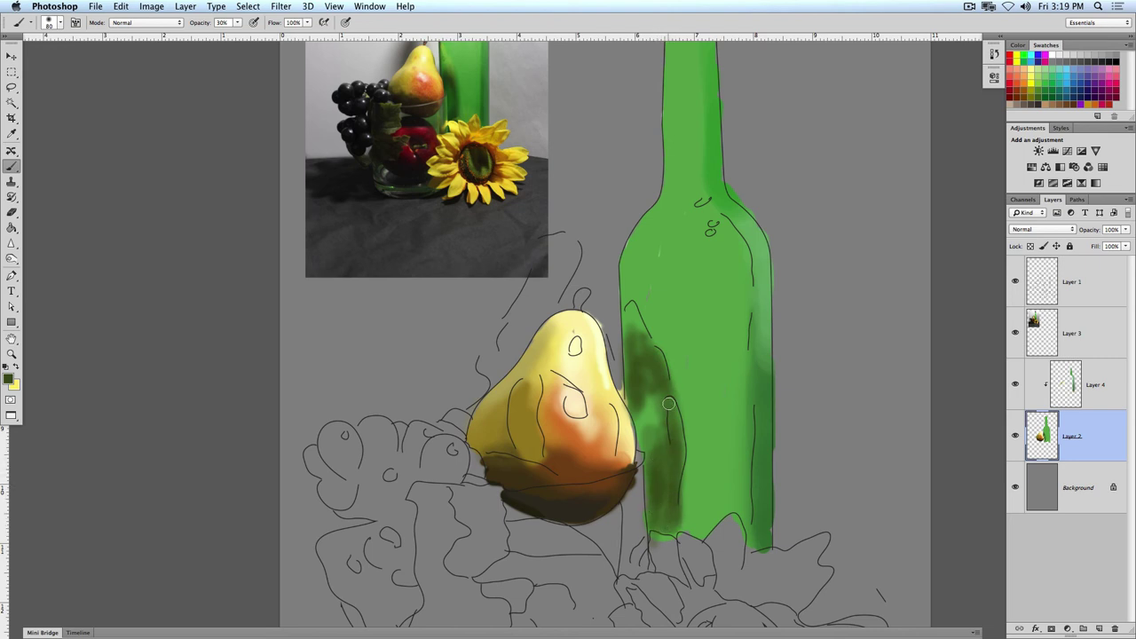
mouse_move(637, 390)
left_mouse_down()
mouse_move(660, 451)
mouse_move(642, 397)
mouse_move(636, 433)
mouse_move(627, 350)
left_mouse_up()
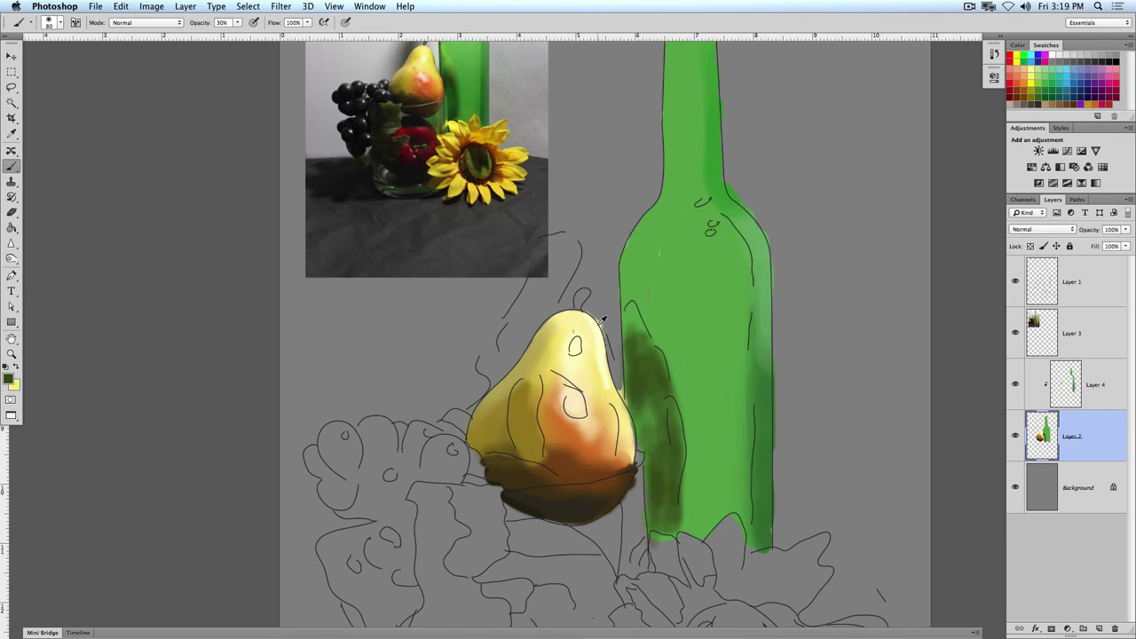
Sample bright green from the left edge of the photo's bottle and blend it over the upper edge of the painted bottle's dark reflection
left_click(444, 51, "alt")
scroll(444, 50, "up", 1)
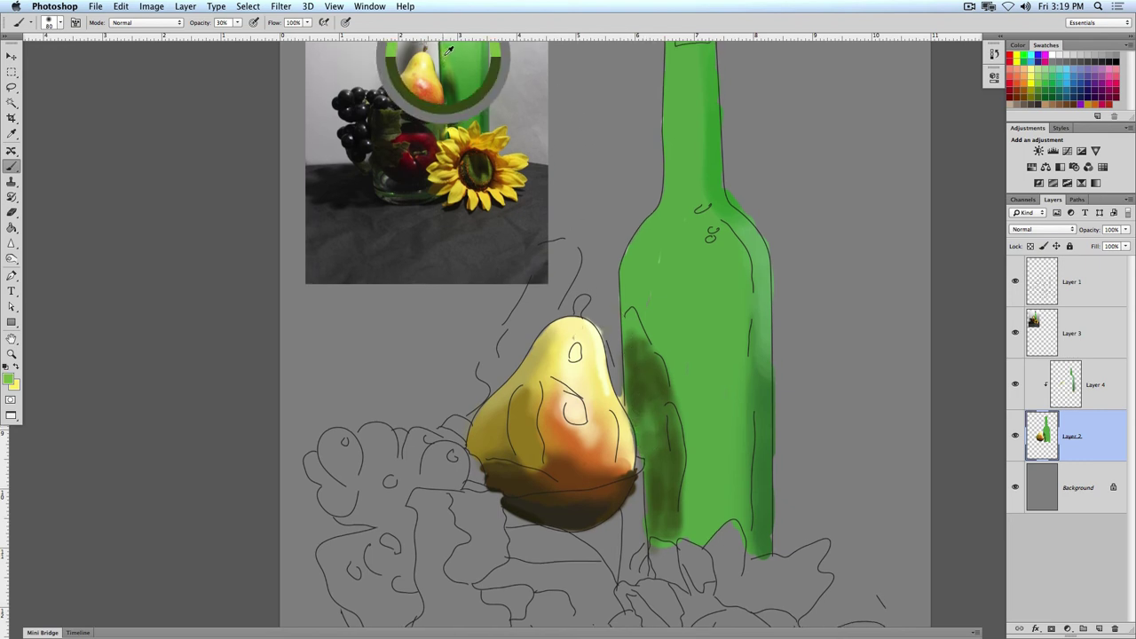
left_click_drag(646, 356, 655, 380)
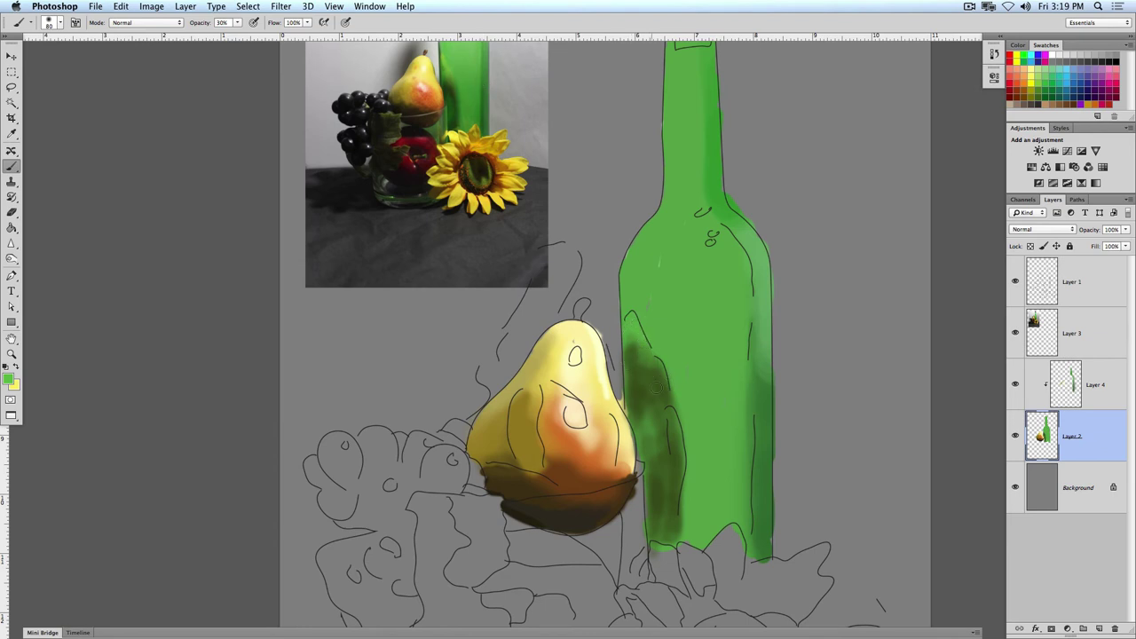
left_click_drag(631, 325, 651, 359)
mouse_move(626, 318)
left_mouse_down()
mouse_move(624, 350)
mouse_move(644, 351)
mouse_move(671, 407)
mouse_move(675, 435)
mouse_move(666, 398)
mouse_move(686, 478)
mouse_move(664, 382)
left_mouse_up()
Sample light green from the photo's bottle, enlarge the brush to 500, and blend a soft highlight up the painted bottle's body and neck
left_click_drag(530, 110, 538, 189)
left_click(470, 126, "alt")
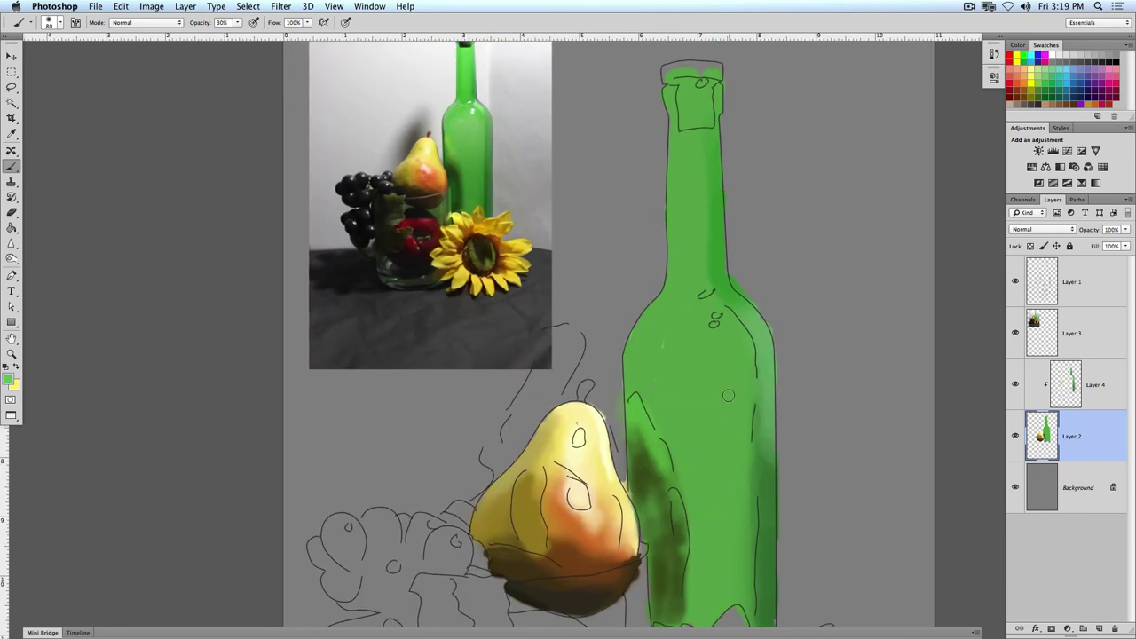
key("bracketright")
key("bracketright")
key("bracketright")
key("bracketright")
key("bracketright")
key("bracketright")
key("bracketright")
key("bracketright")
key("bracketright")
mouse_move(694, 410)
left_mouse_down()
mouse_move(719, 382)
mouse_move(730, 392)
mouse_move(715, 345)
mouse_move(697, 332)
mouse_move(709, 359)
mouse_move(692, 242)
left_mouse_up()
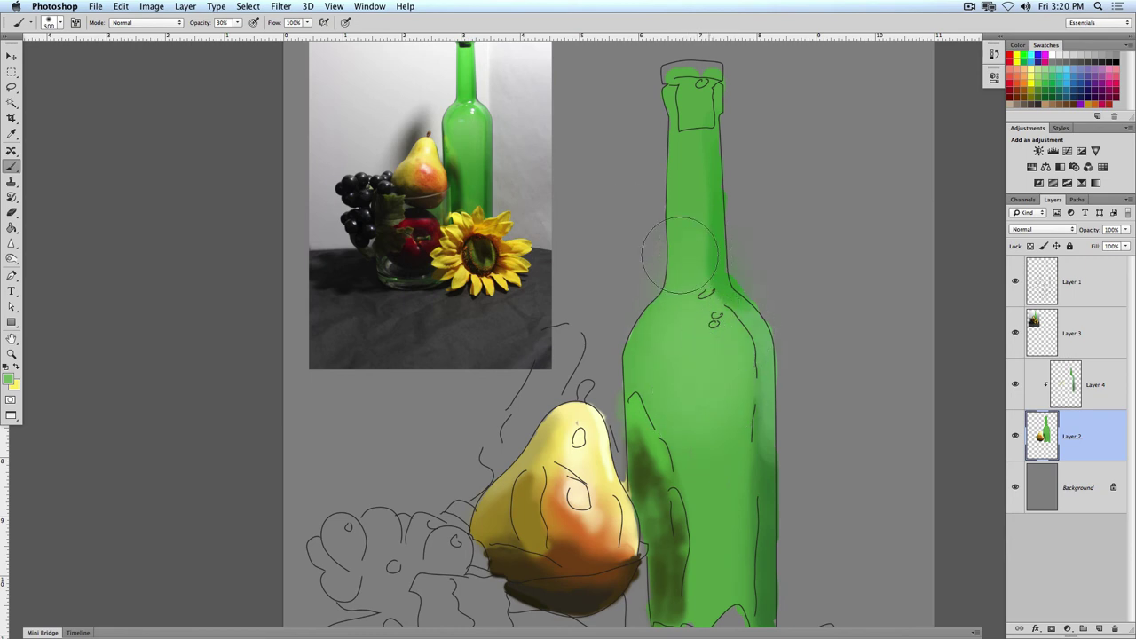
Sample deeper green from the lower part of the photo's bottle and blend it over the painted bottle's base
left_click(477, 195, "alt")
scroll(692, 322, "down", 5)
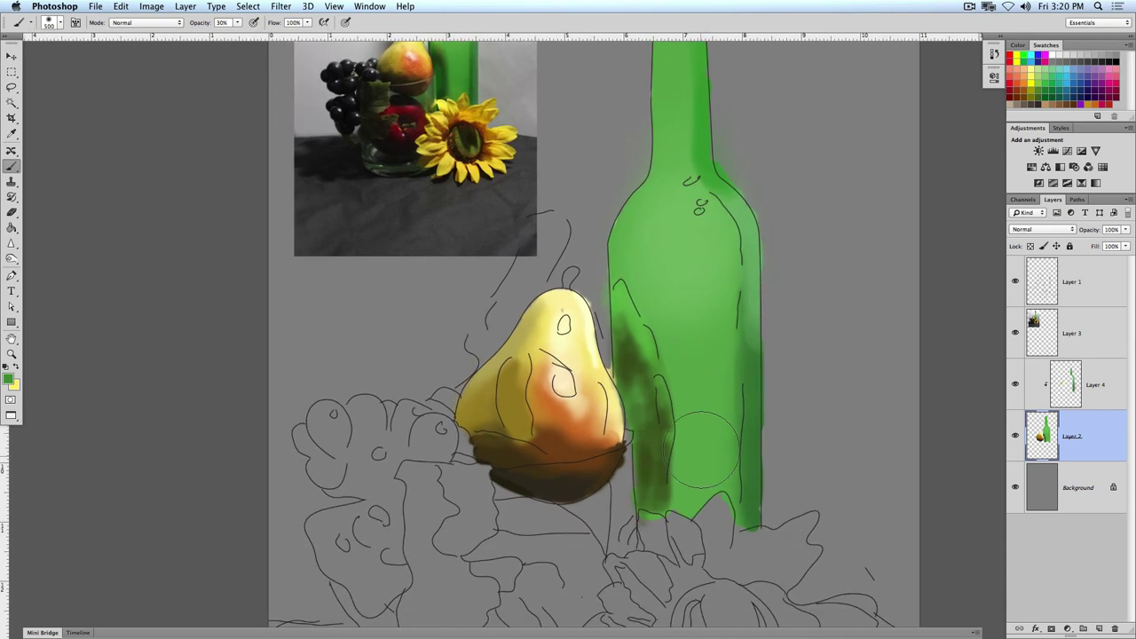
mouse_move(697, 469)
left_mouse_down()
mouse_move(717, 544)
mouse_move(696, 470)
mouse_move(701, 506)
left_mouse_up()
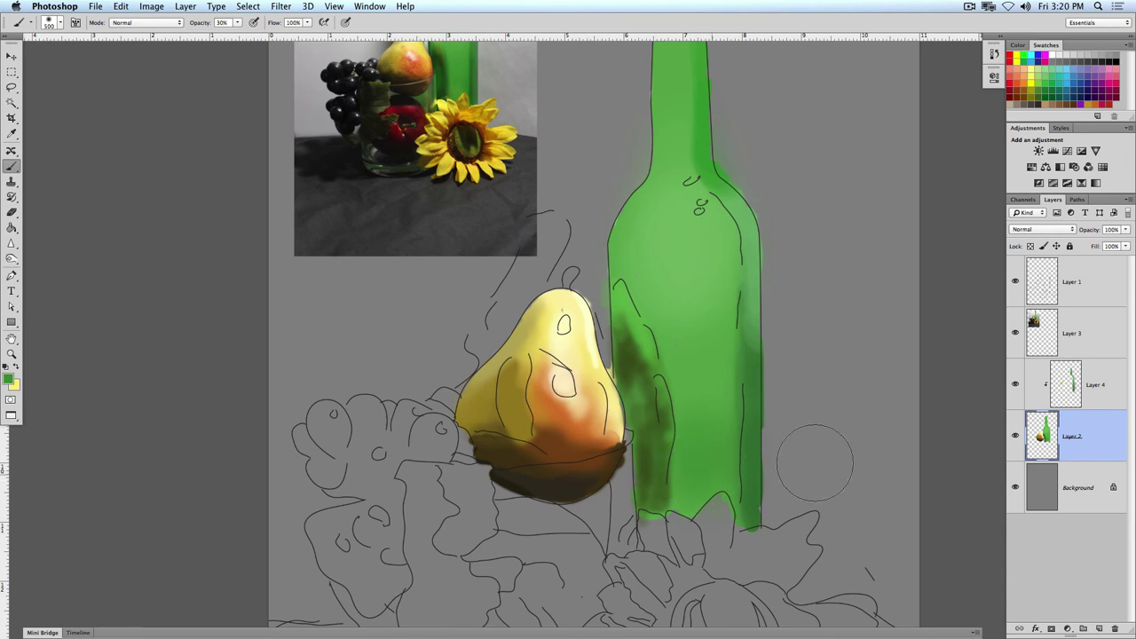
Hide the line art on Layer 1 and examine the shading of the painted pear and bottle against the photo
left_click(1015, 281)
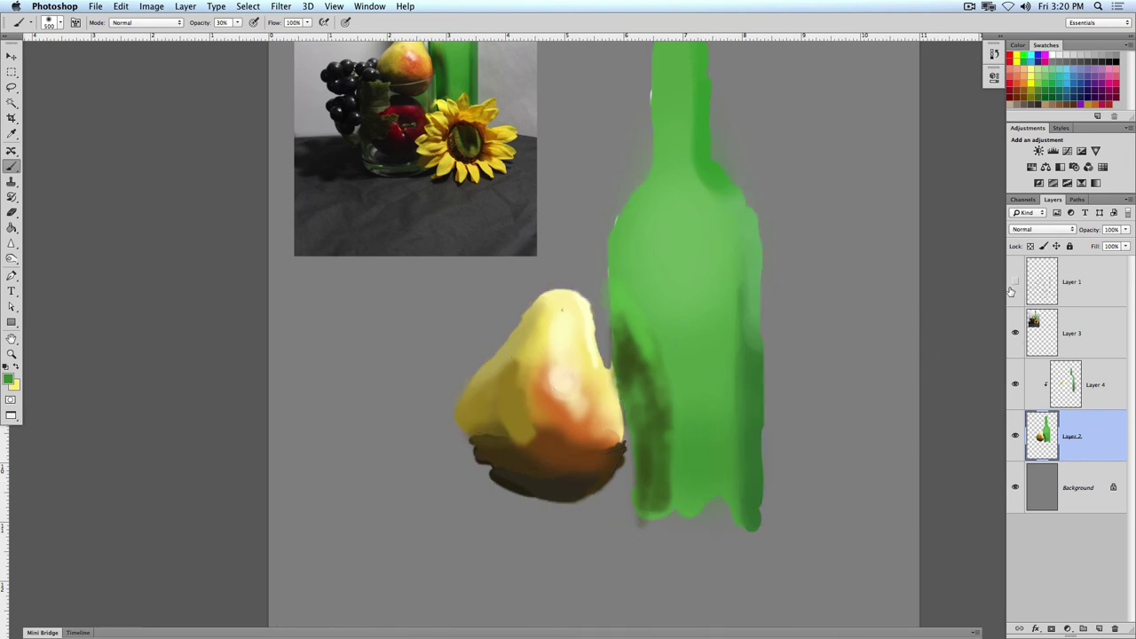
left_click_drag(779, 259, 786, 380)
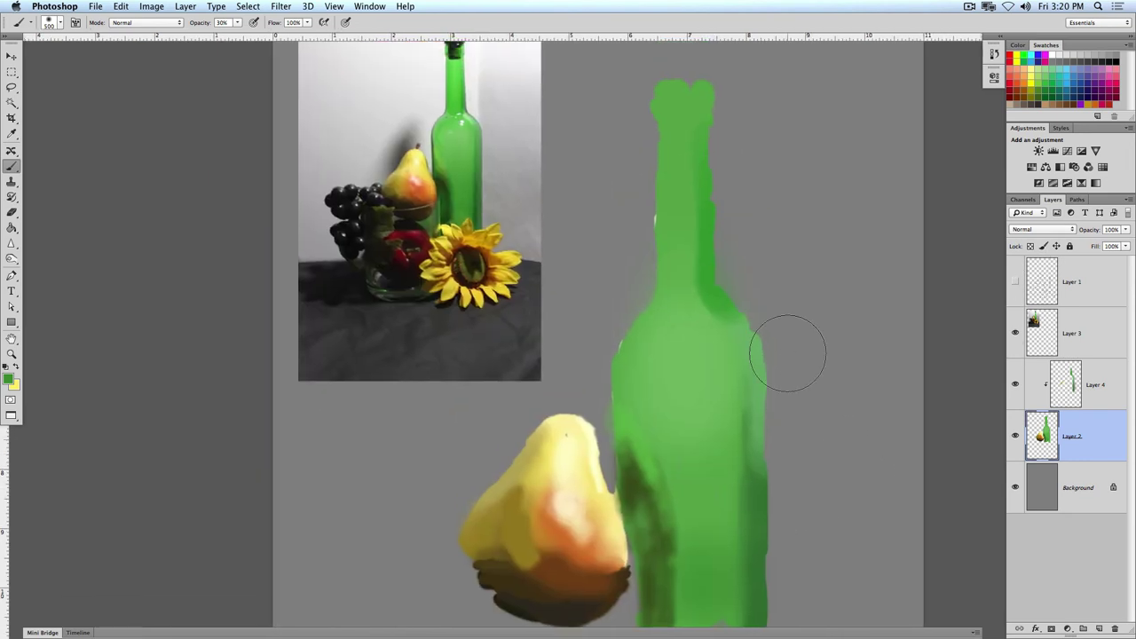
key("super+minus")
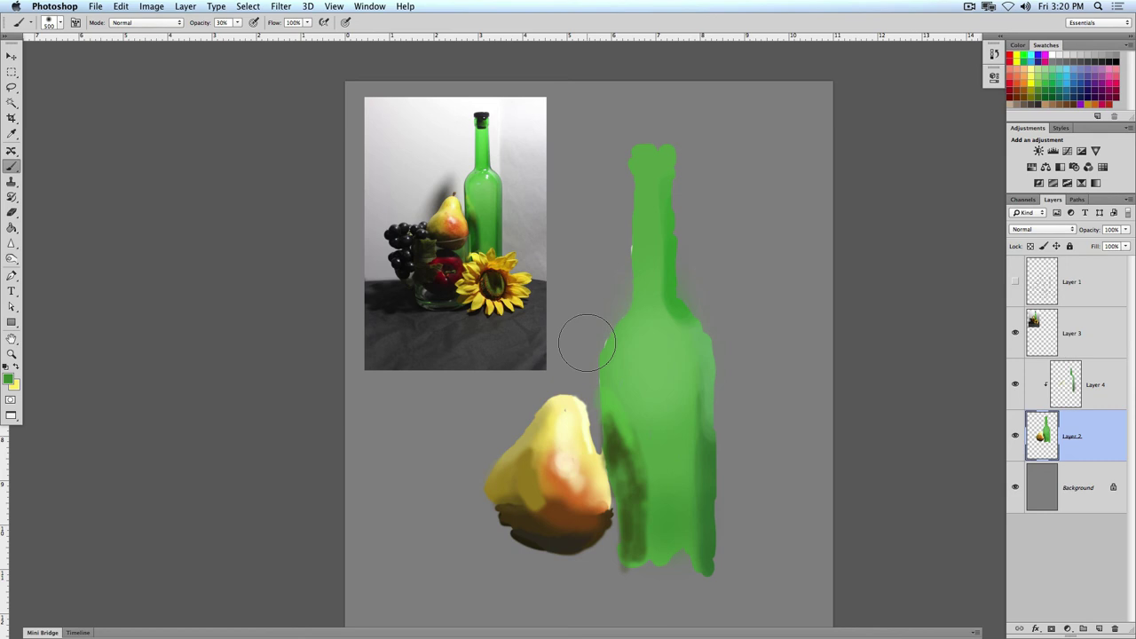
key("super+plus")
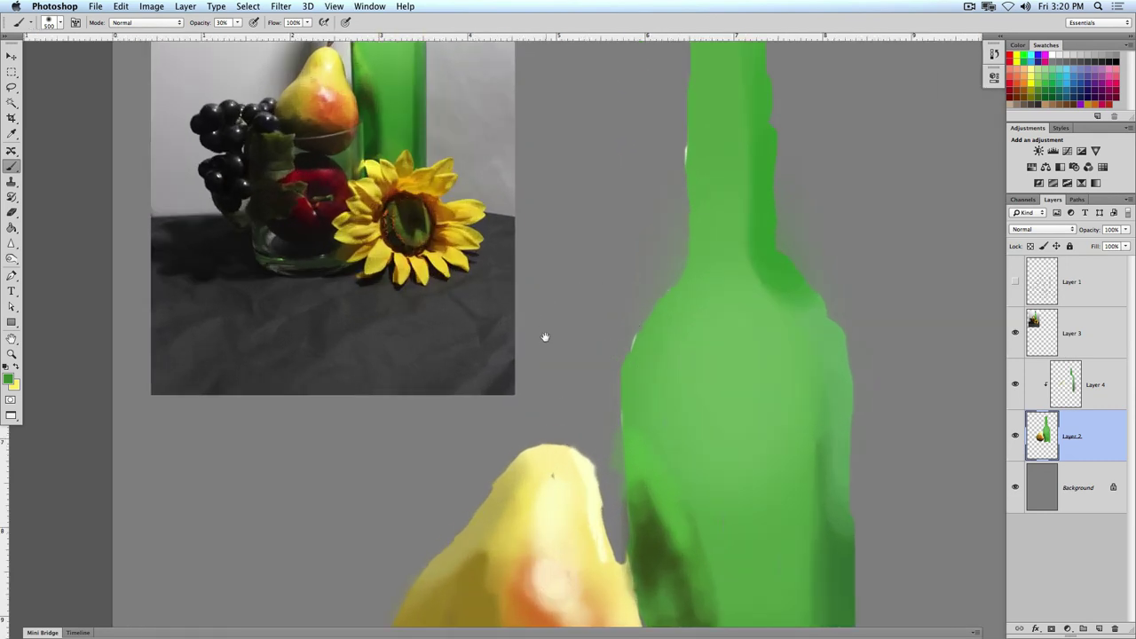
mouse_move(543, 338)
left_mouse_down()
mouse_move(580, 183)
mouse_move(627, 64)
left_mouse_up()
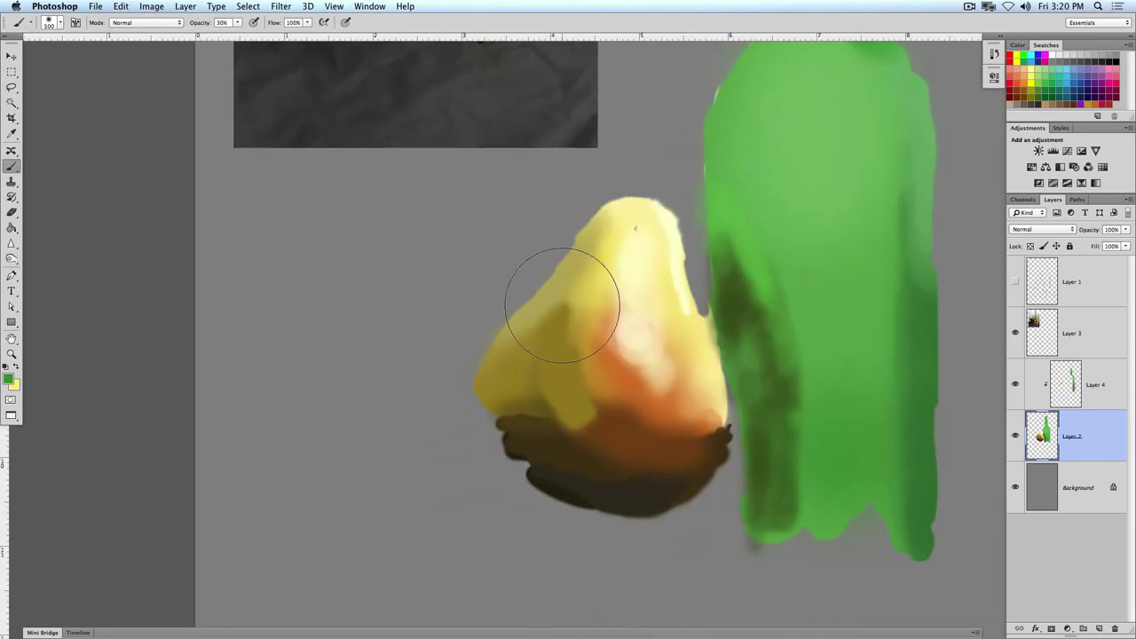
mouse_move(562, 305)
left_mouse_down()
mouse_move(534, 365)
mouse_move(584, 370)
mouse_move(535, 371)
mouse_move(553, 350)
mouse_move(554, 387)
mouse_move(499, 285)
mouse_move(662, 412)
mouse_move(519, 312)
mouse_move(620, 415)
mouse_move(512, 268)
mouse_move(550, 410)
left_mouse_up()
left_click_drag(499, 246, 474, 452)
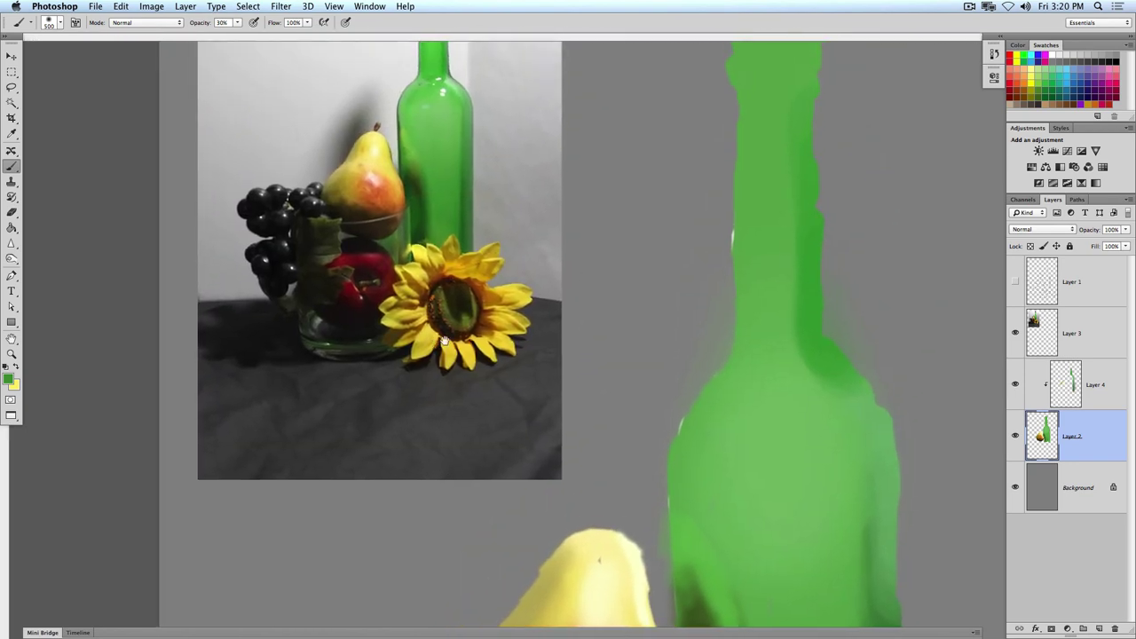
left_click_drag(444, 342, 486, 377)
left_click_drag(565, 400, 479, 242)
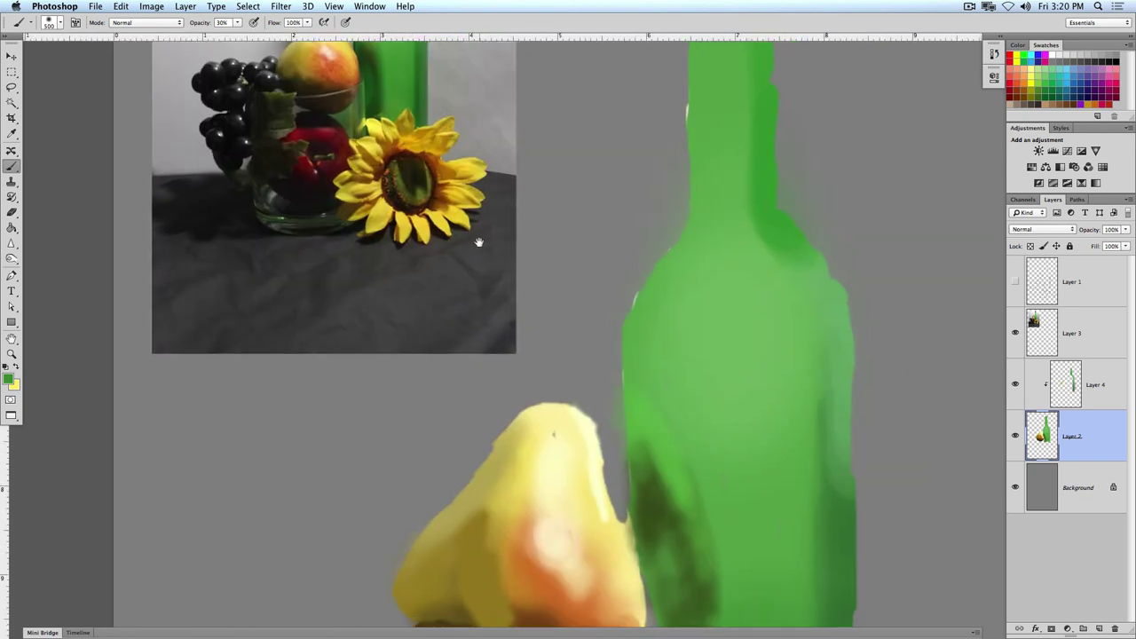
left_click_drag(362, 140, 440, 233)
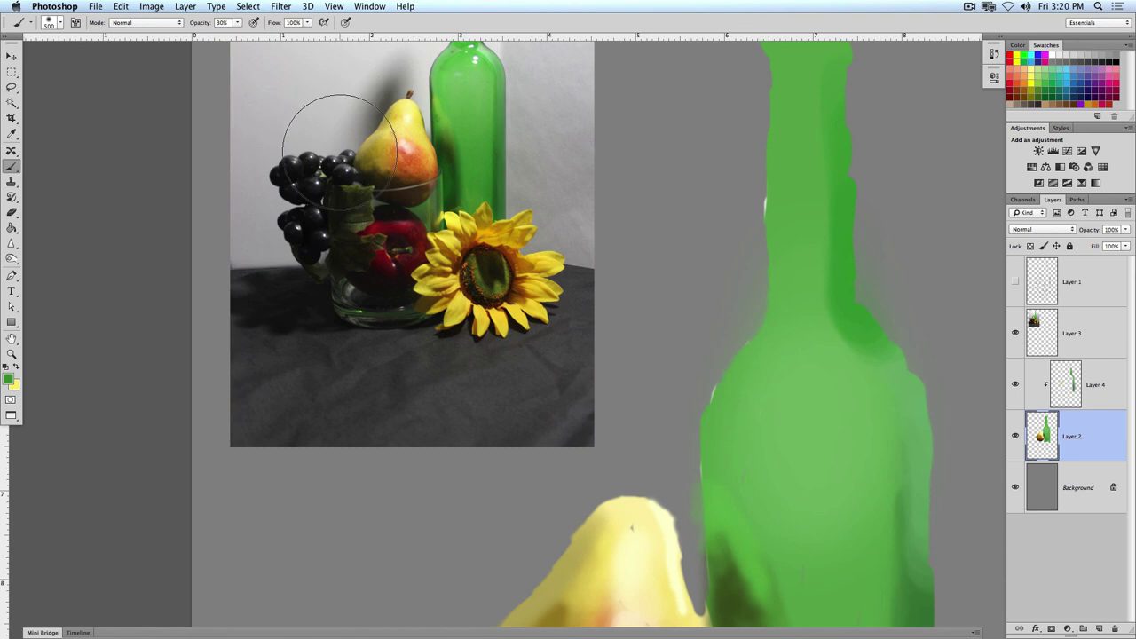
Examine the photo's sunflower petals and dark centre up close, and compare the photo with the whole painting
key("super+plus")
key("super+plus")
key("super+plus")
key("super+plus")
left_click_drag(369, 216, 465, 433)
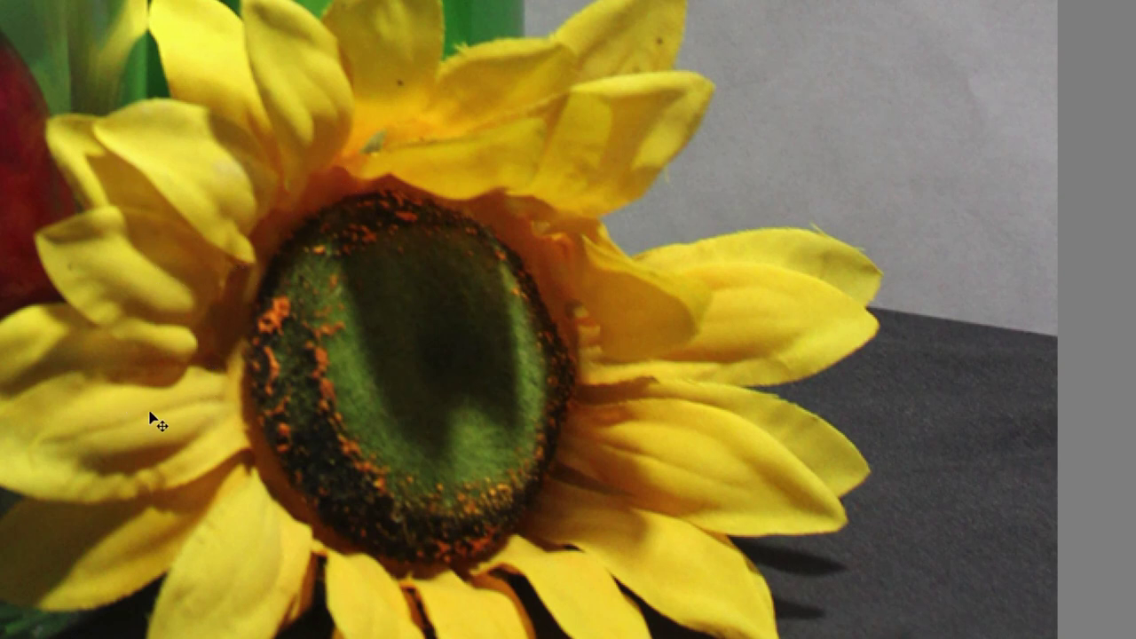
key("b")
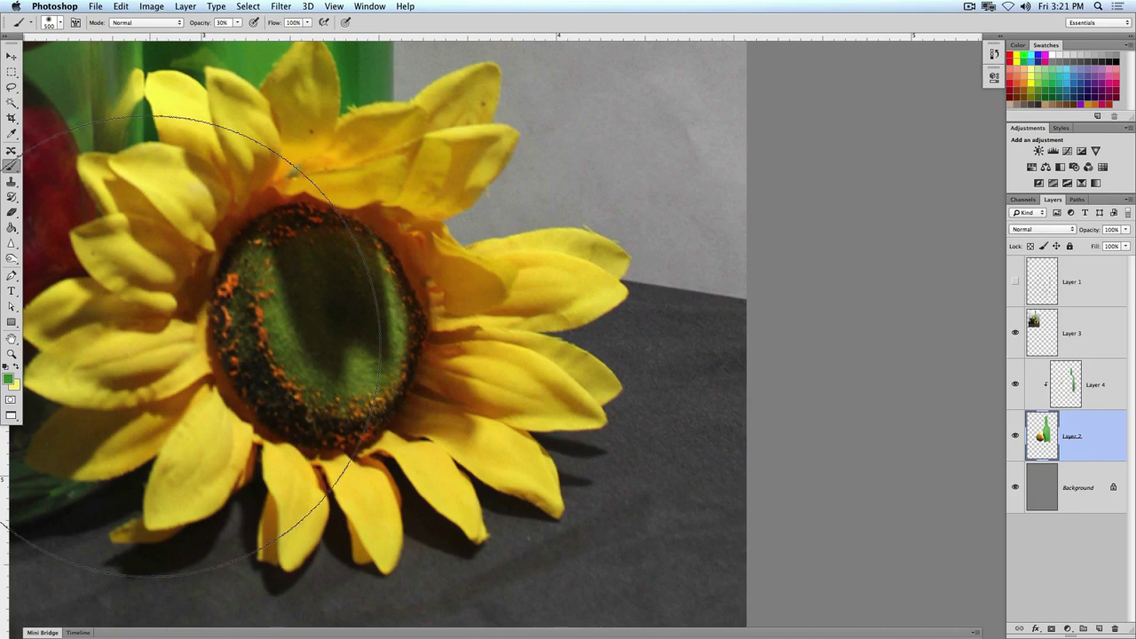
key("super+0")
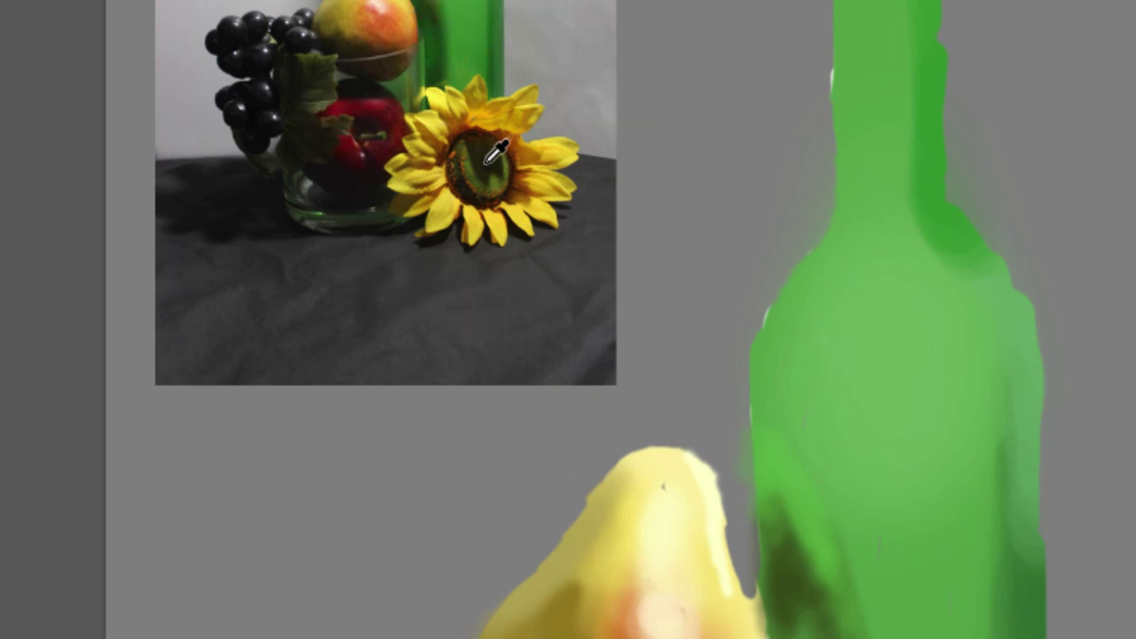
left_click_drag(633, 372, 542, 165)
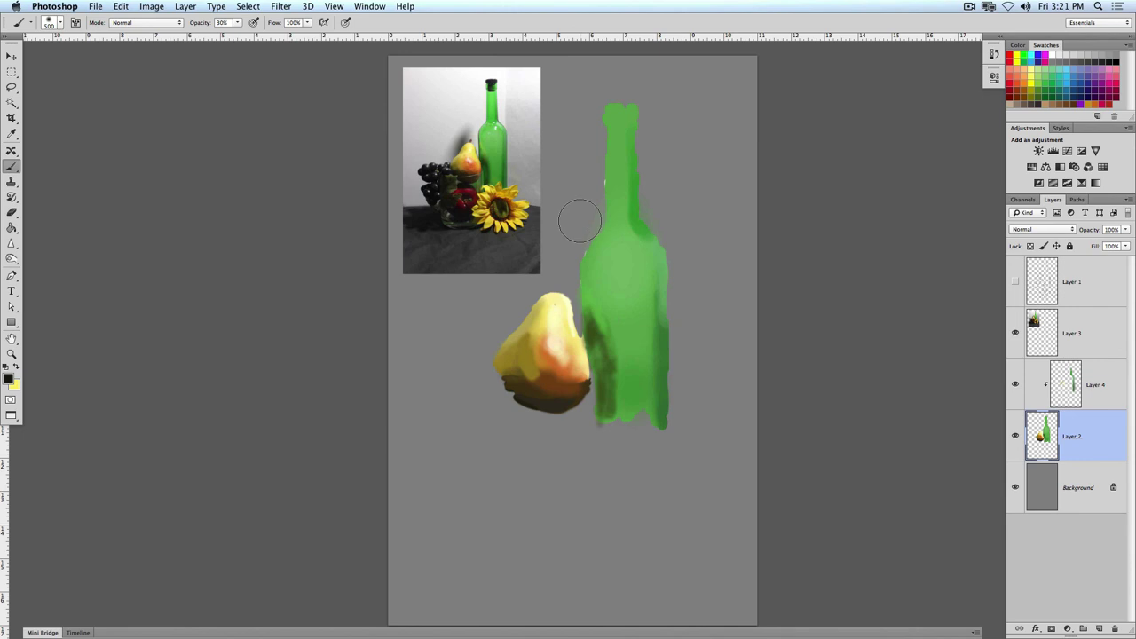
key("super+equal")
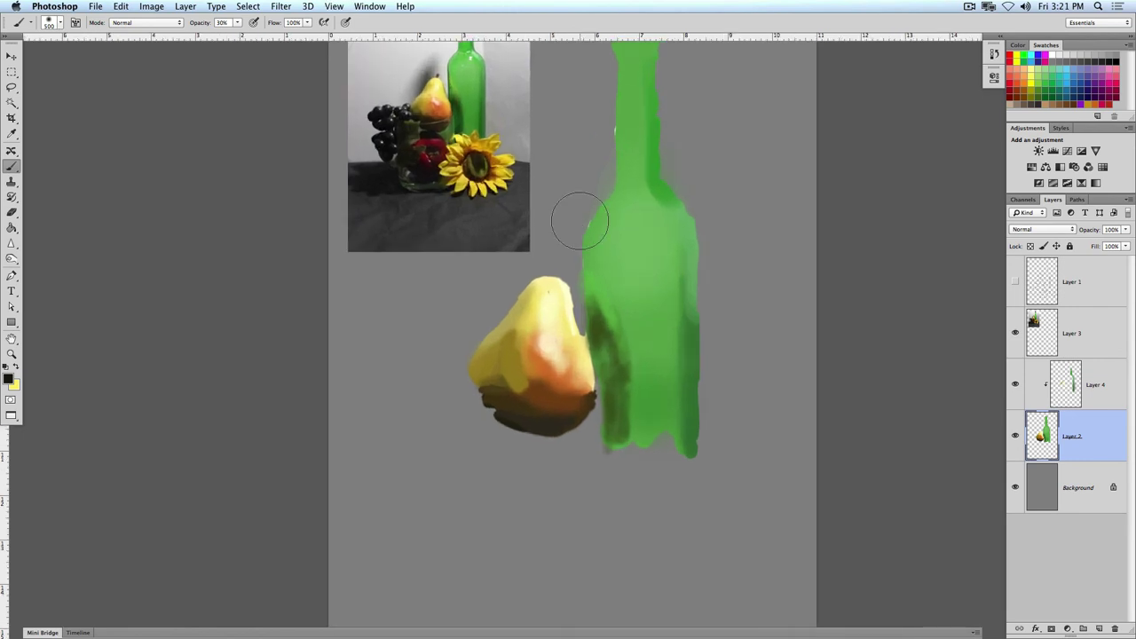